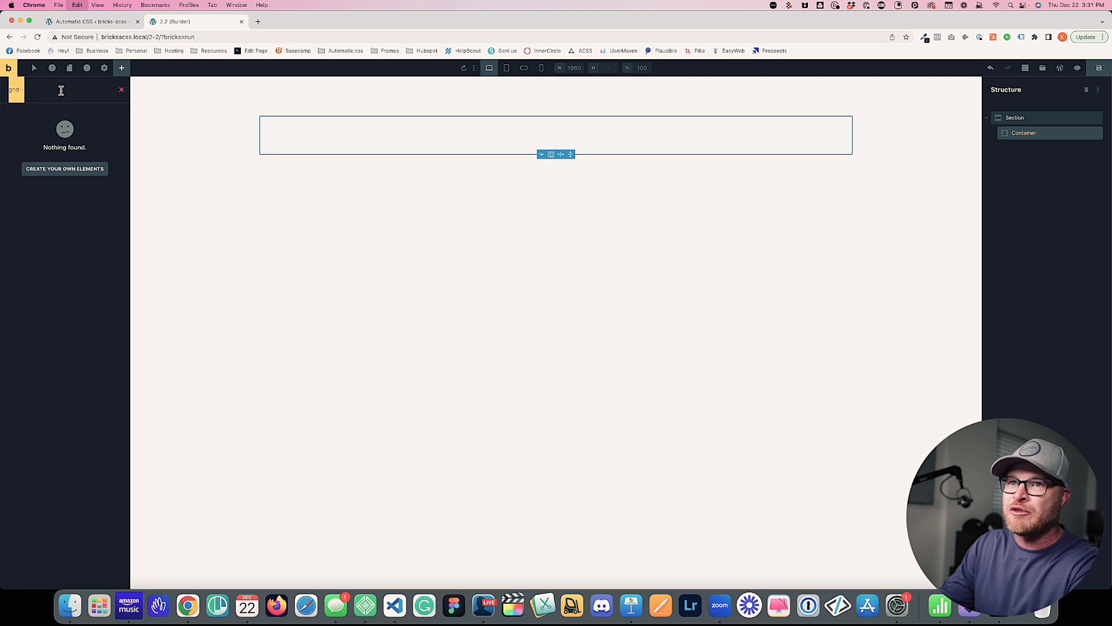
Add the classes grid--3, grid--l-1 and gap--m to the section's container.
{"action": "left_click", "coordinate": [307, 140]}
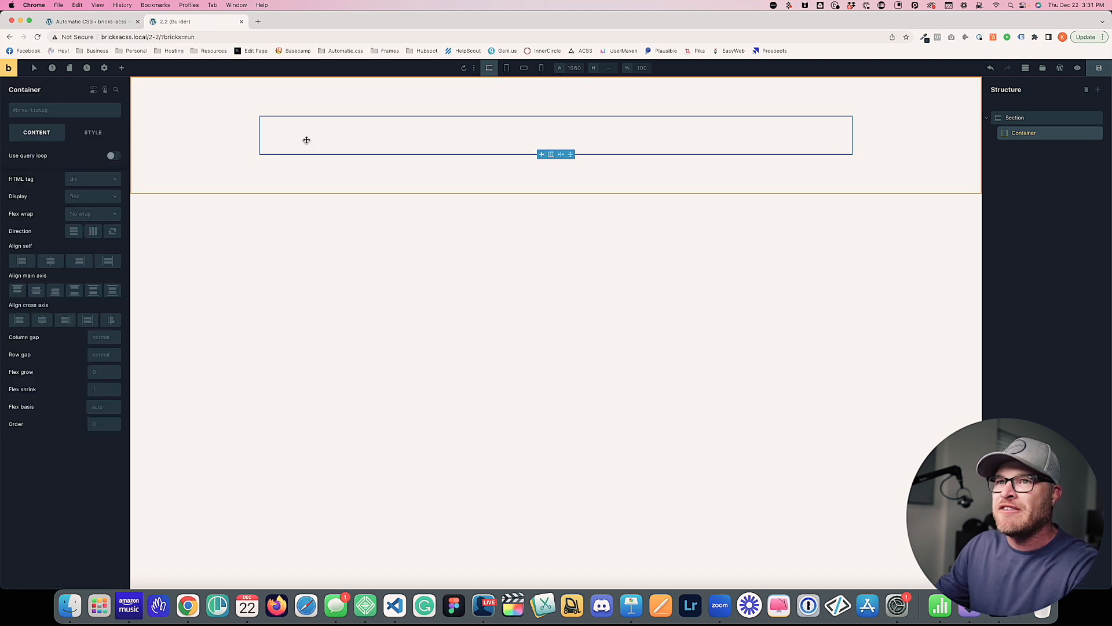
{"action": "left_click", "coordinate": [43, 114]}
{"action": "type", "text": "grid--3"}
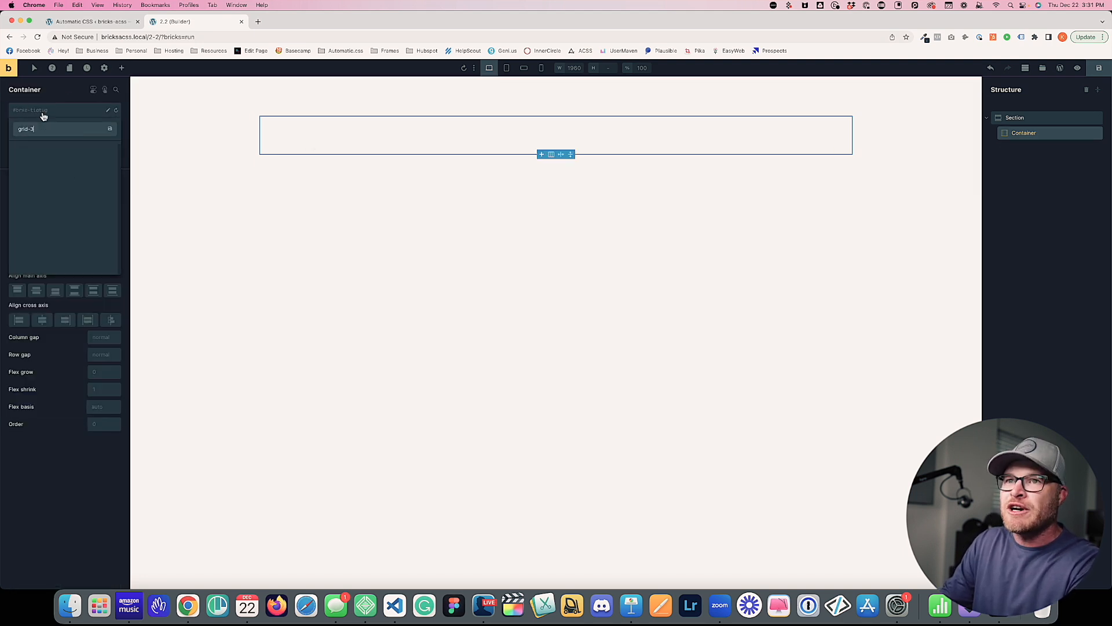
{"action": "key", "text": "Return"}
{"action": "left_click", "coordinate": [51, 110]}
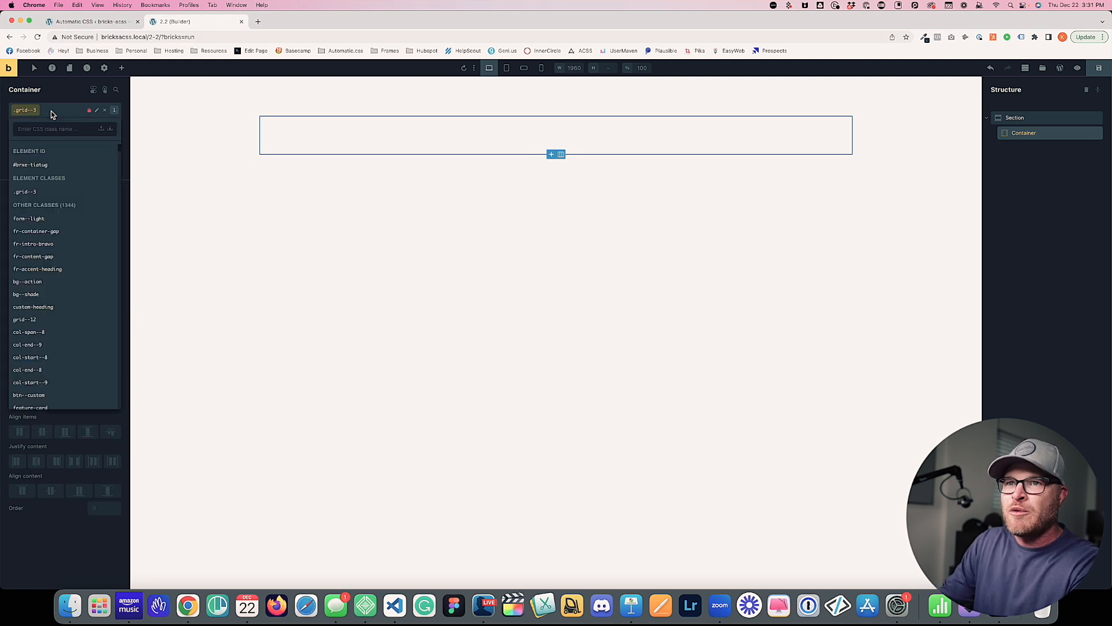
{"action": "type", "text": "grid--1-1"}
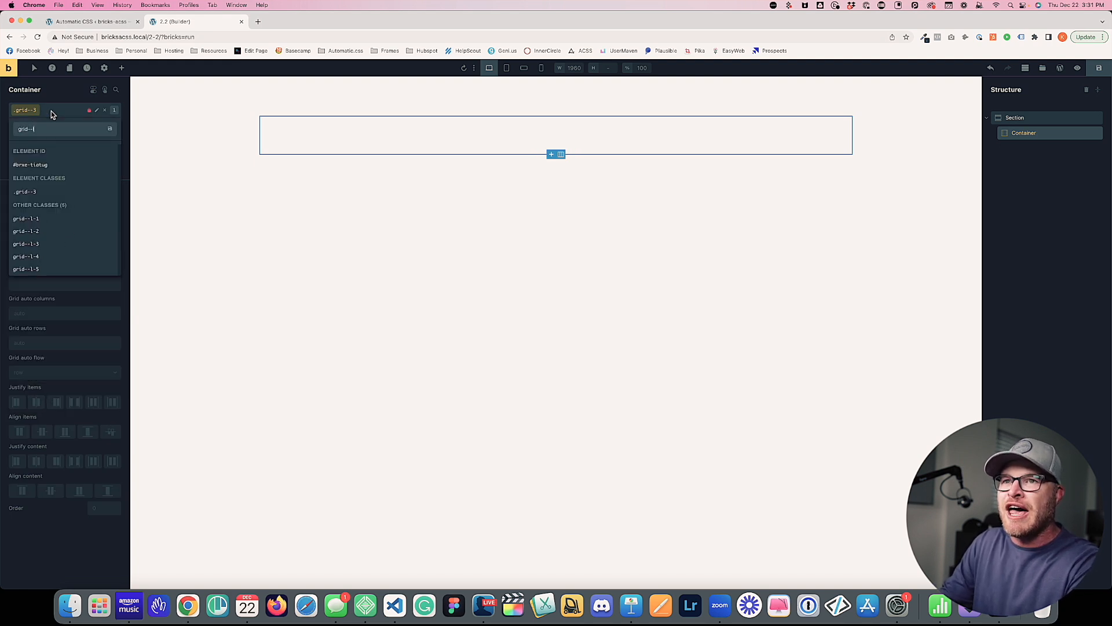
{"action": "key", "text": "Return"}
{"action": "left_click", "coordinate": [57, 115]}
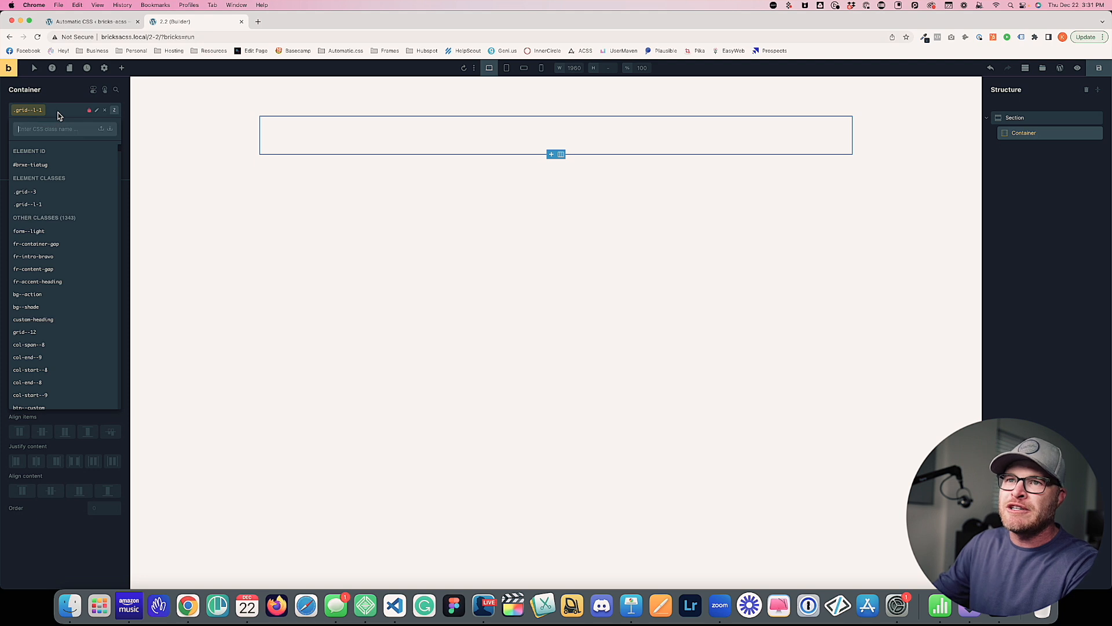
{"action": "type", "text": "gap--m"}
{"action": "key", "text": "Return"}
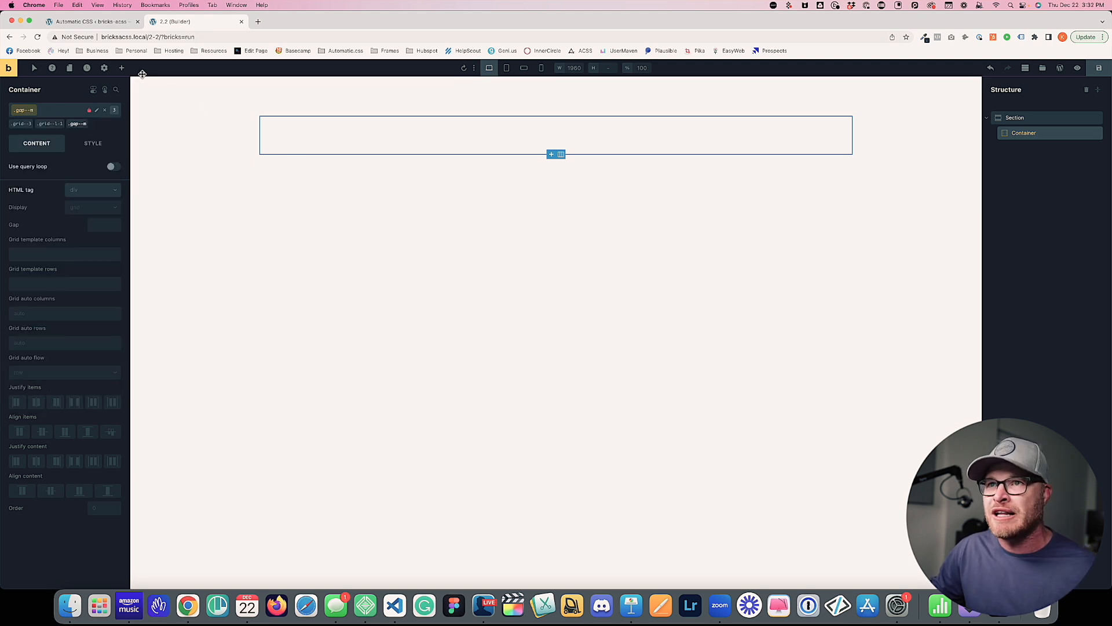
Insert a Block into the container and give it the class new-years-card.
{"action": "left_click", "coordinate": [121, 68]}
{"action": "type", "text": "block"}
{"action": "key", "text": "Return"}
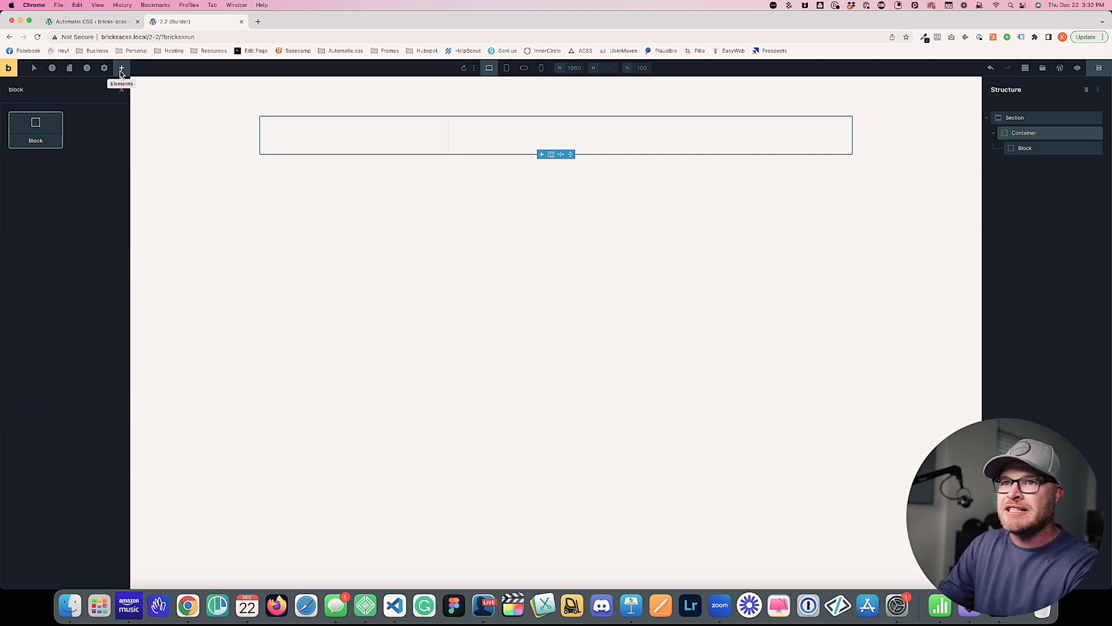
{"action": "left_click", "coordinate": [411, 143]}
{"action": "left_click", "coordinate": [411, 141]}
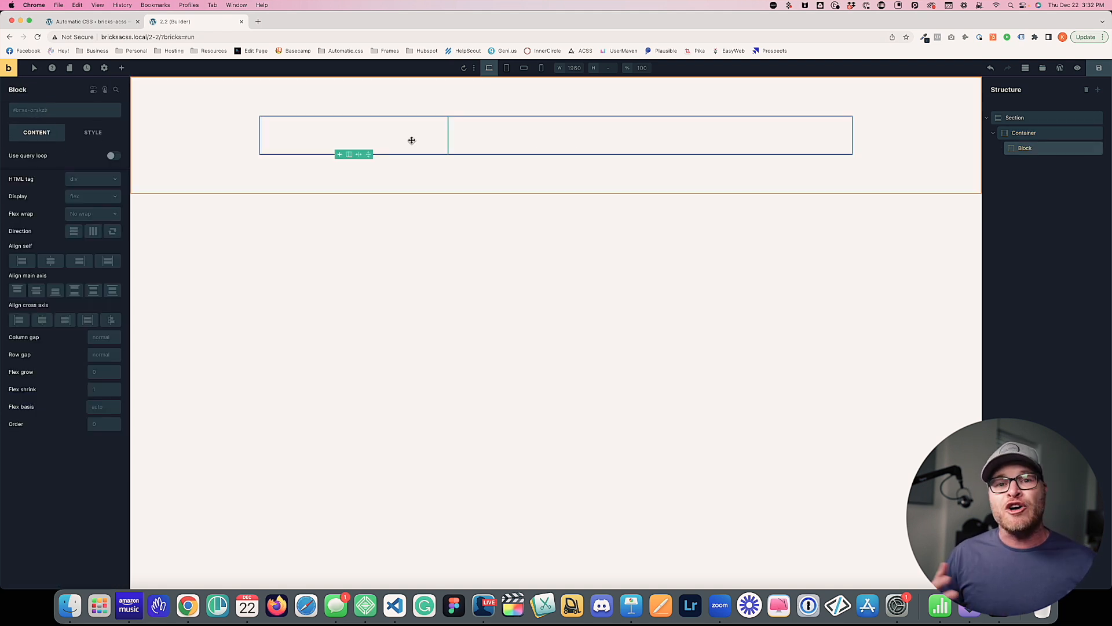
{"action": "left_click", "coordinate": [71, 109]}
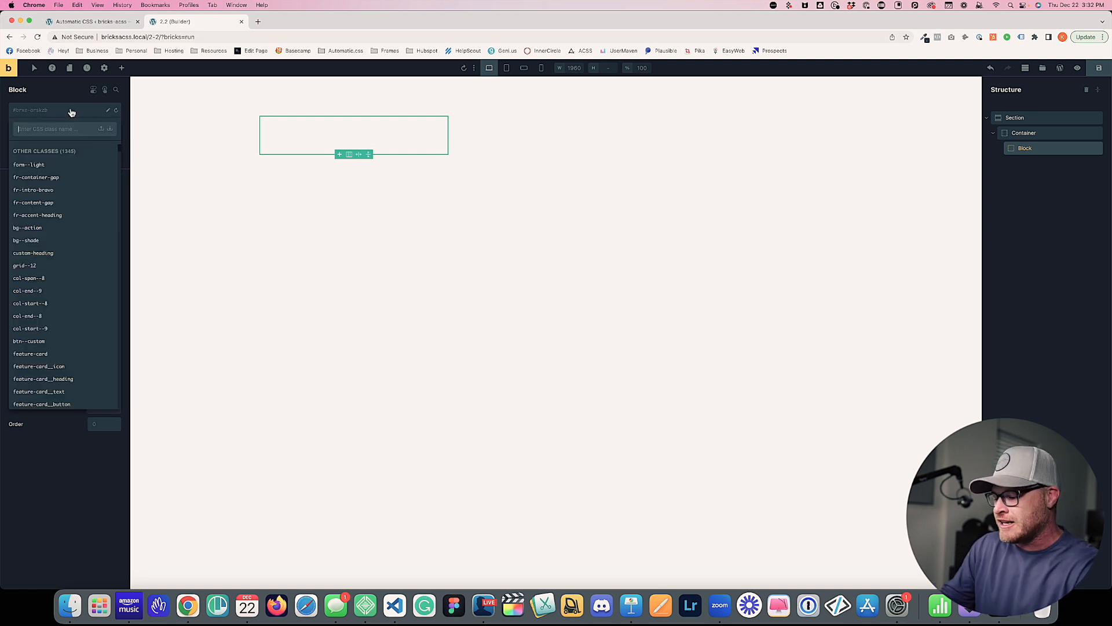
{"action": "type", "text": "new-years-card"}
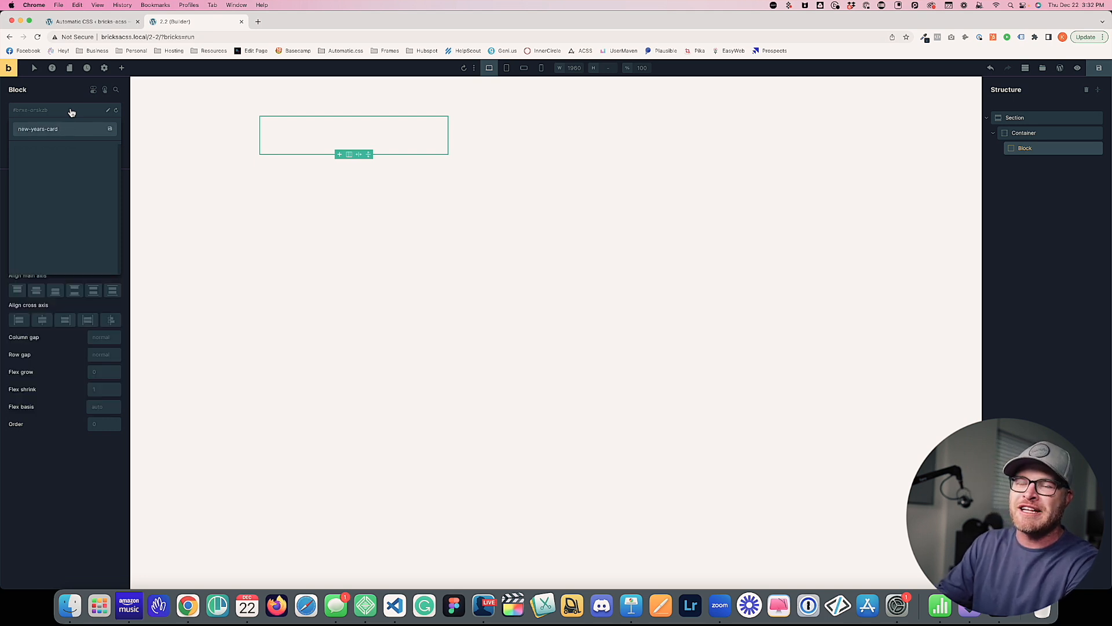
{"action": "key", "text": "Return"}
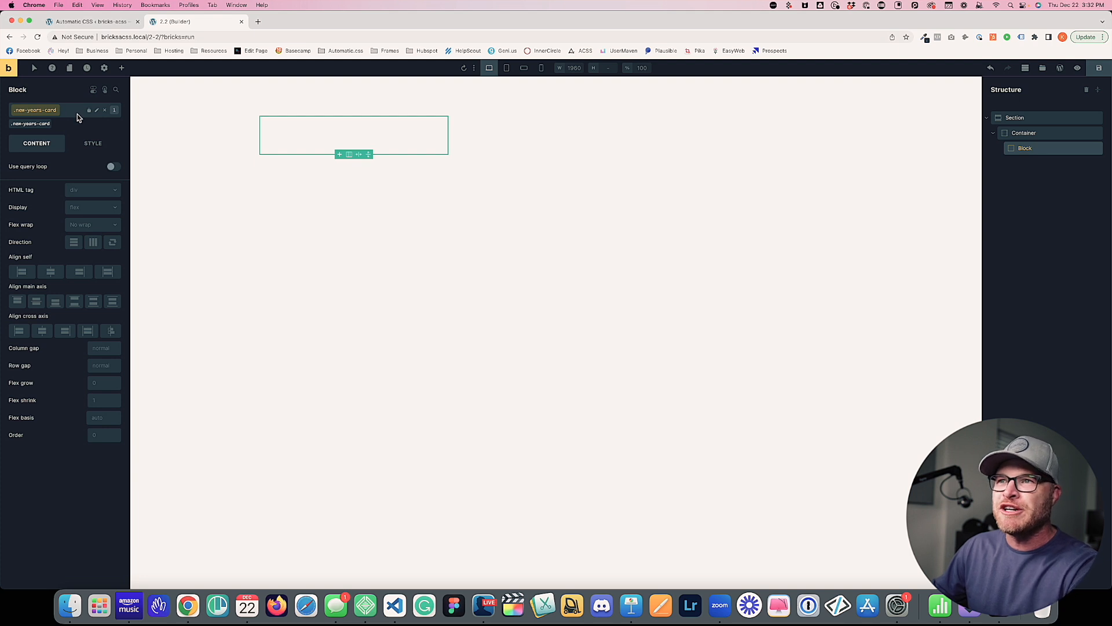
Add a Heading and two Basic Text elements inside the new-years-card block.
{"action": "left_click", "coordinate": [120, 70]}
{"action": "type", "text": "head"}
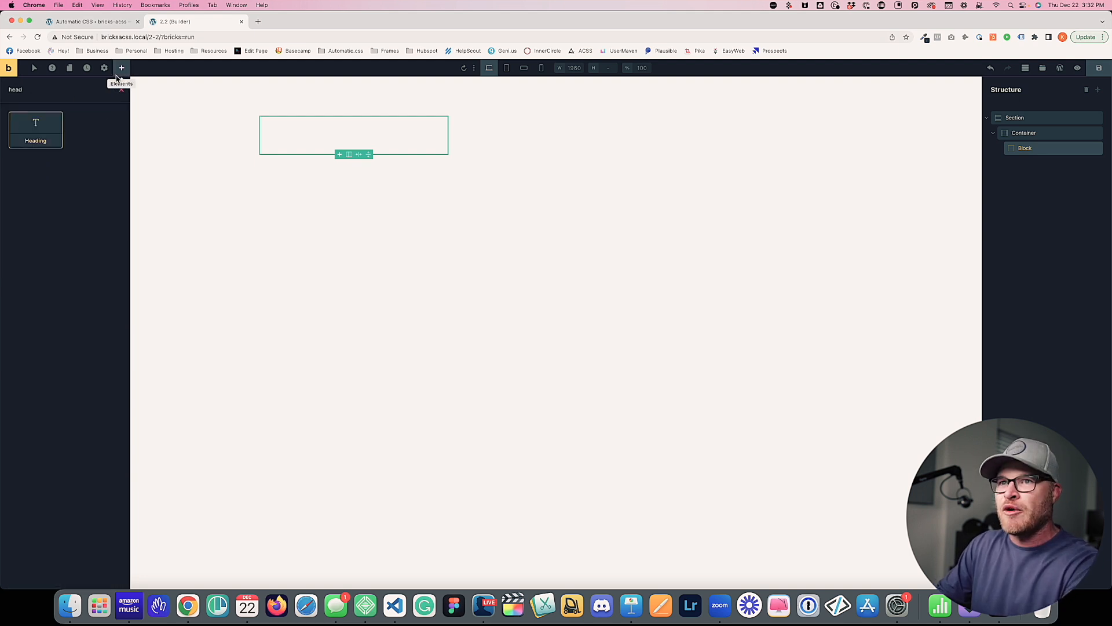
{"action": "key", "text": "Return"}
{"action": "type", "text": "text"}
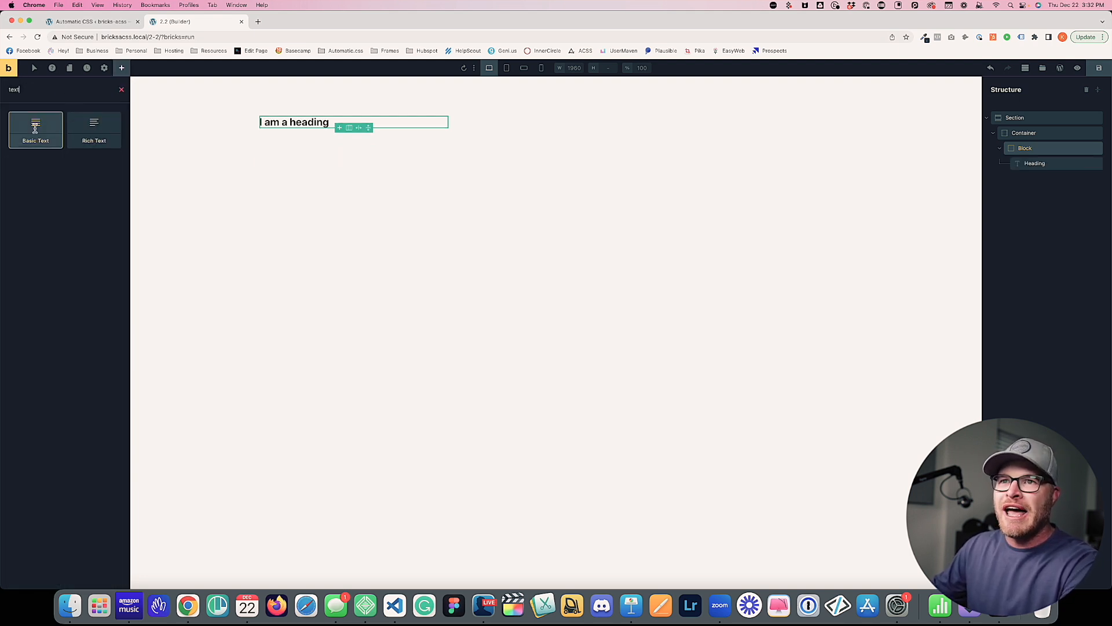
{"action": "key", "text": "Return"}
{"action": "left_click", "coordinate": [35, 112]}
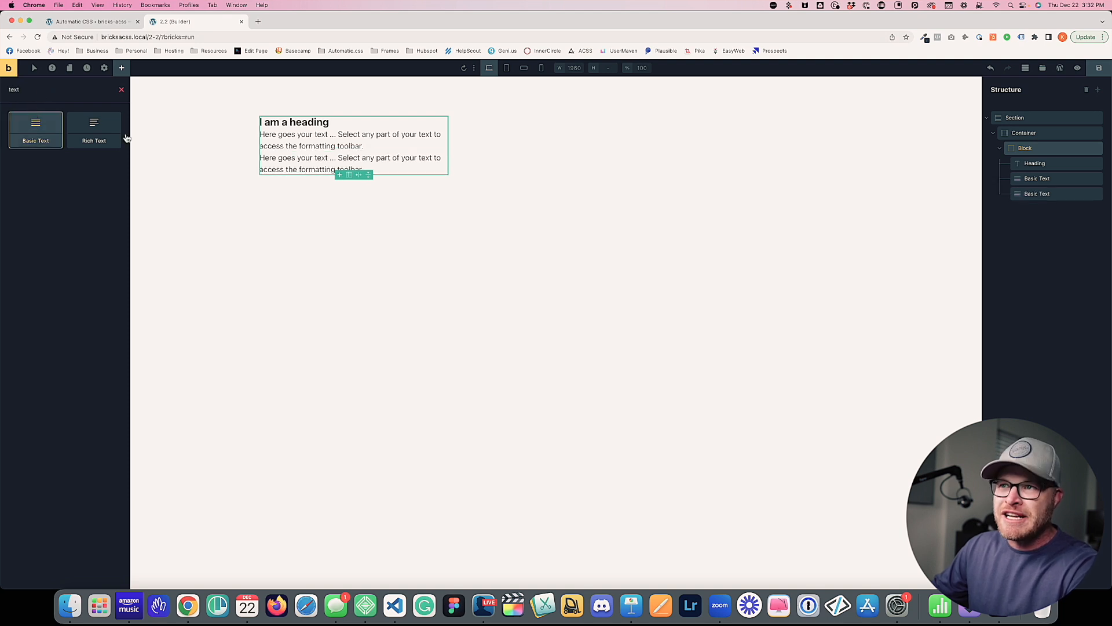
Replace the content of the last Basic Text element with "Call to action".
{"action": "left_click", "coordinate": [300, 167]}
{"action": "left_click", "coordinate": [54, 183]}
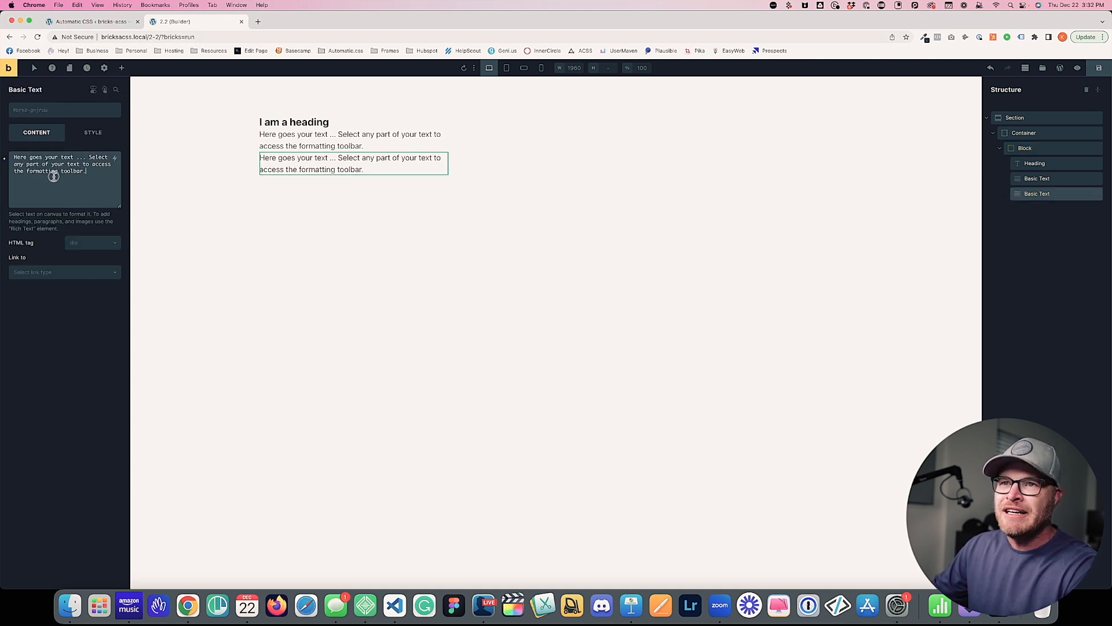
{"action": "key", "text": "super+a"}
{"action": "type", "text": "Call to action"}
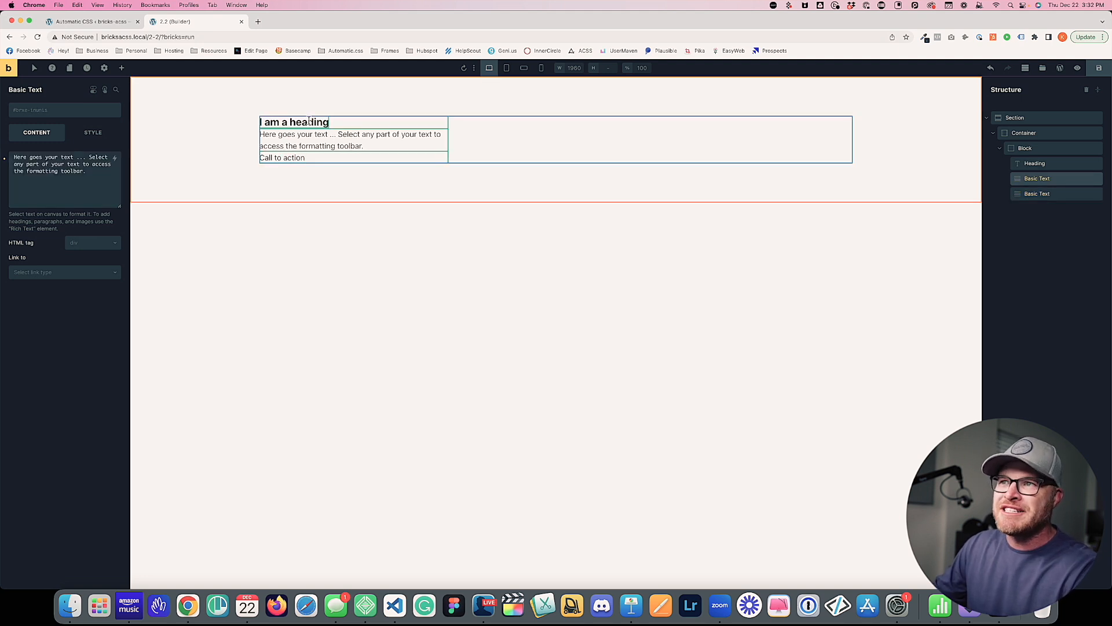
Change the heading's text to "Card heading".
{"action": "left_click", "coordinate": [308, 121]}
{"action": "left_click", "coordinate": [43, 158]}
{"action": "key", "text": "super+a"}
{"action": "type", "text": "Card heading"}
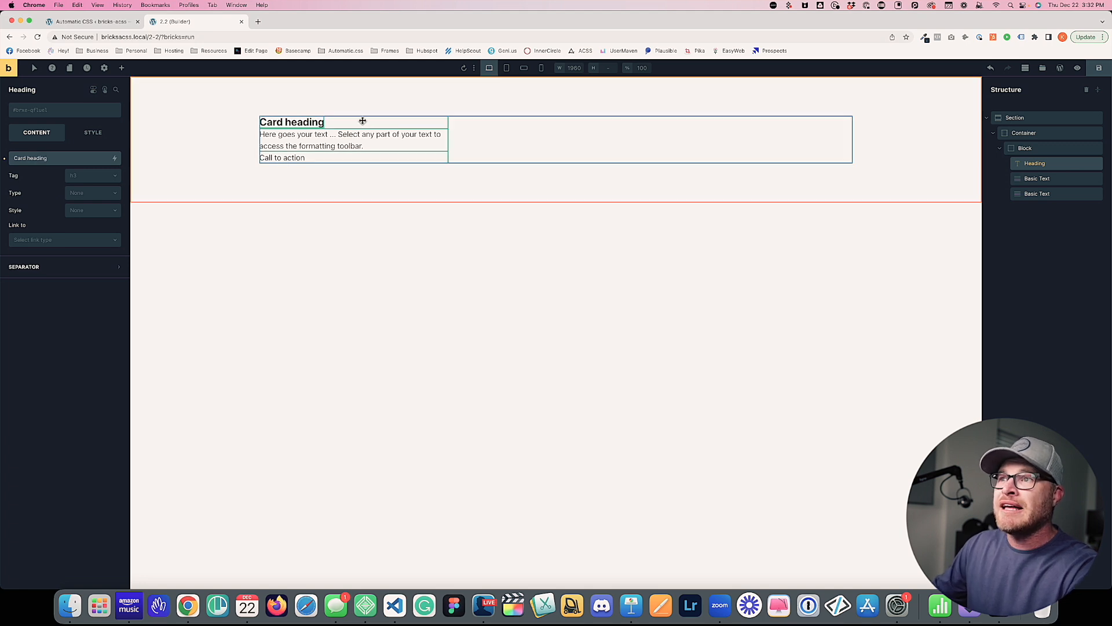
Assign the class new-years-card__heading to the card's heading.
{"action": "left_click", "coordinate": [59, 115]}
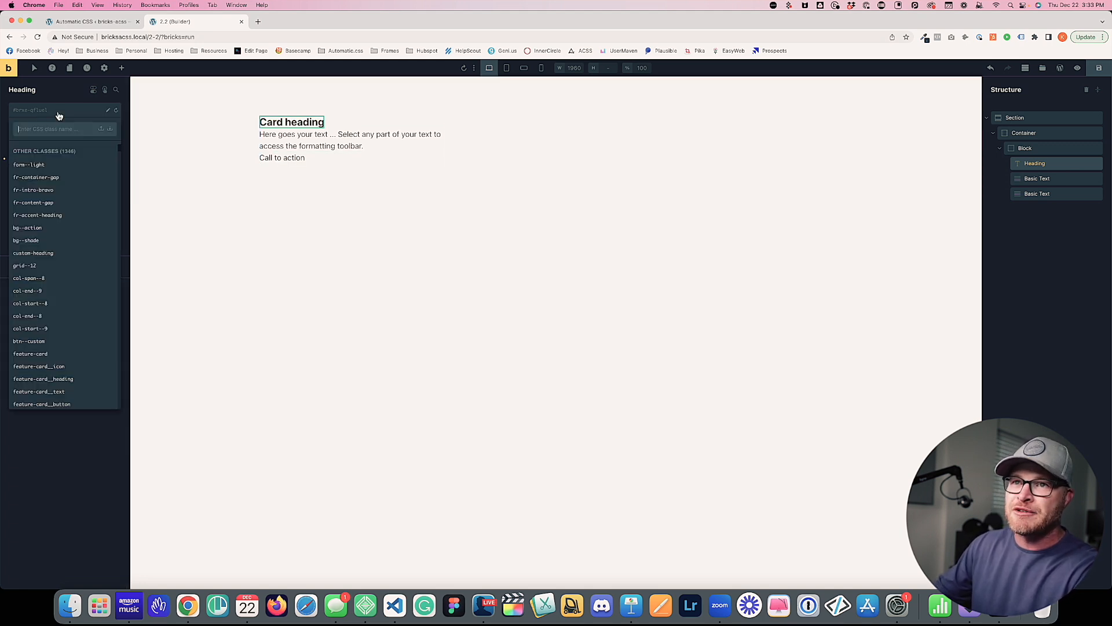
{"action": "type", "text": "new-years-card_"}
{"action": "key", "text": "Return"}
{"action": "type", "text": "__heading"}
{"action": "key", "text": "Return"}
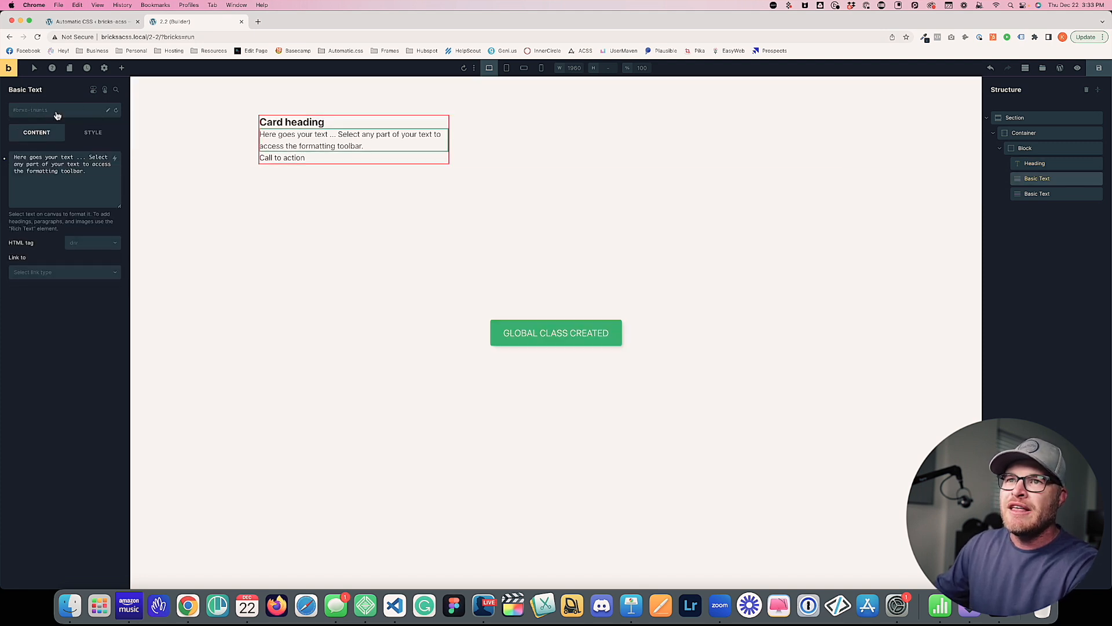
Give the placeholder text the class new-years-card__text and the "Call to action" text the class new-years-card__link.
{"action": "left_click", "coordinate": [61, 115]}
{"action": "type", "text": "new-years-card__text"}
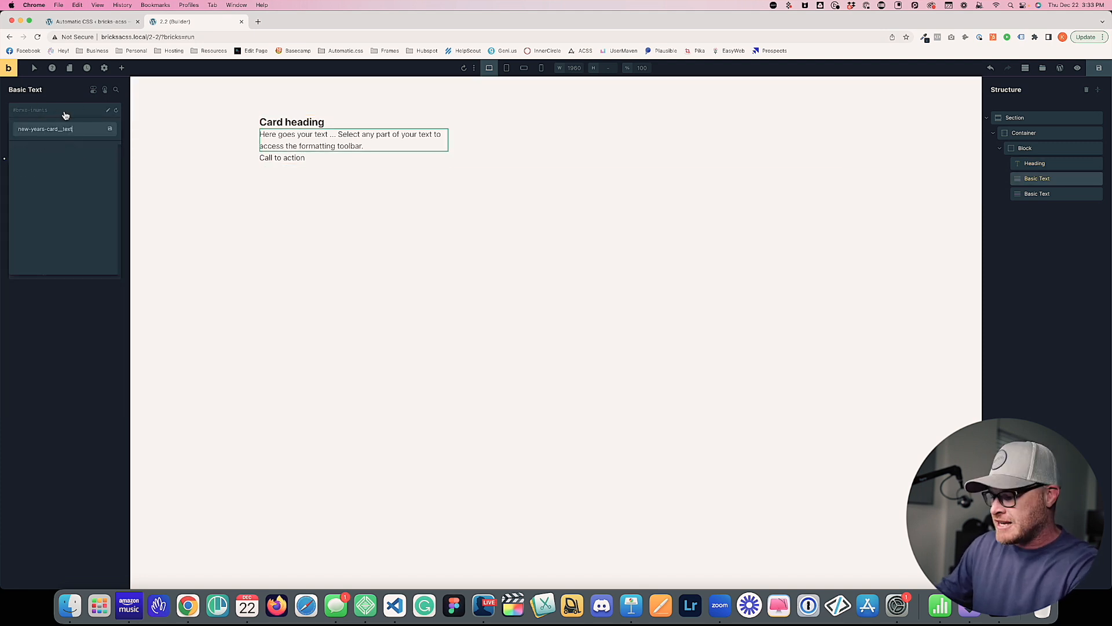
{"action": "key", "text": "Return"}
{"action": "left_click", "coordinate": [273, 157]}
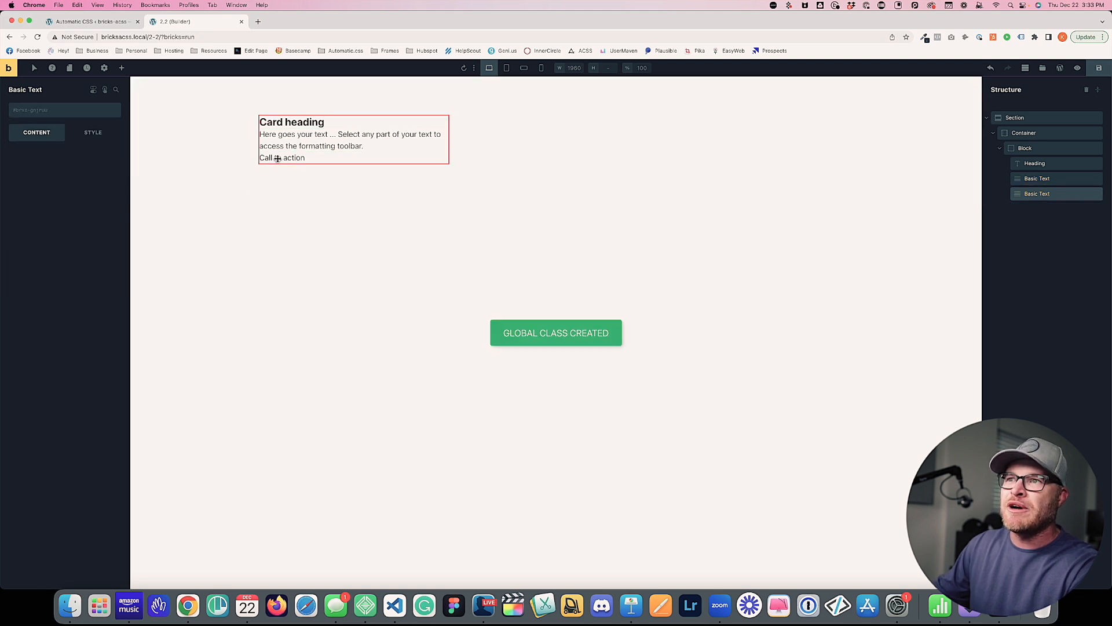
{"action": "left_click", "coordinate": [32, 112]}
{"action": "type", "text": "new-years-card__link"}
{"action": "key", "text": "Return"}
Link the "Call to action" text to the external URL "#".
{"action": "left_click", "coordinate": [54, 287]}
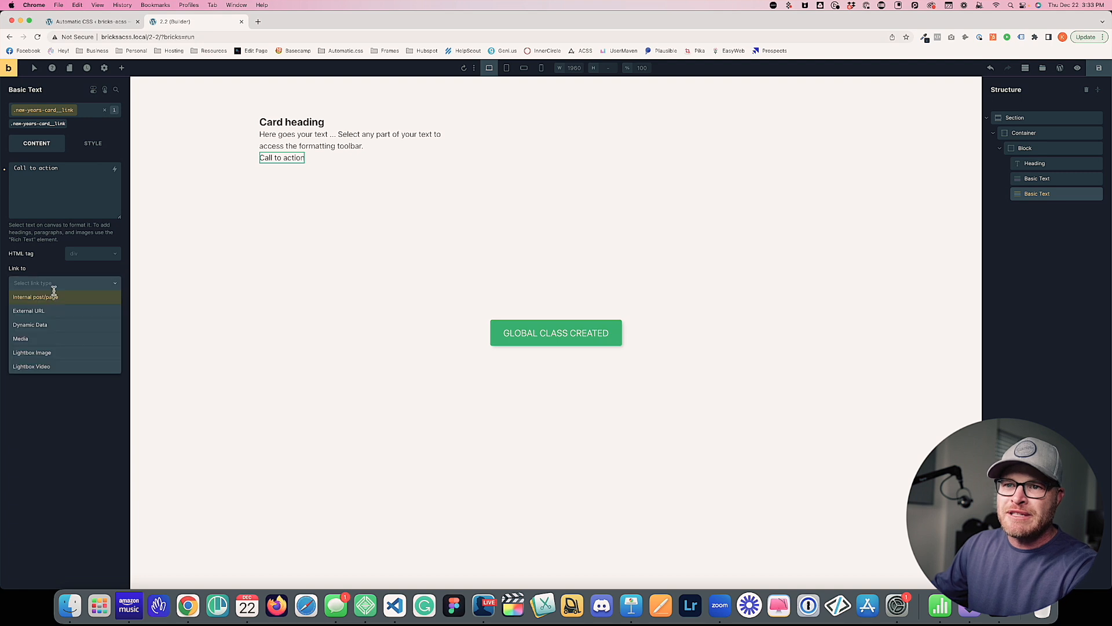
{"action": "left_click", "coordinate": [53, 311]}
{"action": "type", "text": "@#"}
{"action": "key", "text": "BackSpace"}
{"action": "key", "text": "BackSpace"}
{"action": "type", "text": "#"}
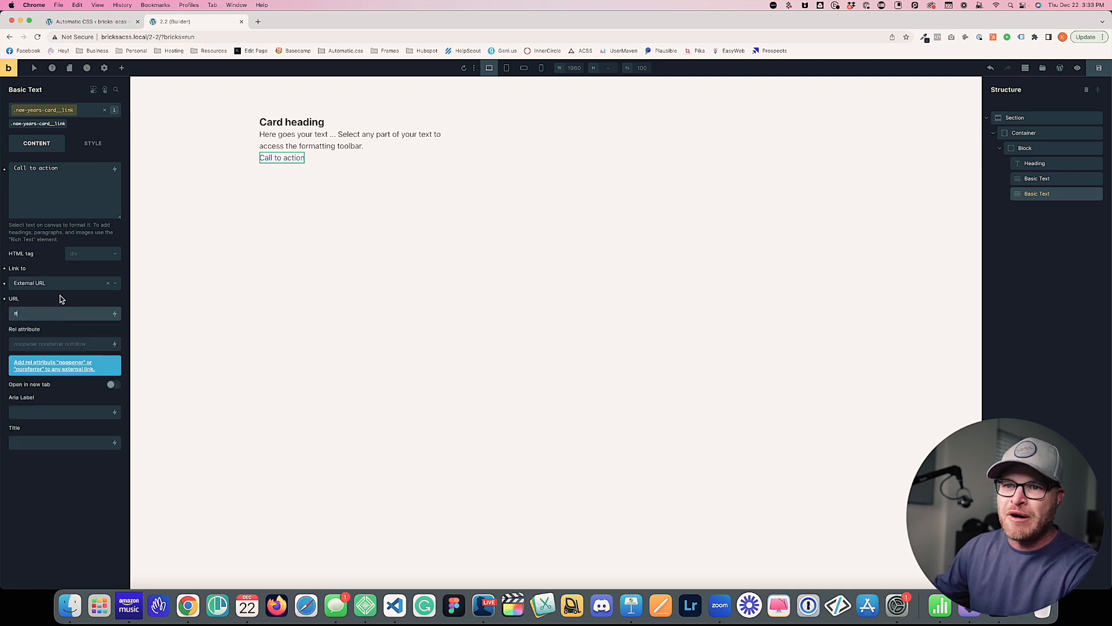
Set the padding of the block's new-years-card class to var(--space-m) on all four sides.
{"action": "left_click", "coordinate": [375, 140]}
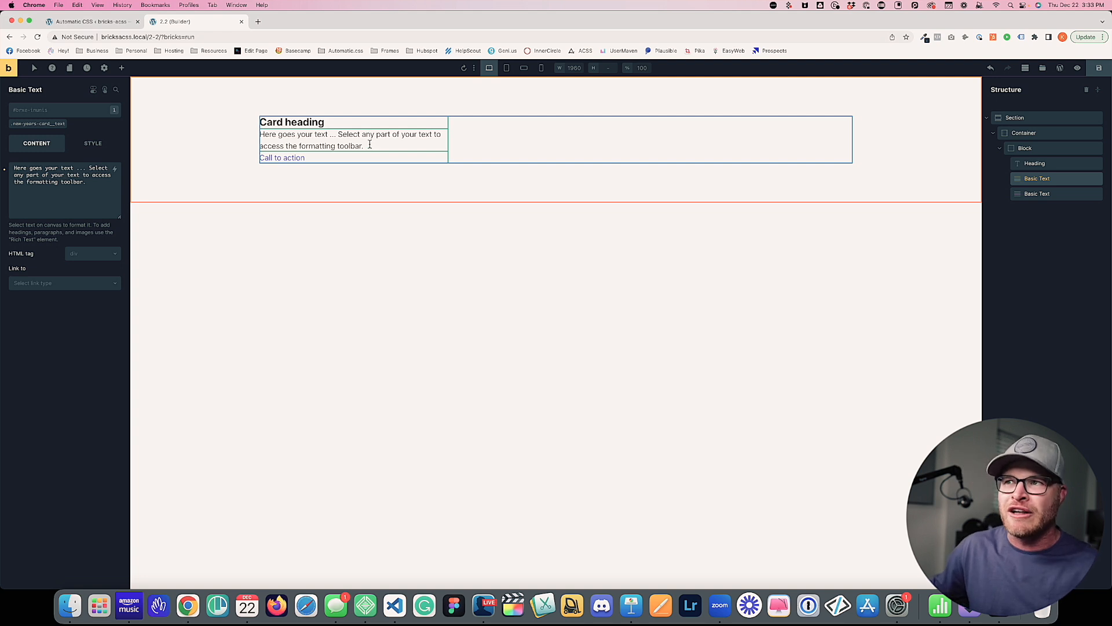
{"action": "left_click", "coordinate": [370, 125]}
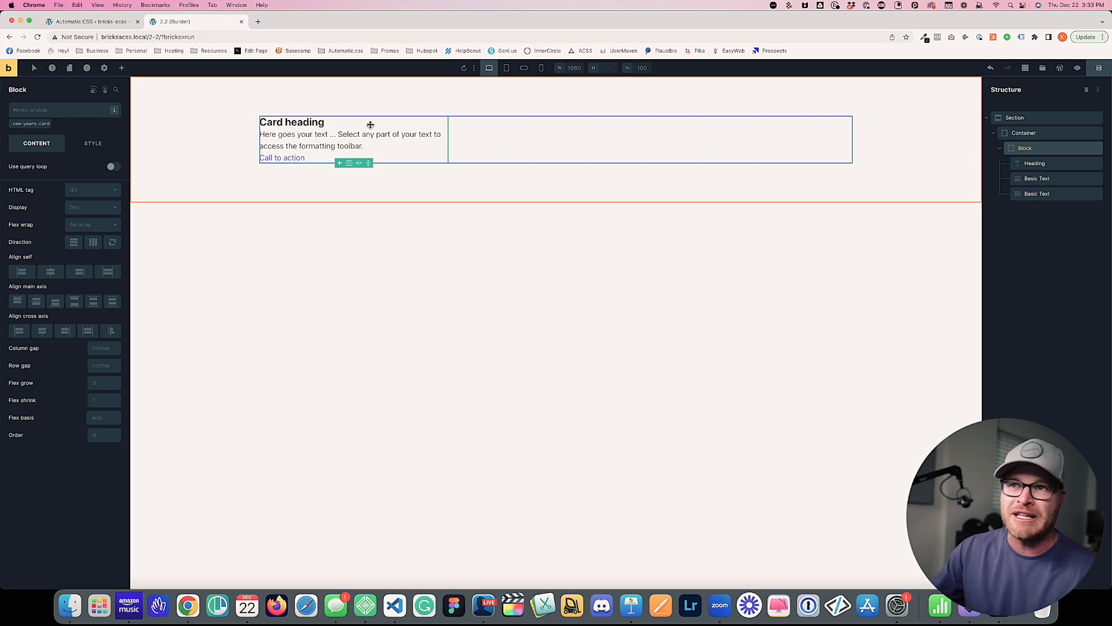
{"action": "left_click", "coordinate": [18, 124]}
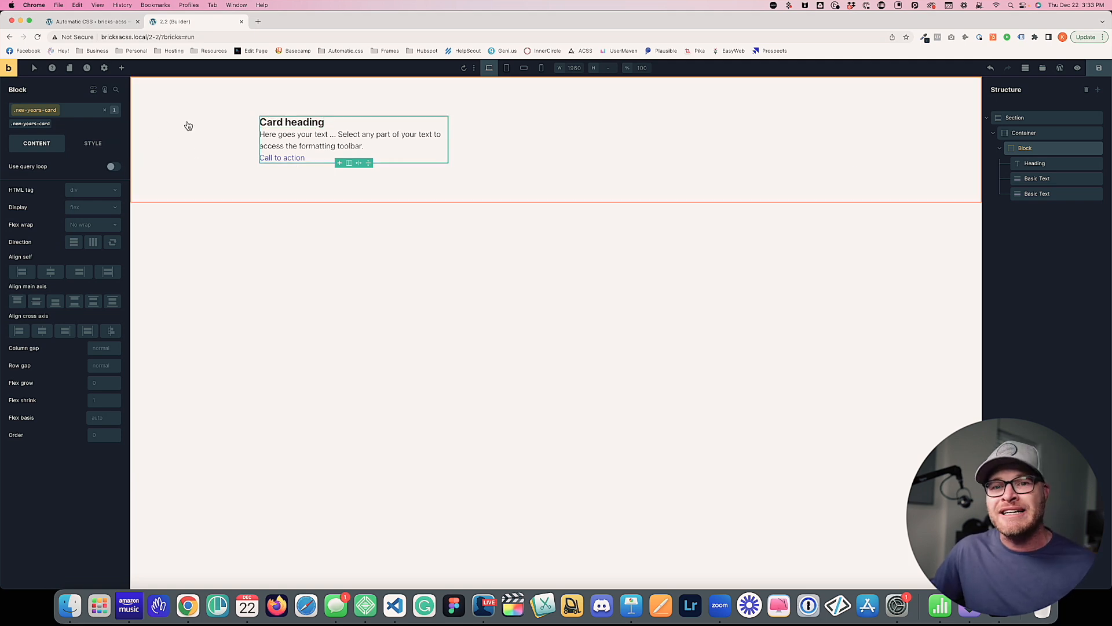
{"action": "left_click", "coordinate": [105, 145]}
{"action": "left_click", "coordinate": [63, 171]}
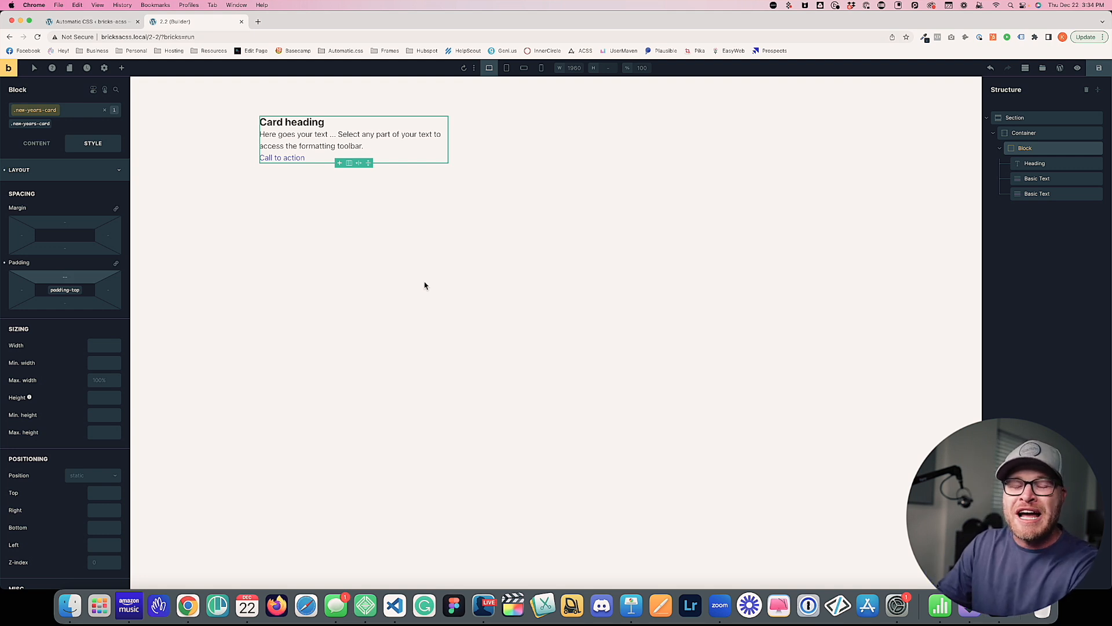
{"action": "type", "text": "space-m"}
{"action": "key", "text": "Return"}
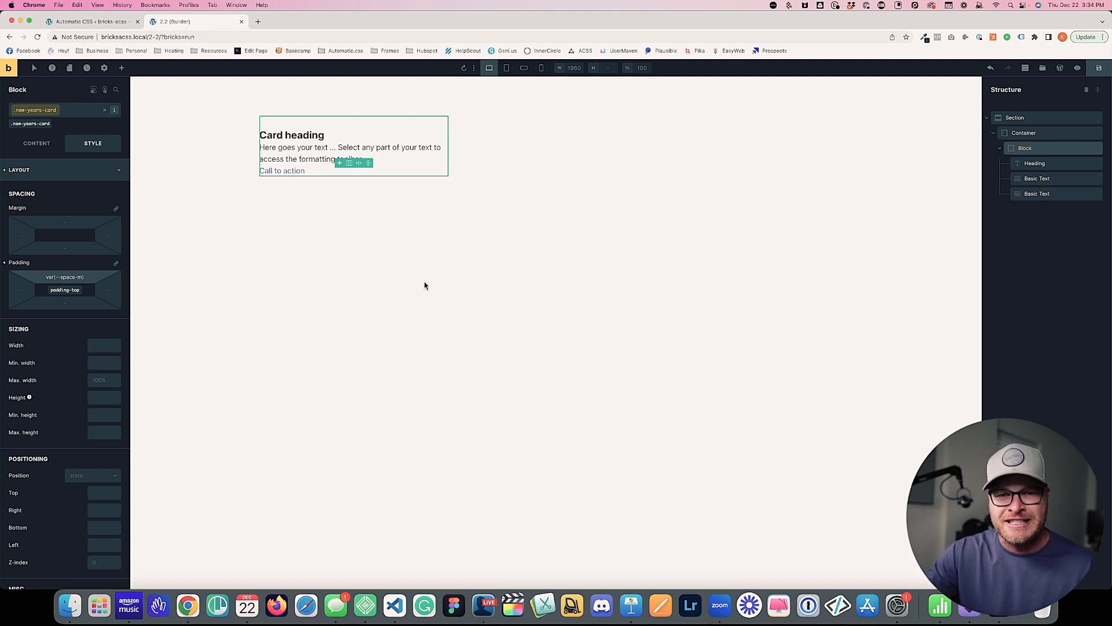
{"action": "left_click", "coordinate": [116, 263]}
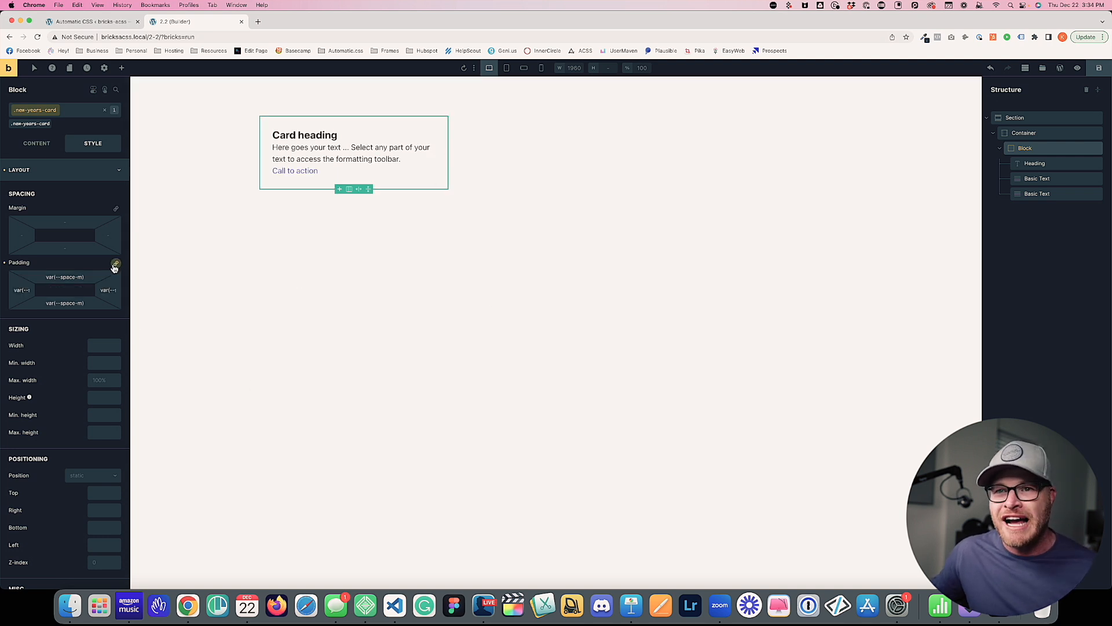
Set the row gap of the new-years-card class to var(--space-xs).
{"action": "left_click", "coordinate": [37, 144]}
{"action": "left_click", "coordinate": [105, 366]}
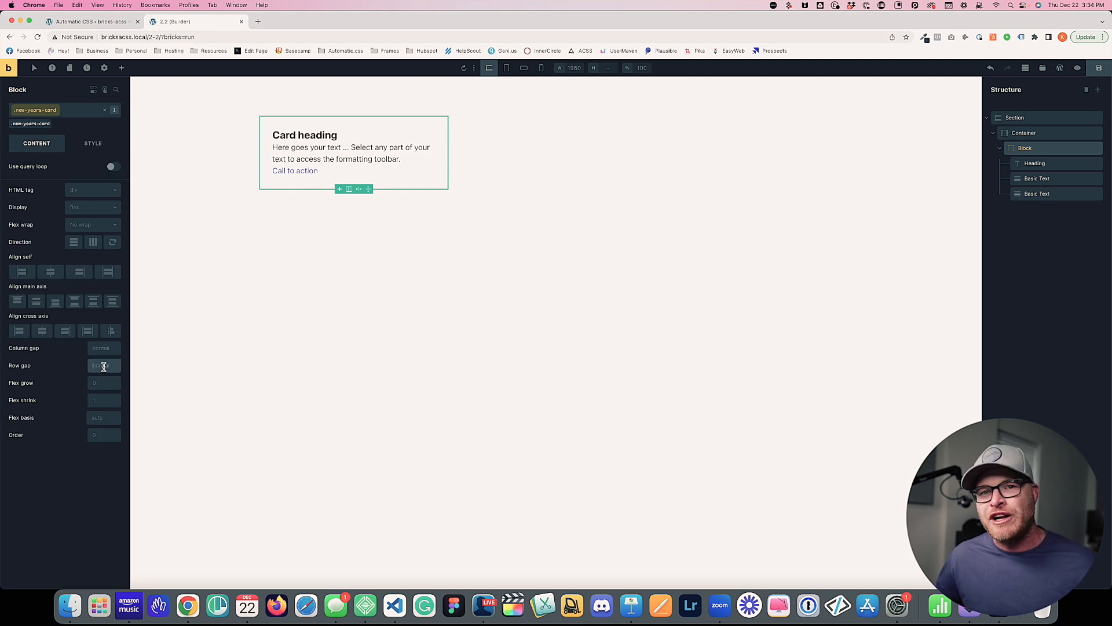
{"action": "type", "text": "var(--space-xs)"}
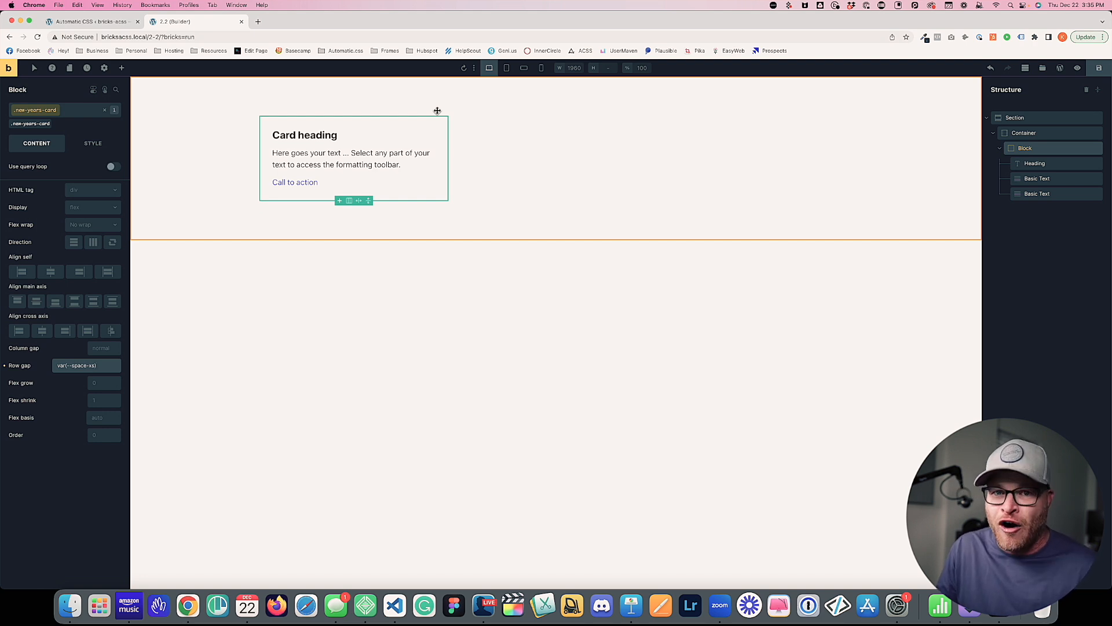
Replace the new-years-card row gap with --space-xs * 1.1 and check the expanded calc expression.
{"action": "triple_click", "coordinate": [106, 366]}
{"action": "type", "text": "--"}
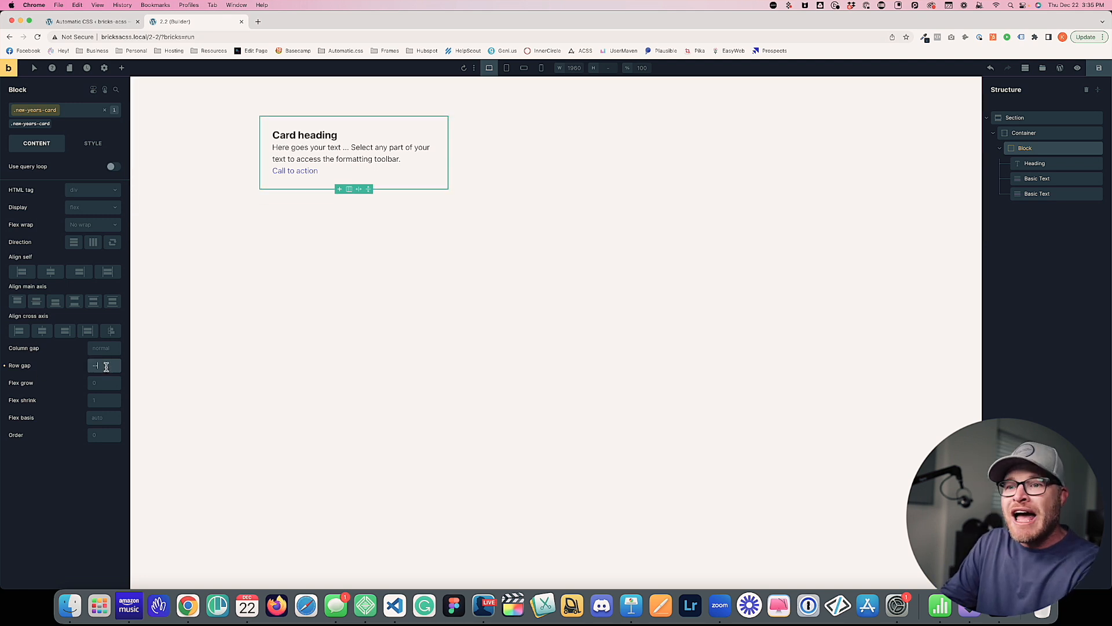
{"action": "type", "text": "space-xs * 1.1"}
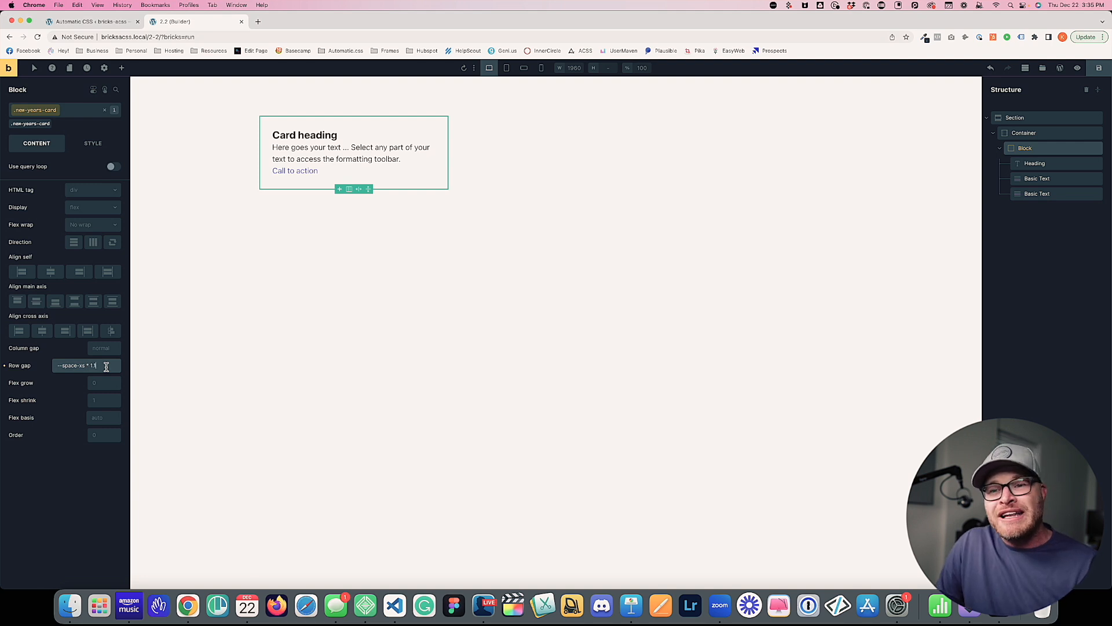
{"action": "key", "text": "Return"}
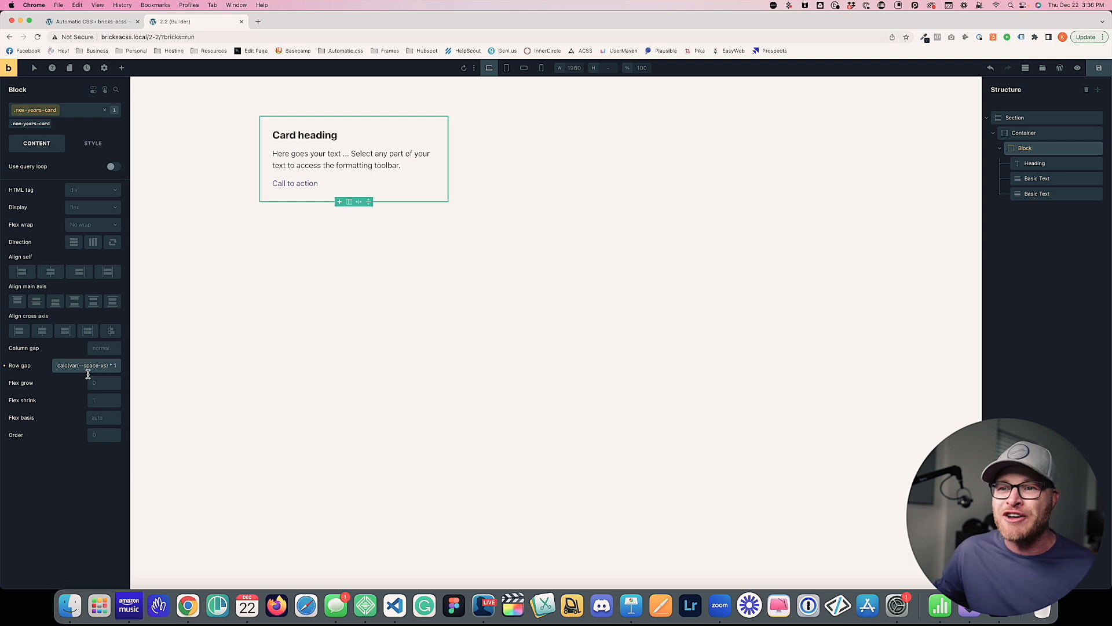
{"action": "left_click_drag", "start_coordinate": [100, 365], "coordinate": [49, 365]}
{"action": "scroll", "coordinate": [88, 370], "scroll_direction": "right", "scroll_amount": 1}
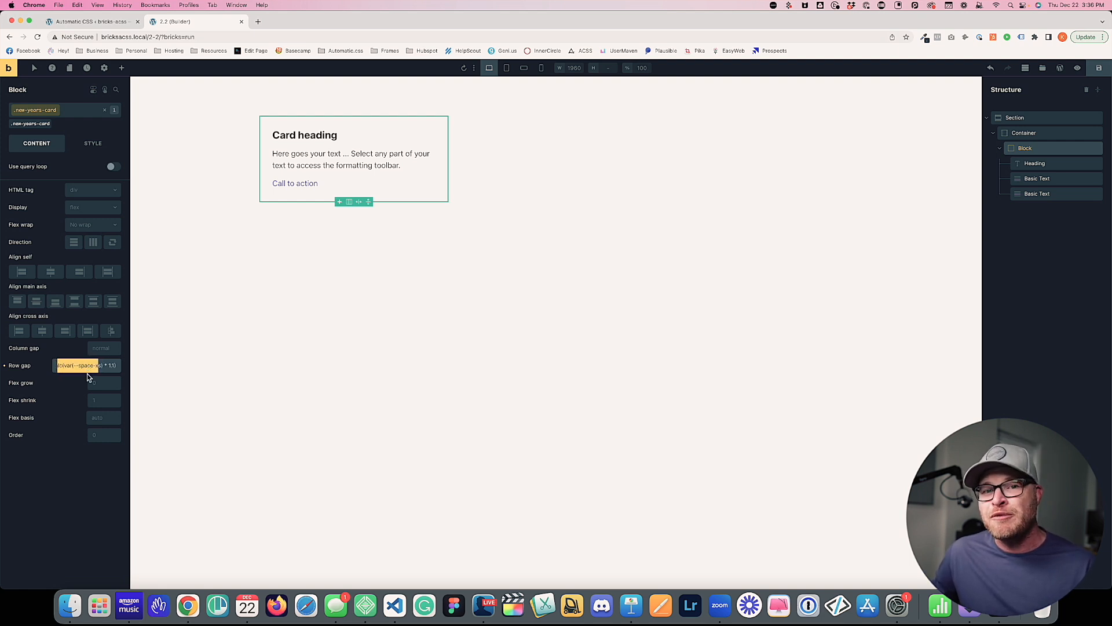
Try the new-years-card row gap calculation without its closing parenthesis, and replace it with var(--space-s).
{"action": "left_click", "coordinate": [116, 366]}
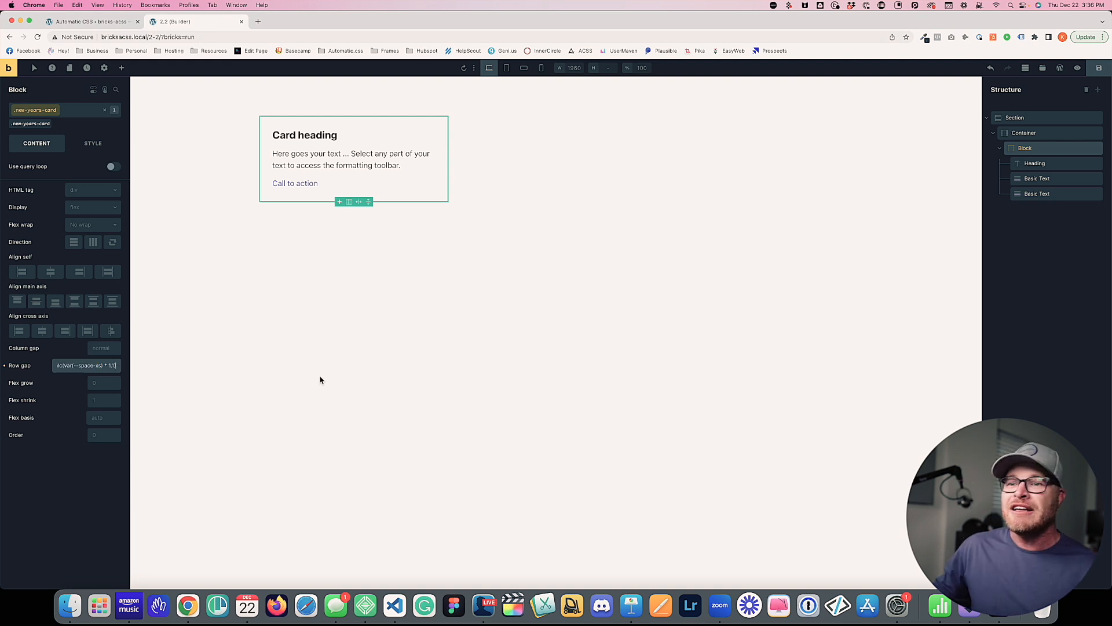
{"action": "key", "text": "BackSpace"}
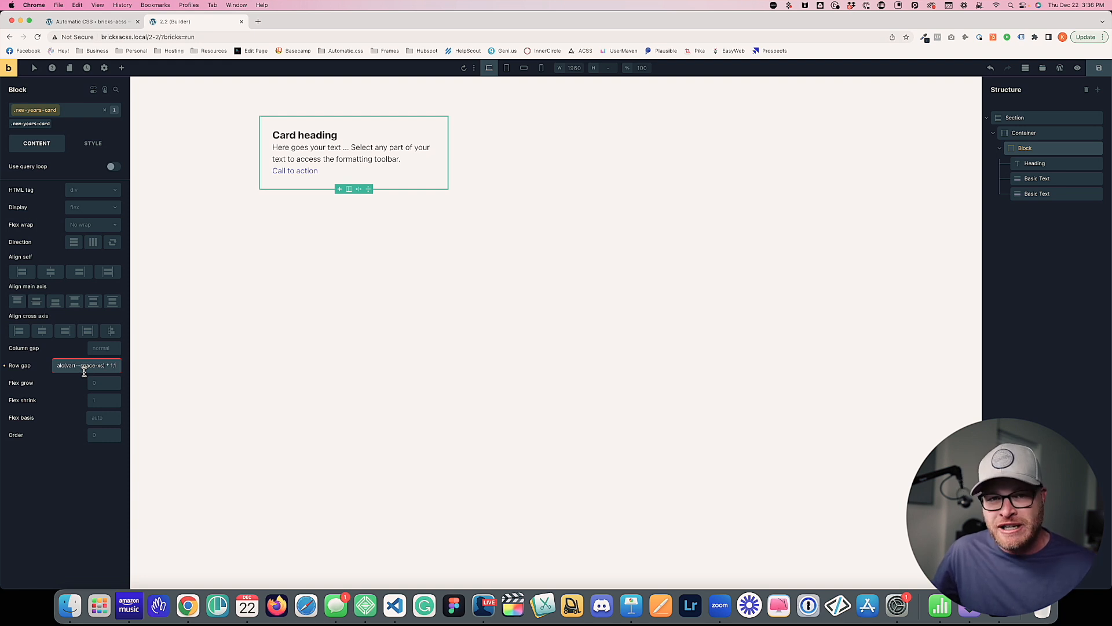
{"action": "triple_click", "coordinate": [103, 367]}
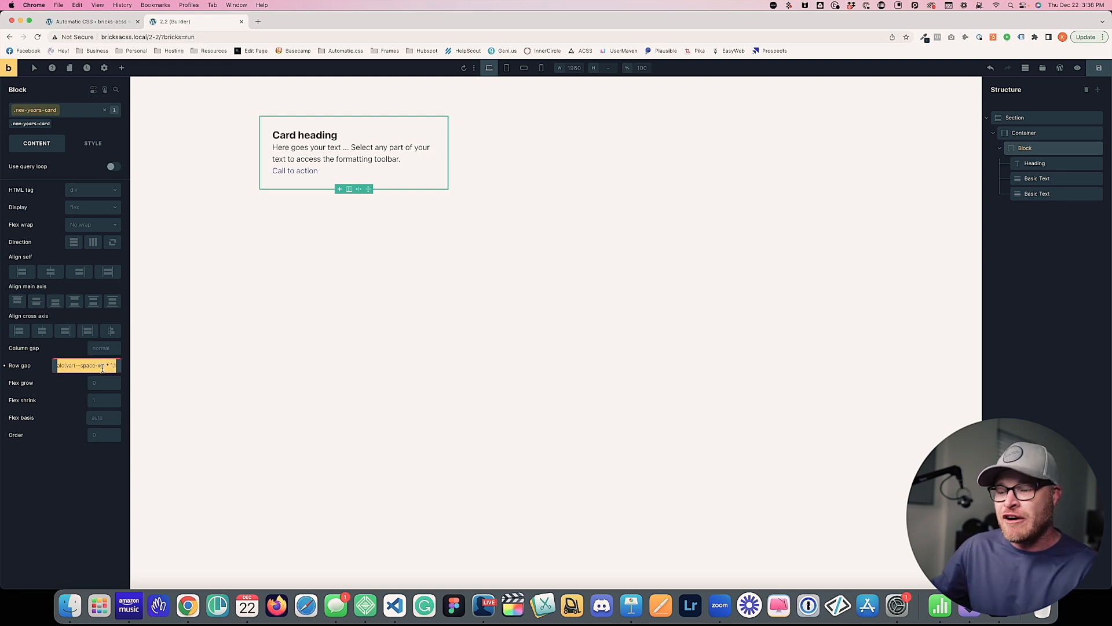
{"action": "key", "text": "BackSpace"}
{"action": "type", "text": "var(--"}
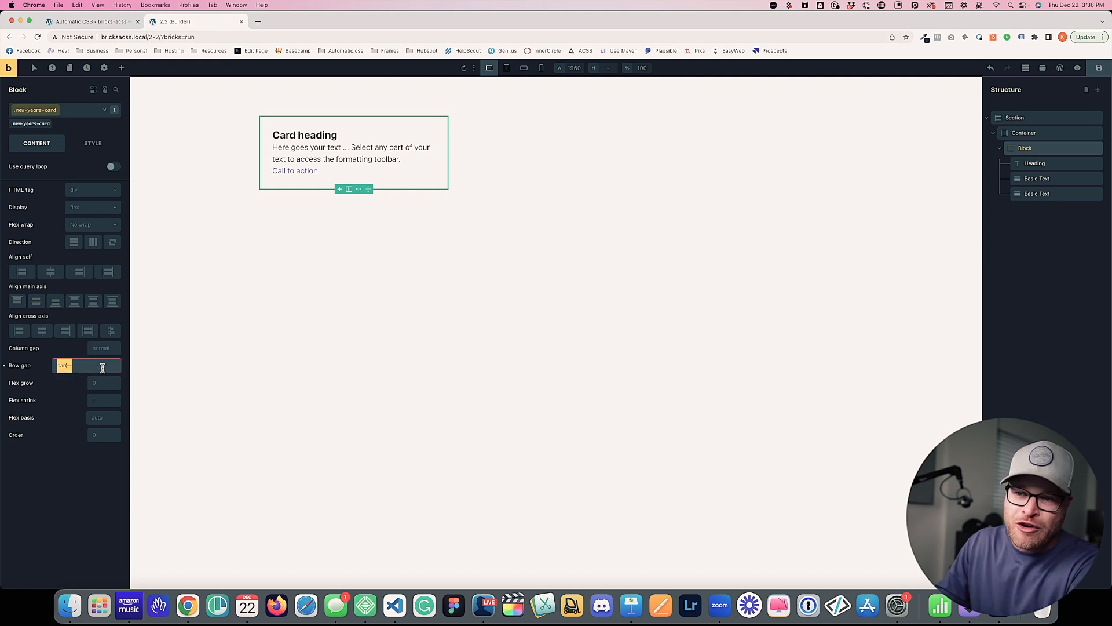
{"action": "type", "text": "var(--space-s"}
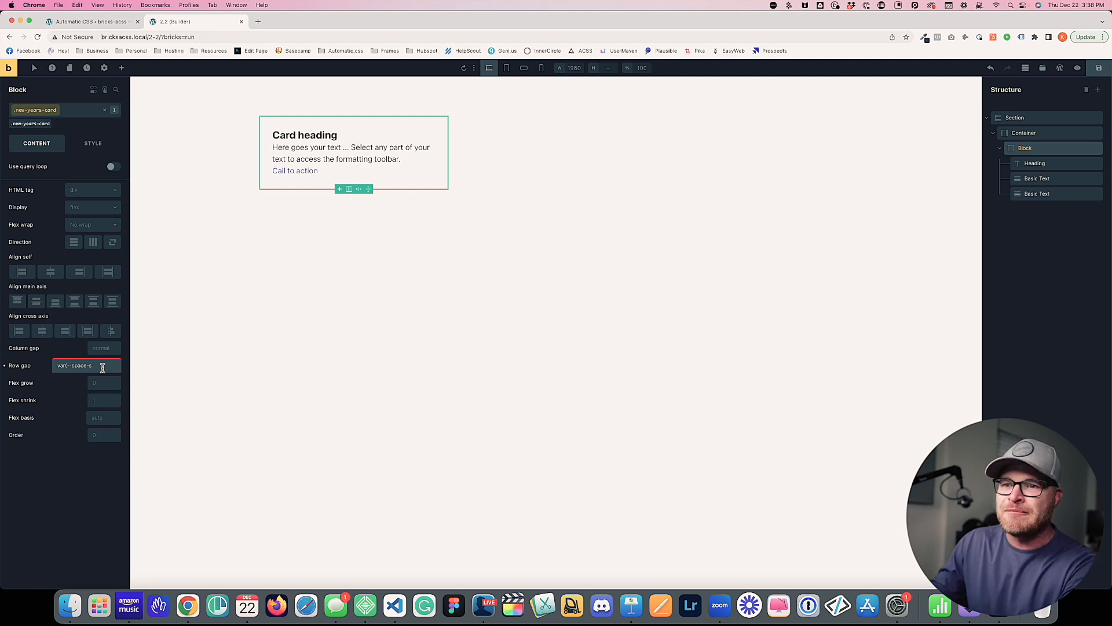
{"action": "type", "text": ")"}
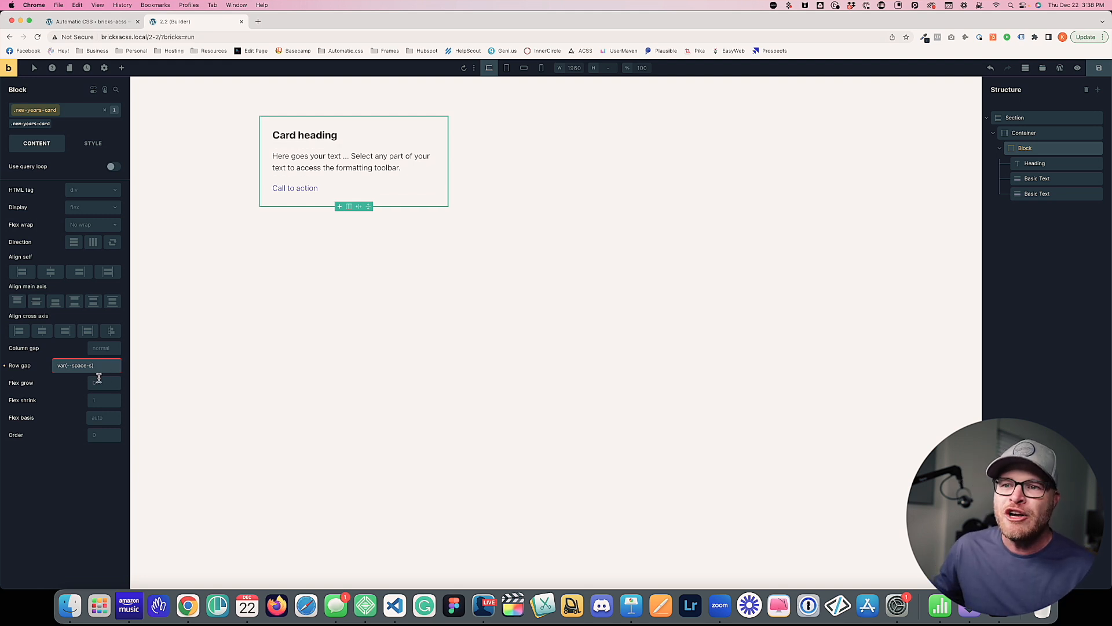
{"action": "left_click", "coordinate": [108, 381]}
Enter the new-years-card row gap again as --space-s, and clear the value completely.
{"action": "left_click", "coordinate": [106, 366]}
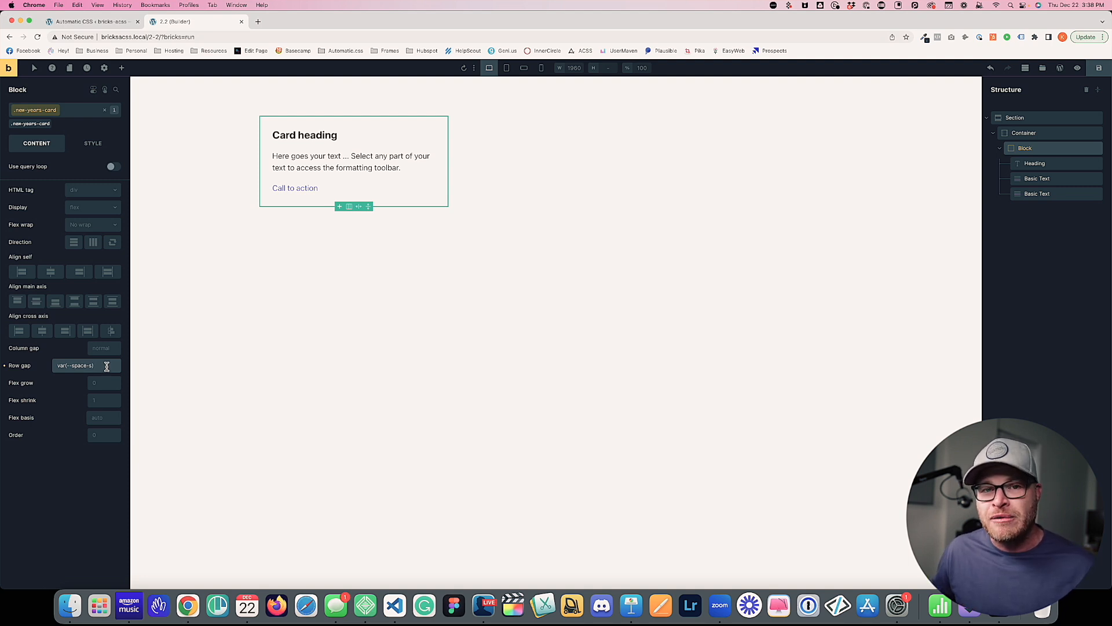
{"action": "key", "text": "super+a"}
{"action": "key", "text": "BackSpace"}
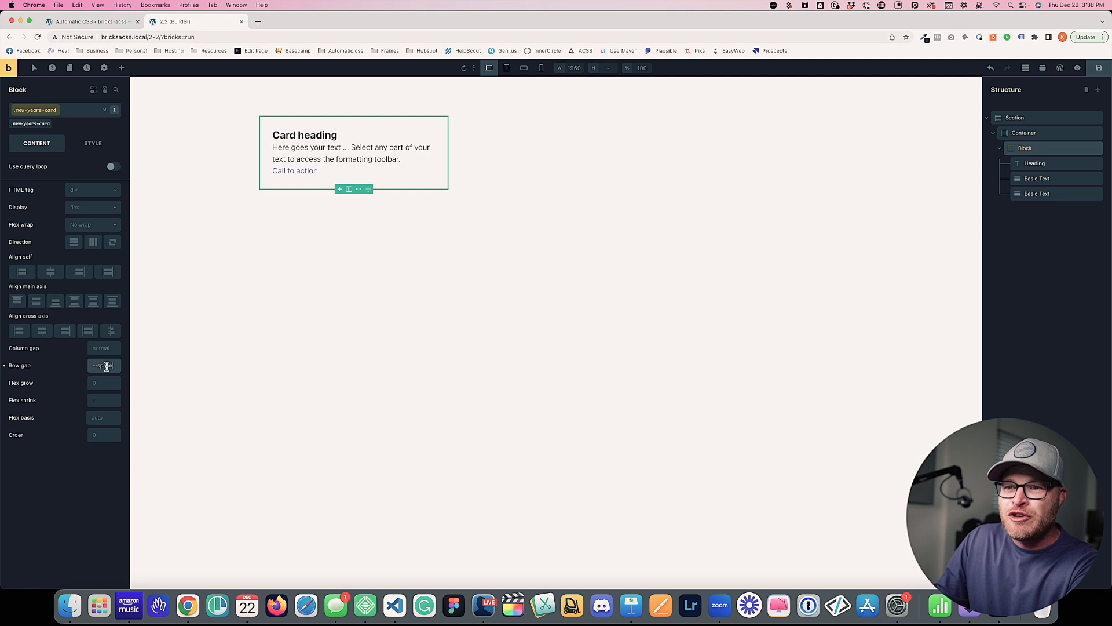
{"action": "type", "text": "-s"}
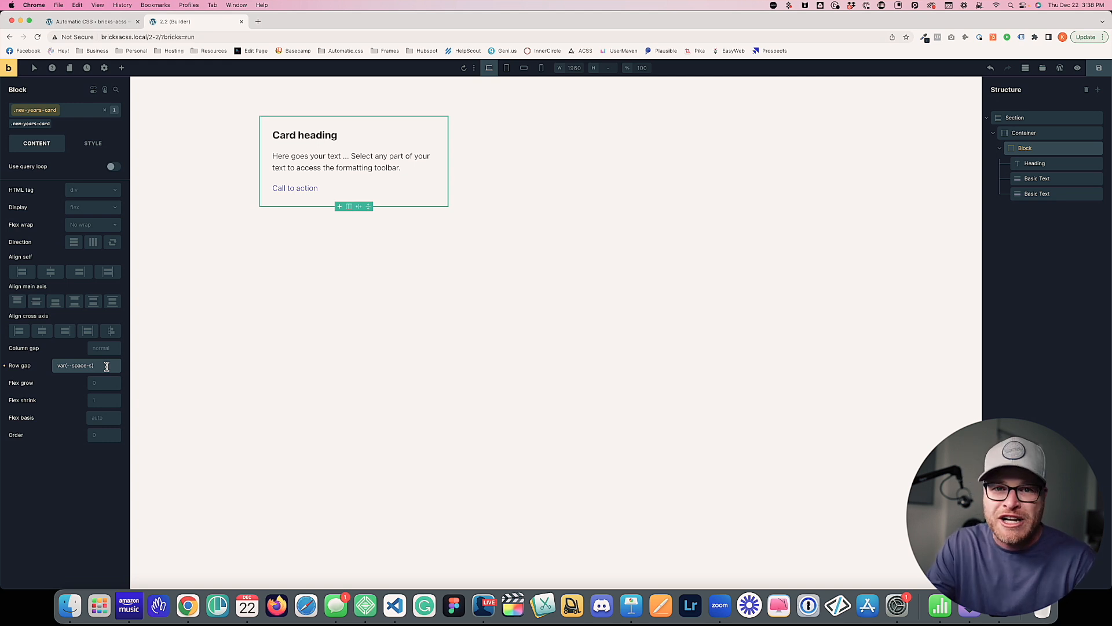
{"action": "key", "text": "BackSpace"}
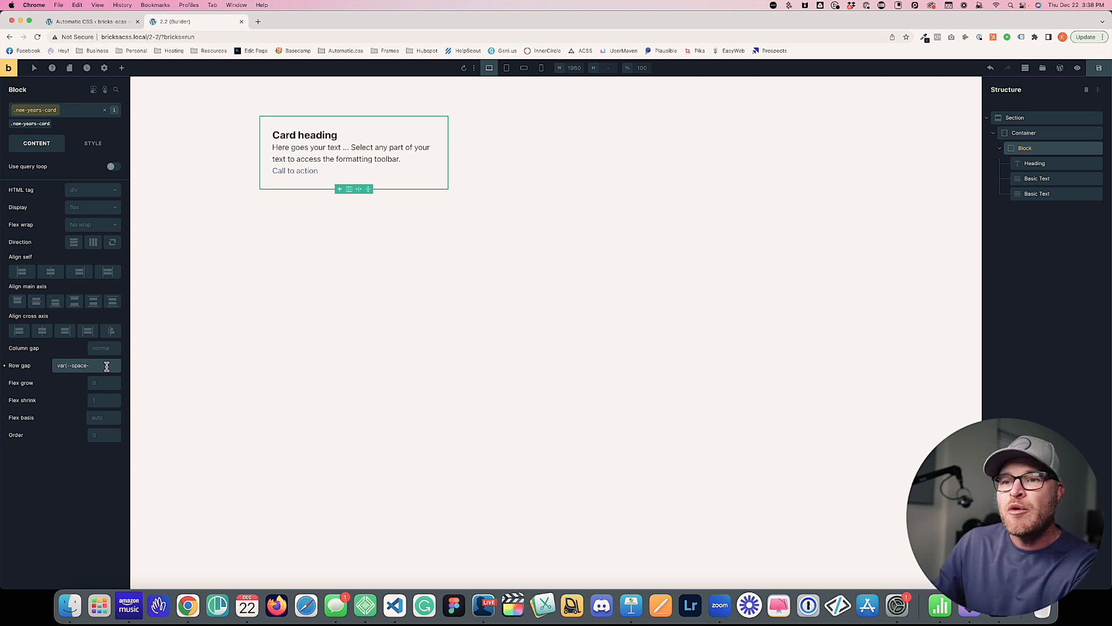
{"action": "key", "text": "super+a"}
{"action": "key", "text": "BackSpace"}
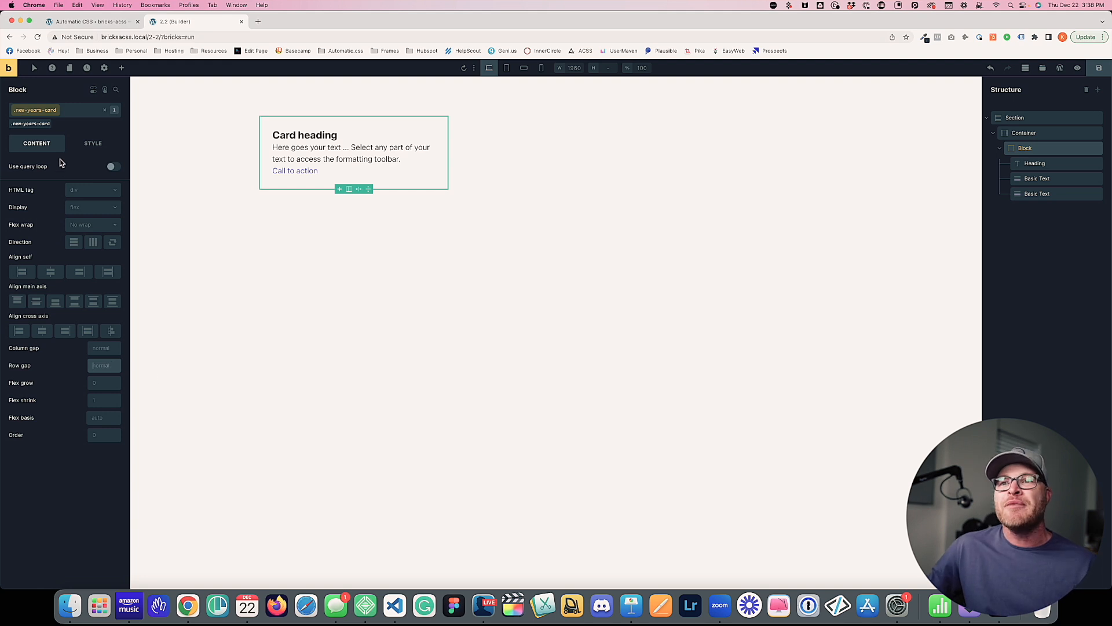
Add a root rule with gap: --space-xs; to the custom CSS of the new-years-card class.
{"action": "left_click", "coordinate": [86, 145]}
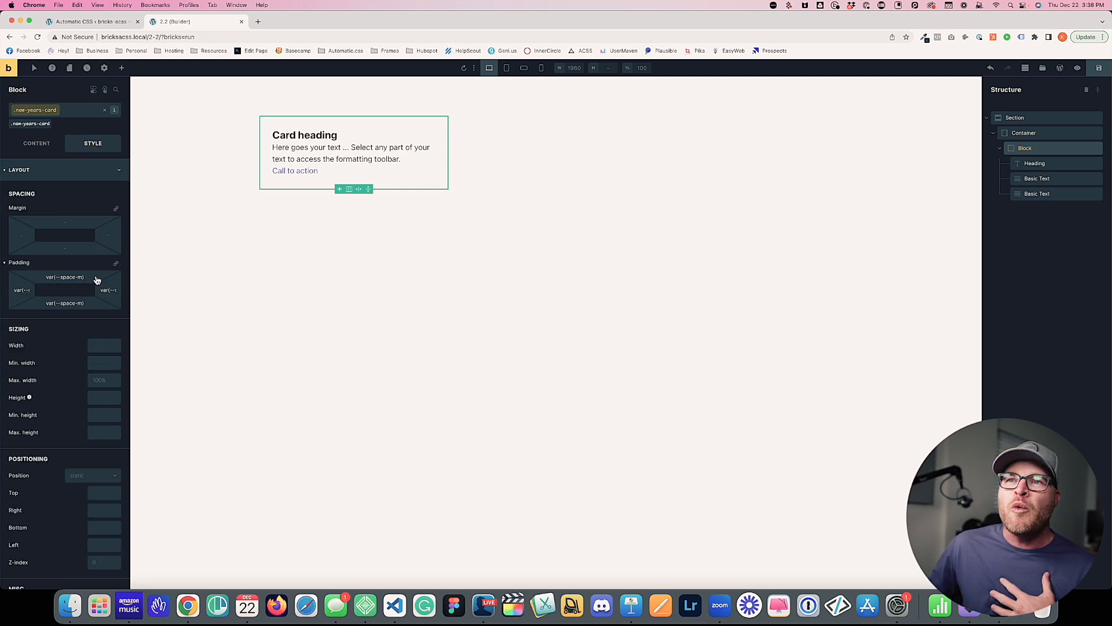
{"action": "scroll", "coordinate": [87, 310], "scroll_direction": "down", "scroll_amount": 10}
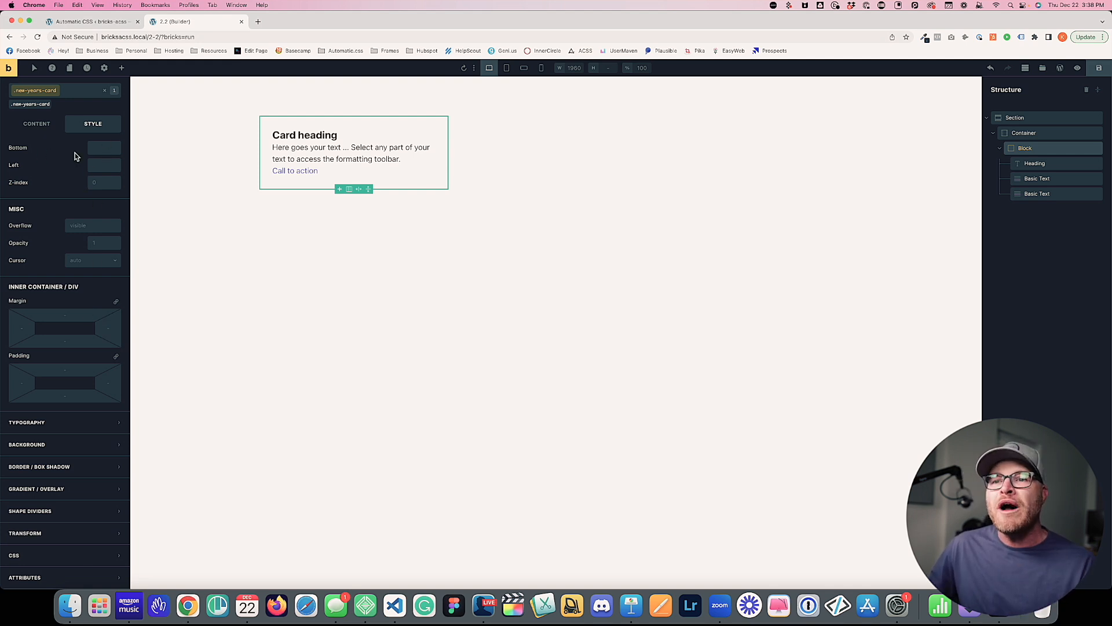
{"action": "left_click", "coordinate": [79, 558]}
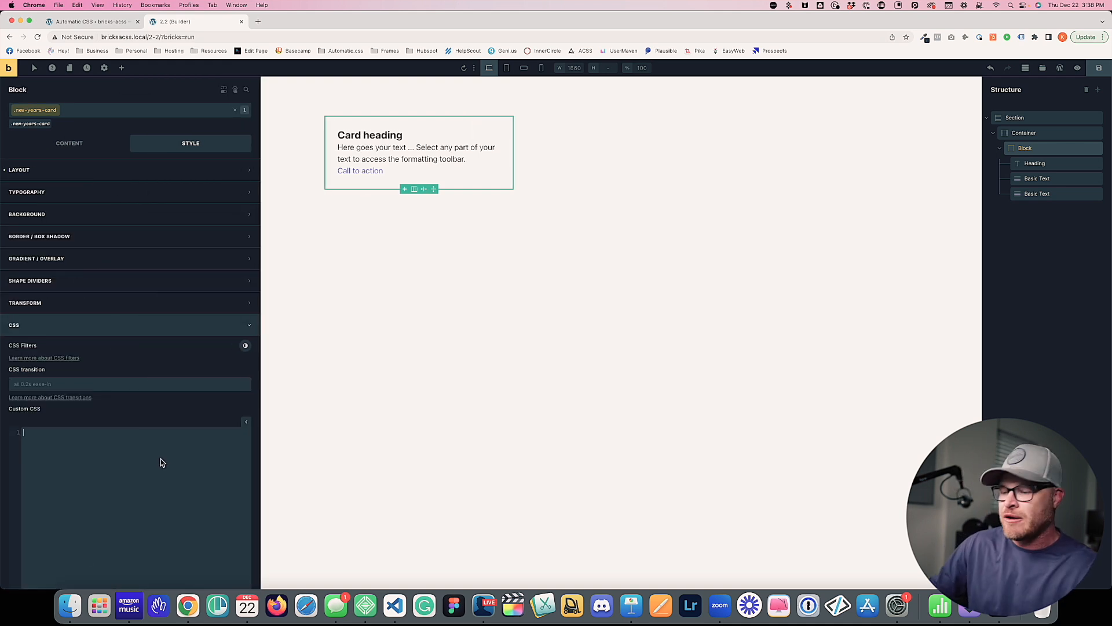
{"action": "type", "text": "root {"}
{"action": "key", "text": "Return"}
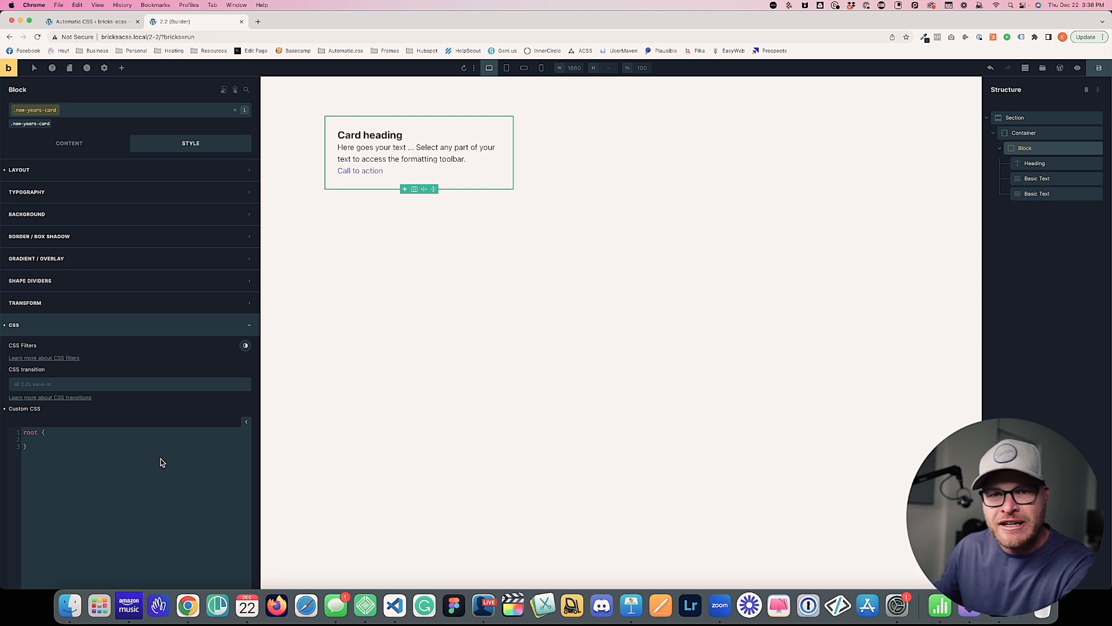
{"action": "type", "text": "gap:"}
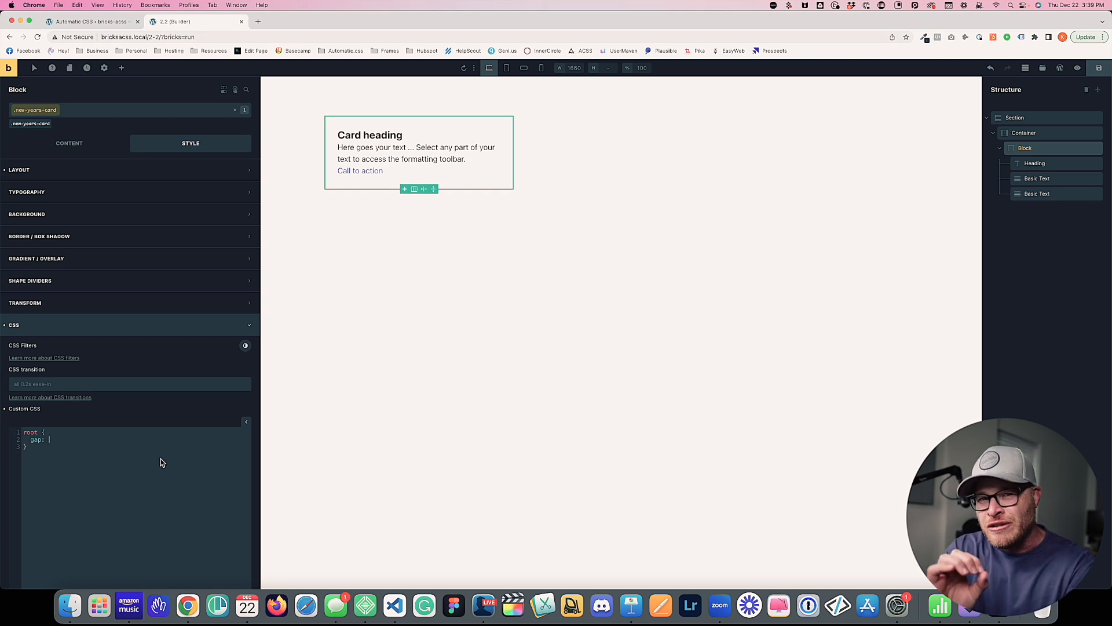
{"action": "type", "text": "--space-xs"}
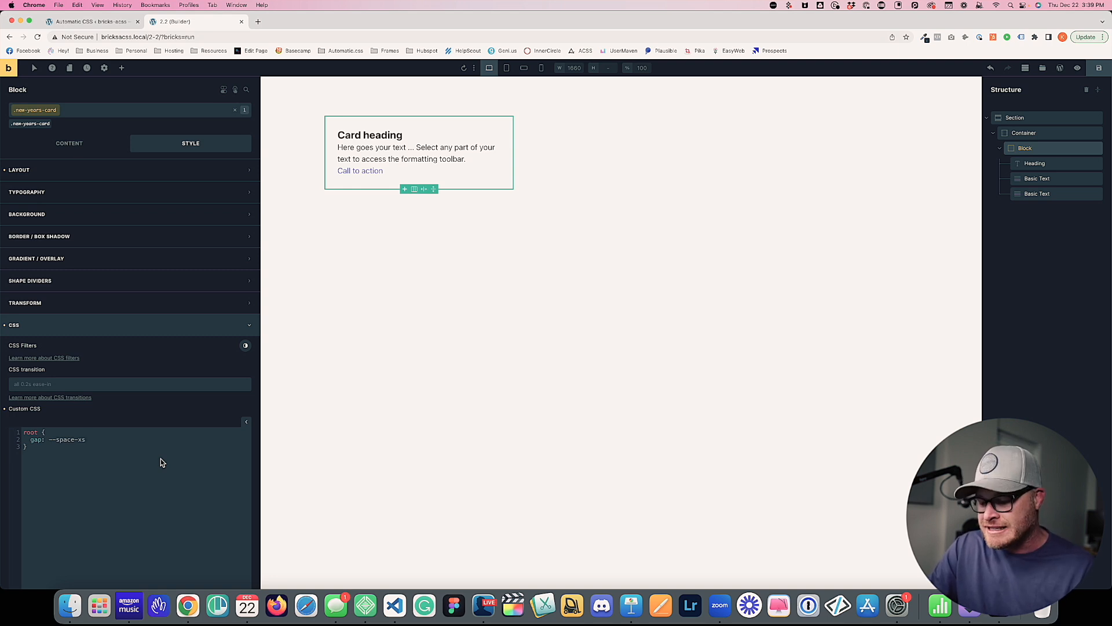
{"action": "type", "text": ";"}
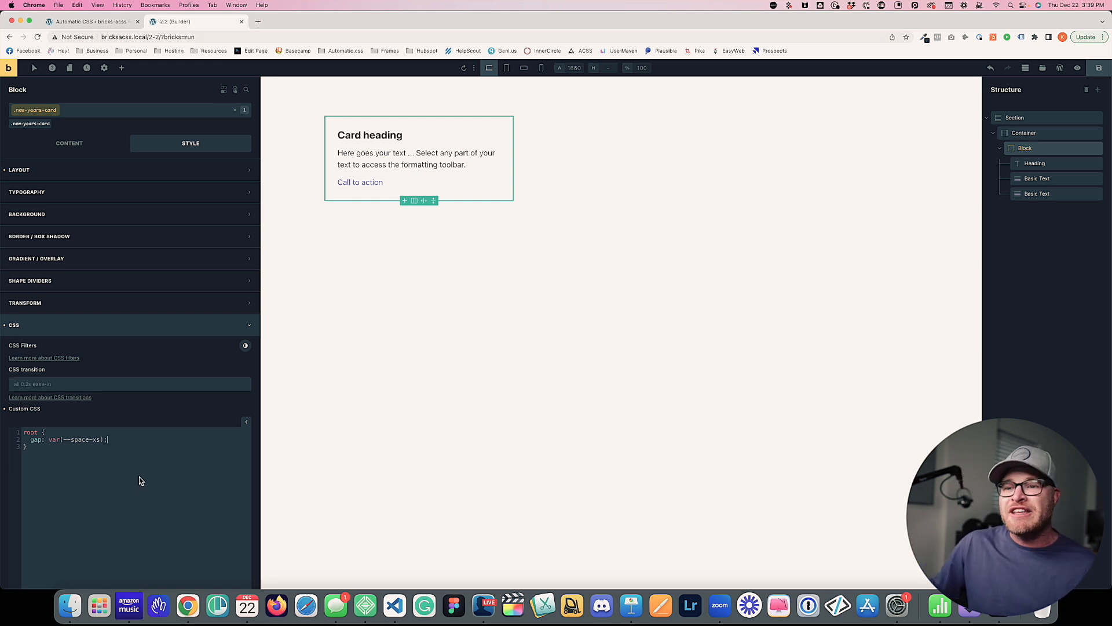
Replace the gap value in the custom CSS root rule with --text-xs * 1.1;.
{"action": "left_click_drag", "start_coordinate": [108, 439], "coordinate": [54, 440]}
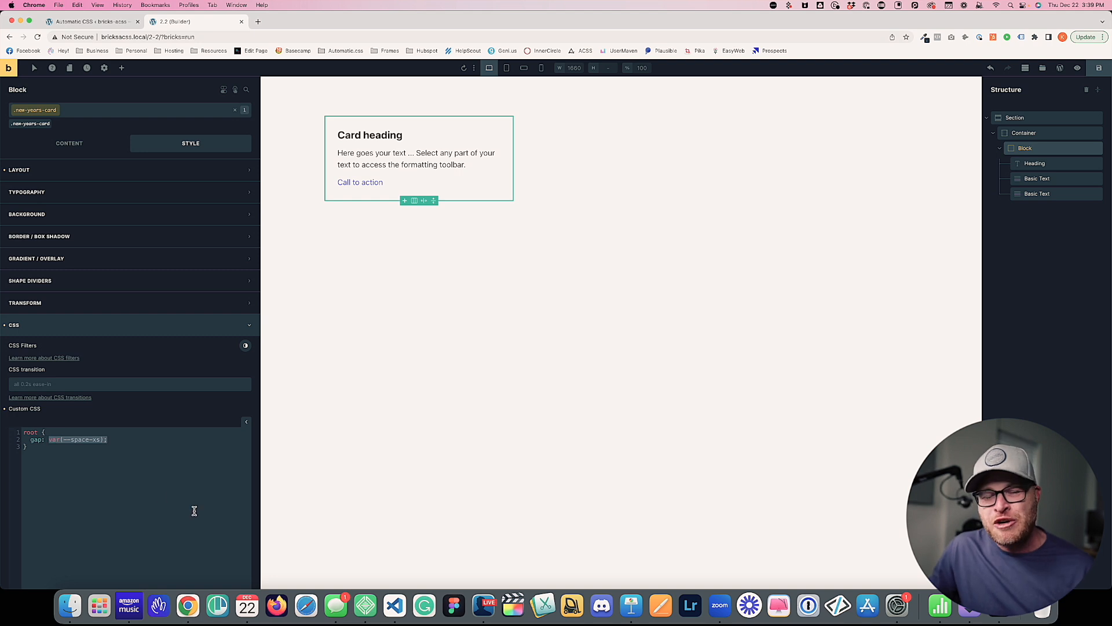
{"action": "key", "text": "BackSpace"}
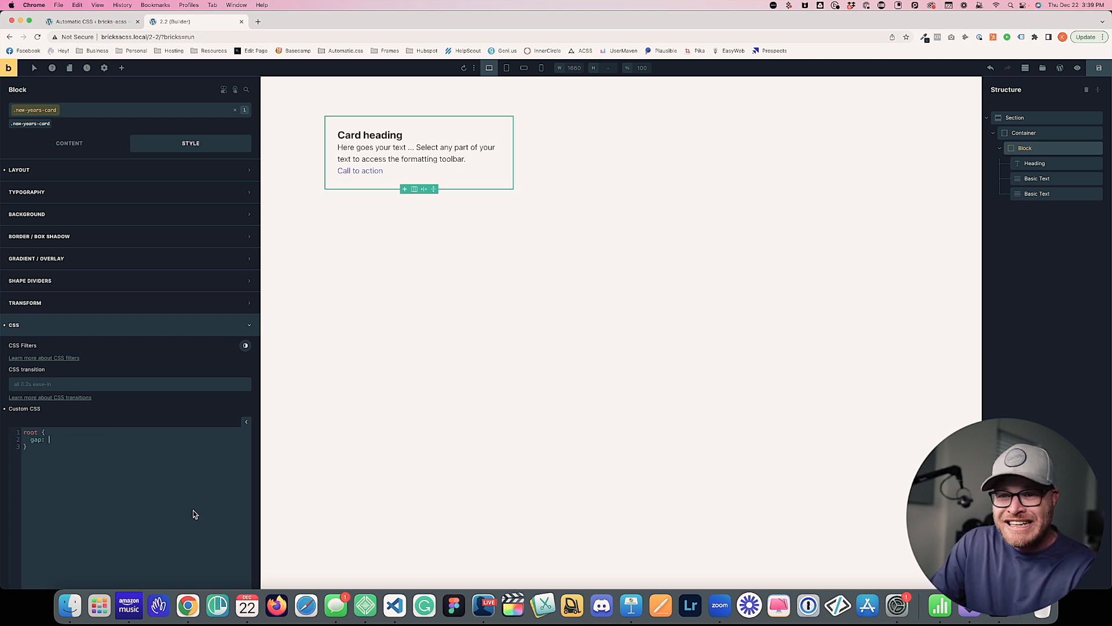
{"action": "type", "text": "--"}
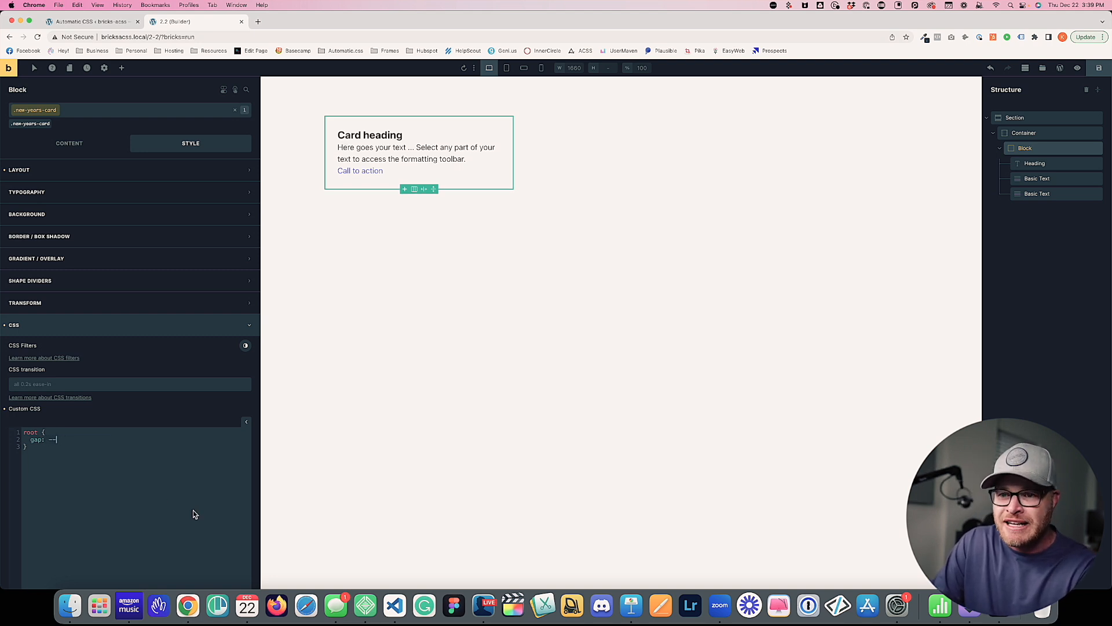
{"action": "type", "text": "text-xs) * 1.1)"}
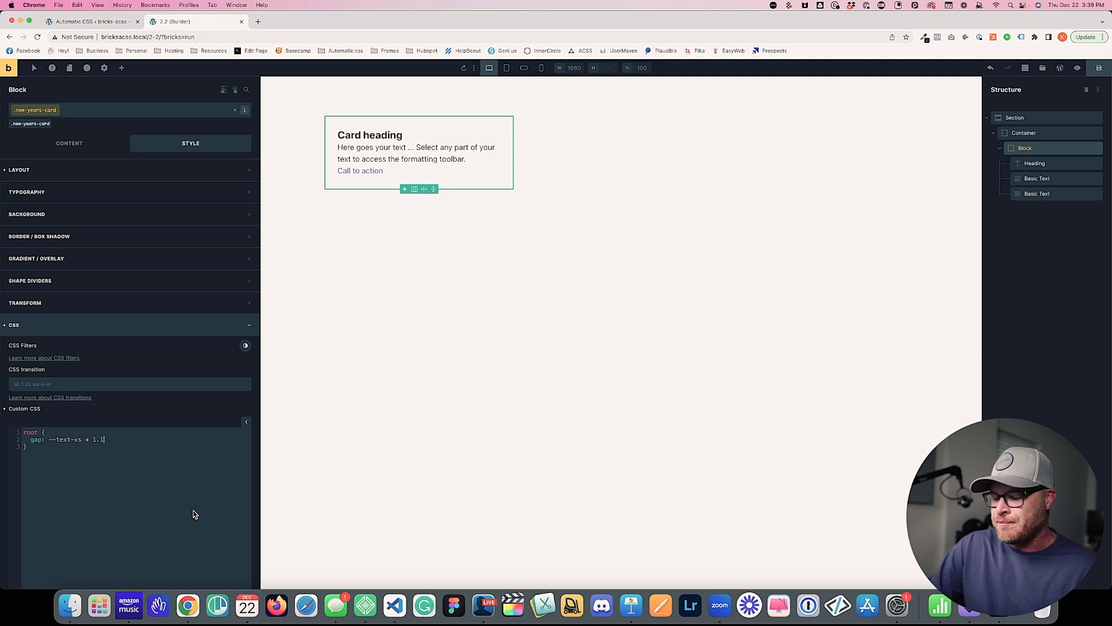
{"action": "type", "text": ";"}
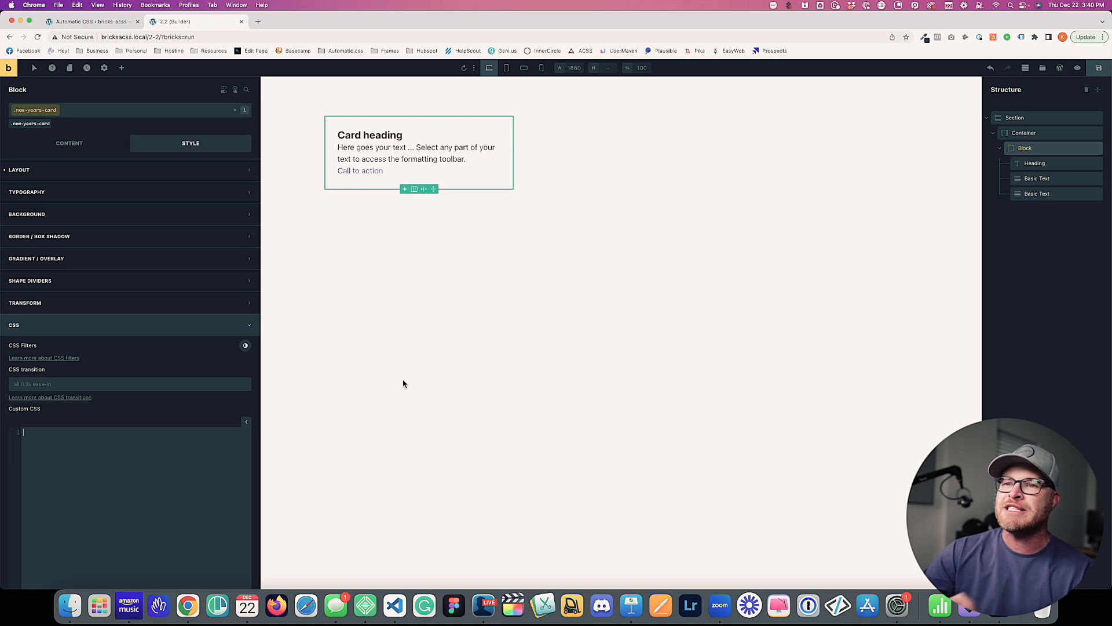
Set the row gap of the new-years-card class to --space-xs, replacing a first try with --gap-xs.
{"action": "left_click", "coordinate": [70, 169]}
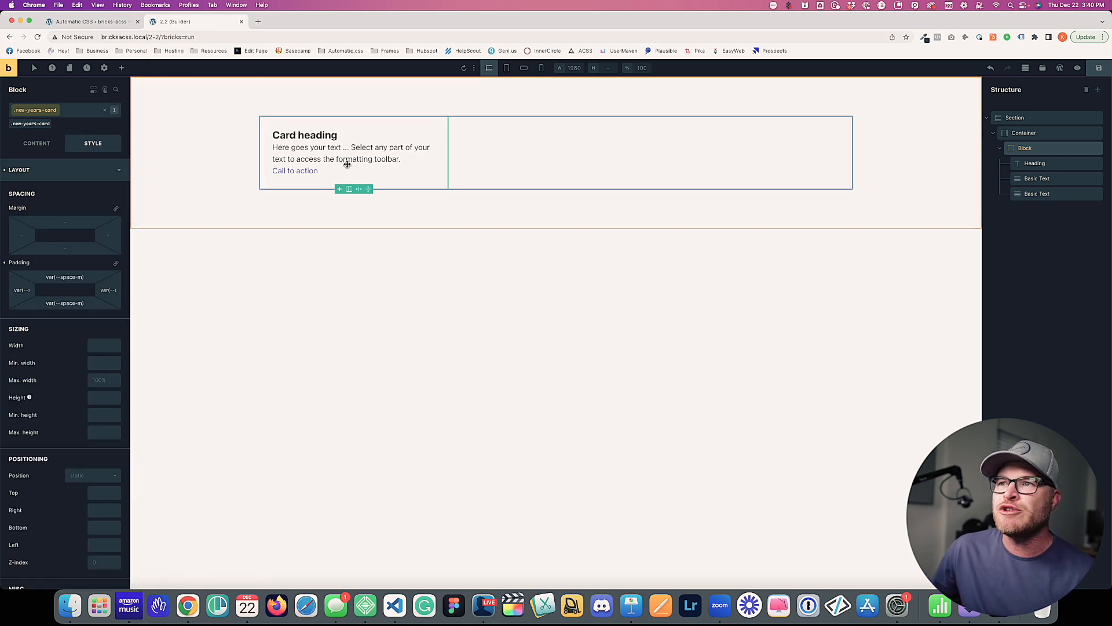
{"action": "left_click", "coordinate": [36, 143]}
{"action": "left_click", "coordinate": [101, 364]}
{"action": "type", "text": "--gap-xs"}
{"action": "key", "text": "Return"}
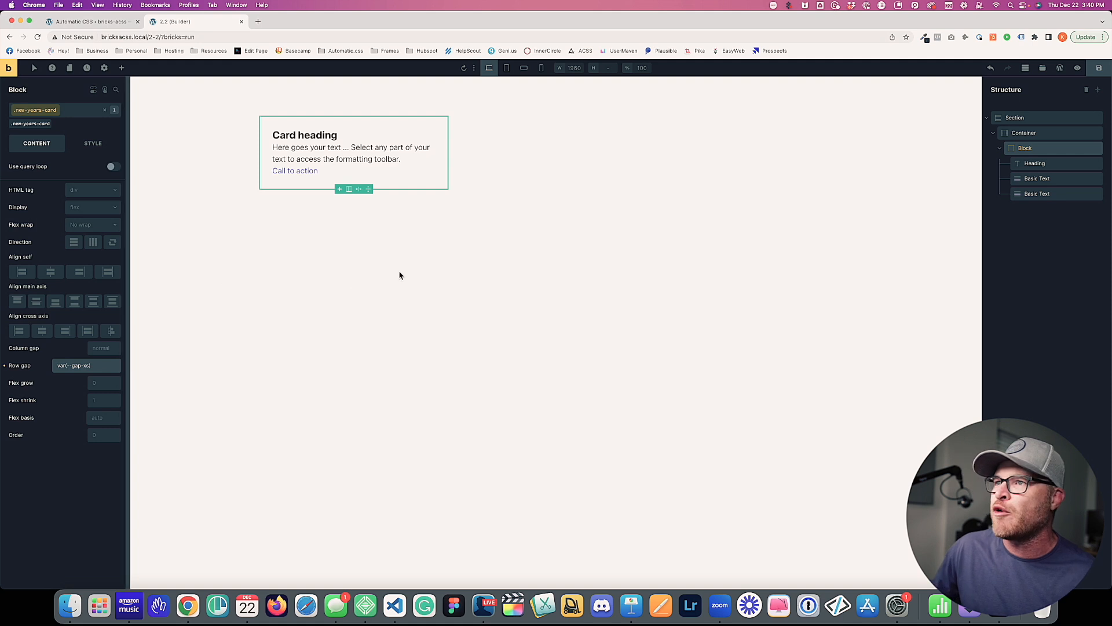
{"action": "left_click", "coordinate": [102, 365]}
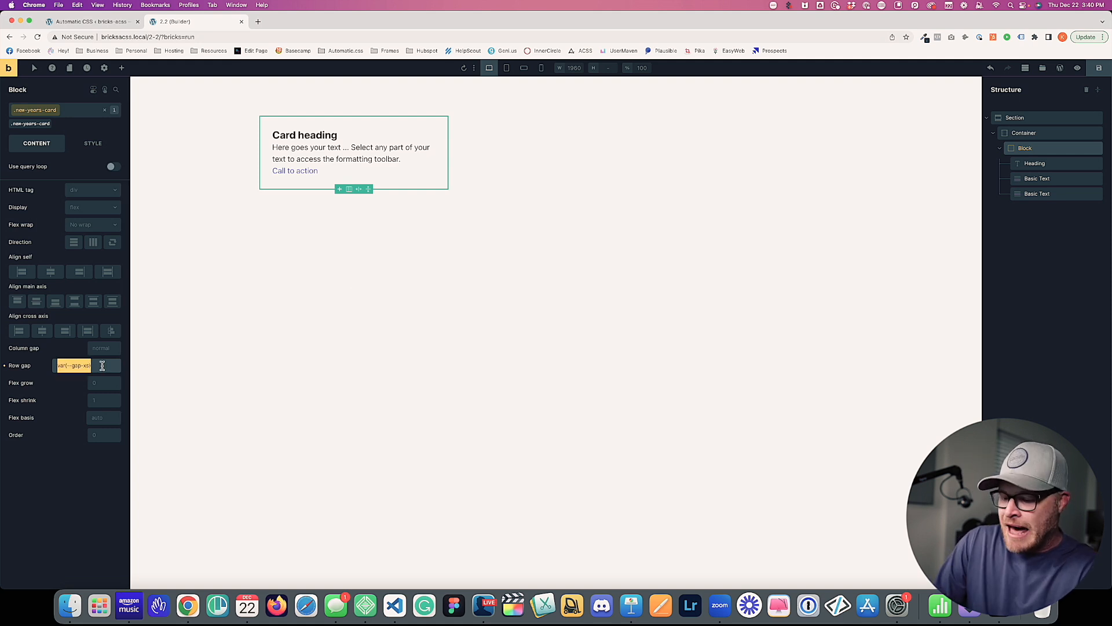
{"action": "type", "text": "--space-xs"}
{"action": "key", "text": "Return"}
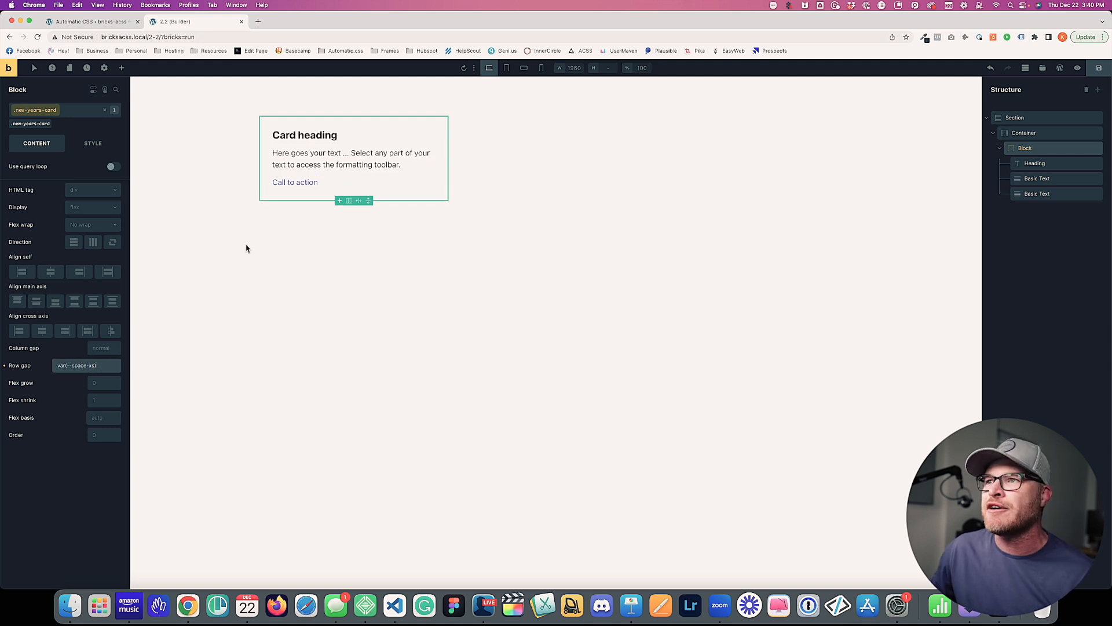
Set the new-years-card background color to var(--base-ultra-light) from the ACSS Base palette and save the page.
{"action": "left_click", "coordinate": [93, 143]}
{"action": "left_click", "coordinate": [40, 169]}
{"action": "left_click", "coordinate": [81, 221]}
{"action": "left_click", "coordinate": [114, 235]}
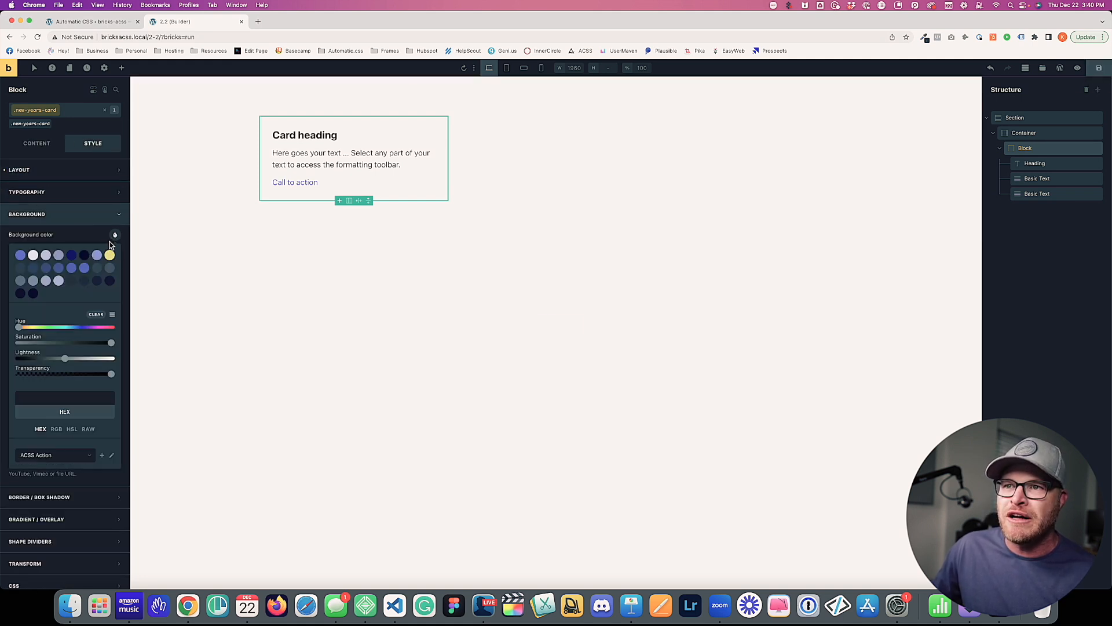
{"action": "left_click", "coordinate": [56, 454]}
{"action": "left_click", "coordinate": [33, 507]}
{"action": "left_click", "coordinate": [33, 224]}
{"action": "left_click", "coordinate": [1097, 69]}
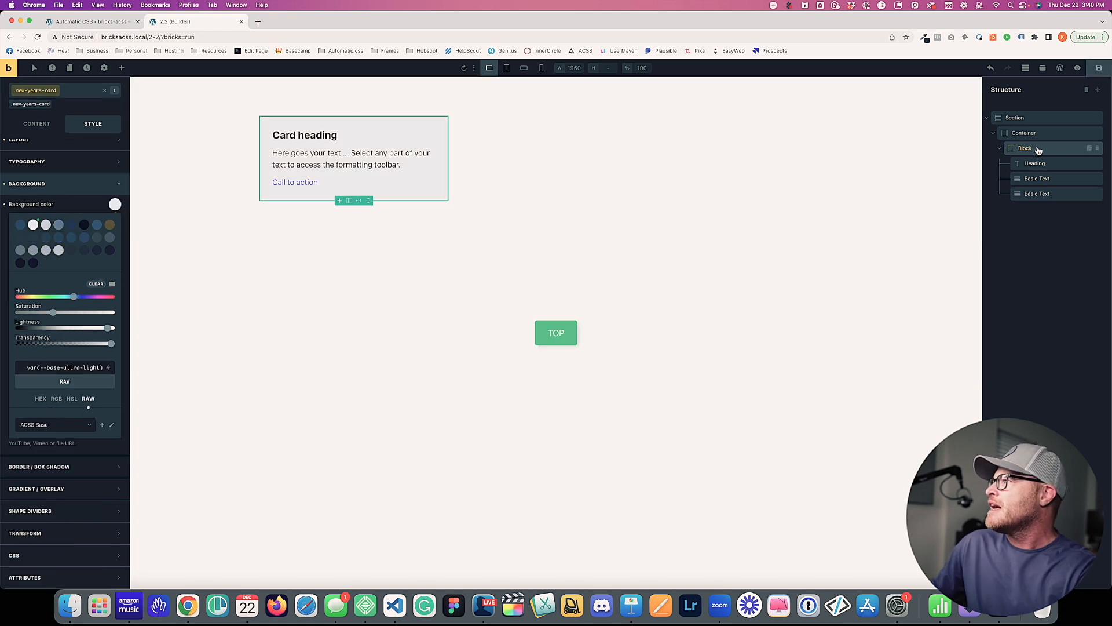
Collapse the card block in the structure and duplicate it five times to fill the grid with six cards.
{"action": "left_click", "coordinate": [998, 149]}
{"action": "left_click", "coordinate": [1046, 151]}
{"action": "key", "text": "super+d"}
{"action": "key", "text": "super+d"}
{"action": "key", "text": "super+d"}
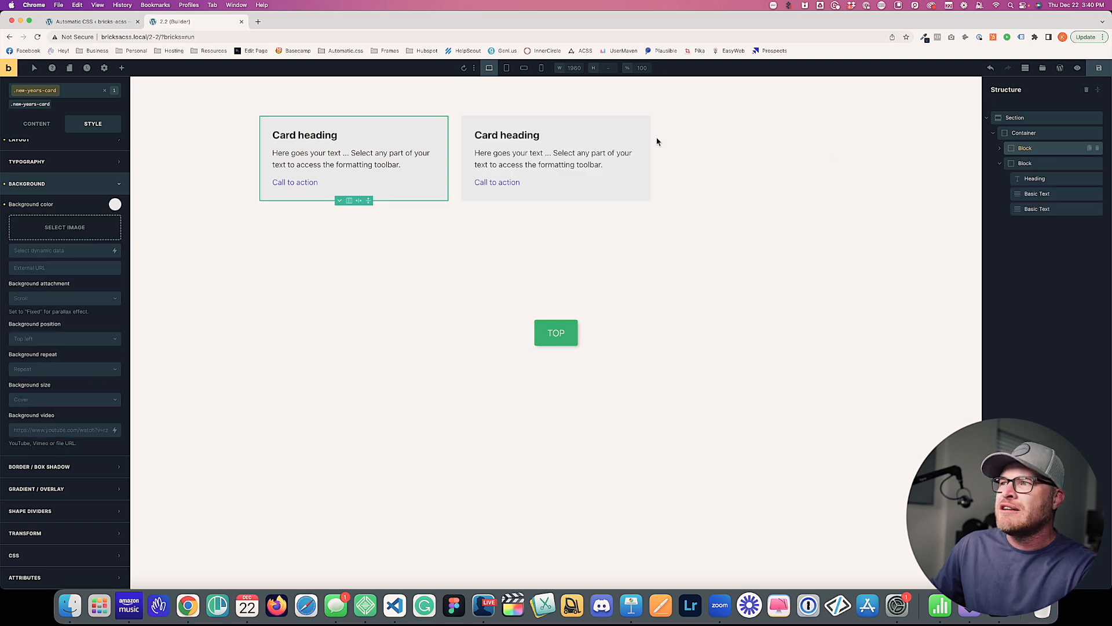
{"action": "key", "text": "super+d"}
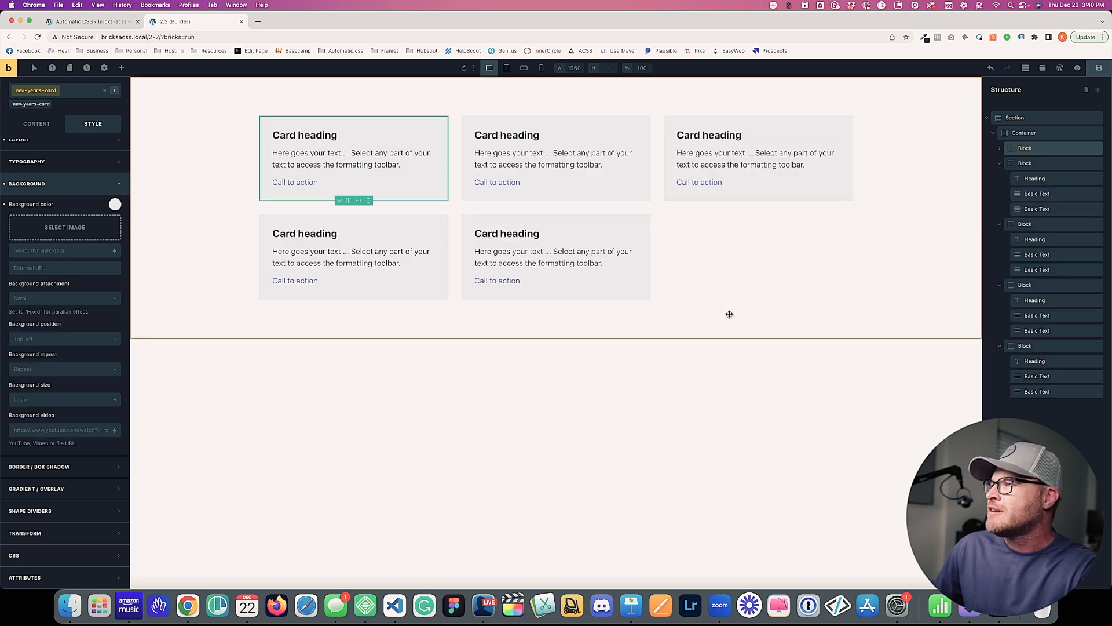
{"action": "key", "text": "super+d"}
Remove the gap utility class from the container that holds the card grid.
{"action": "left_click", "coordinate": [654, 205]}
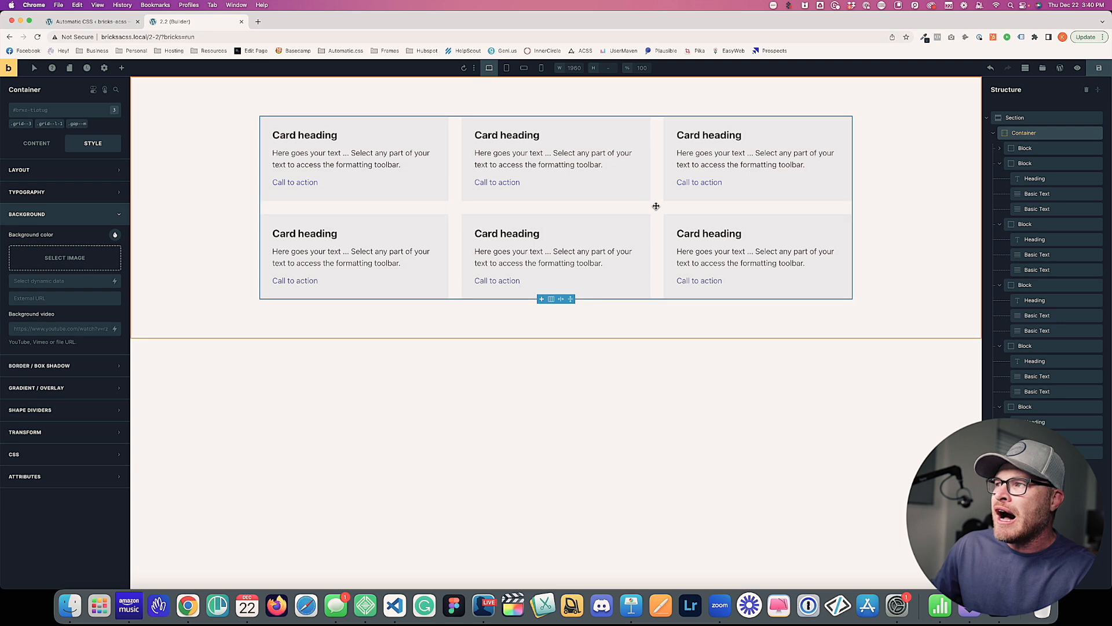
{"action": "left_click", "coordinate": [84, 123]}
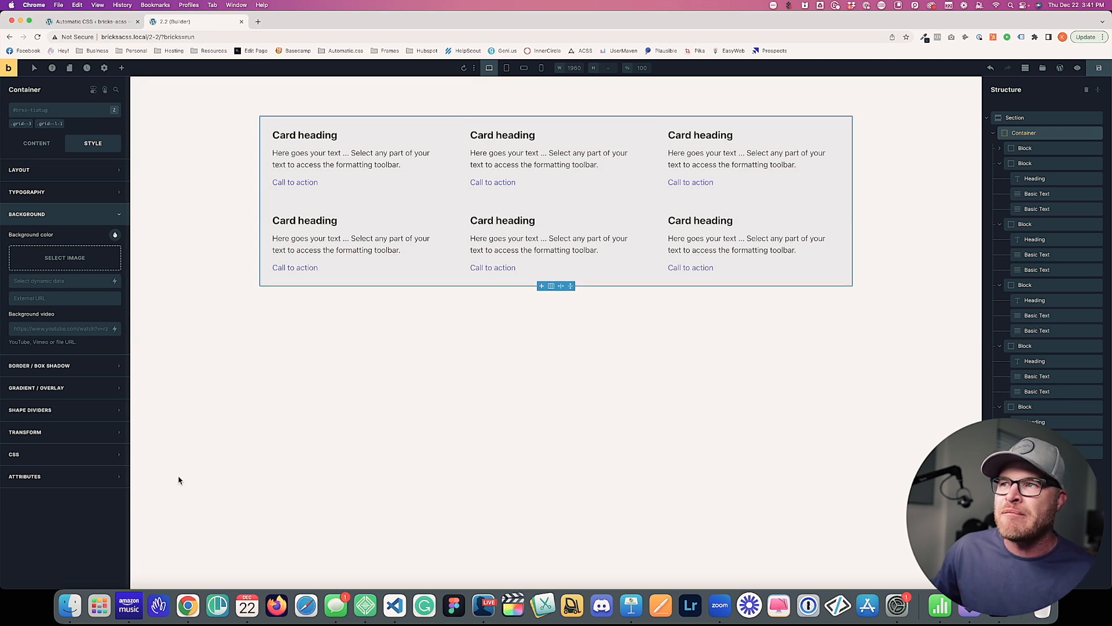
Add a new container to the section, below the card grid.
{"action": "left_click", "coordinate": [216, 228]}
{"action": "left_click", "coordinate": [122, 69]}
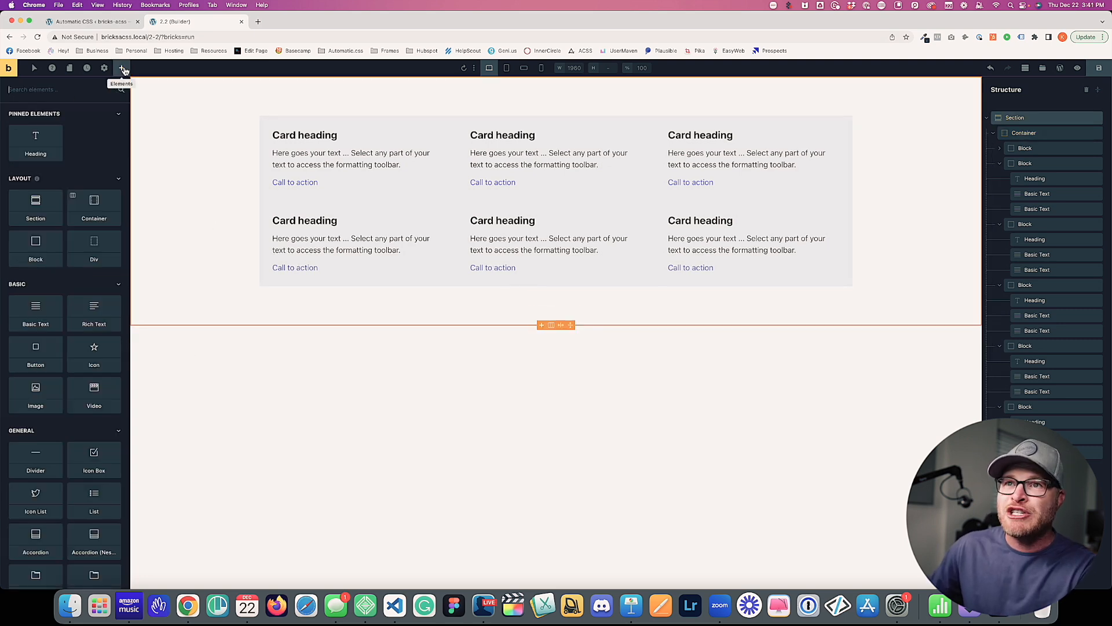
{"action": "type", "text": "cont"}
{"action": "key", "text": "Return"}
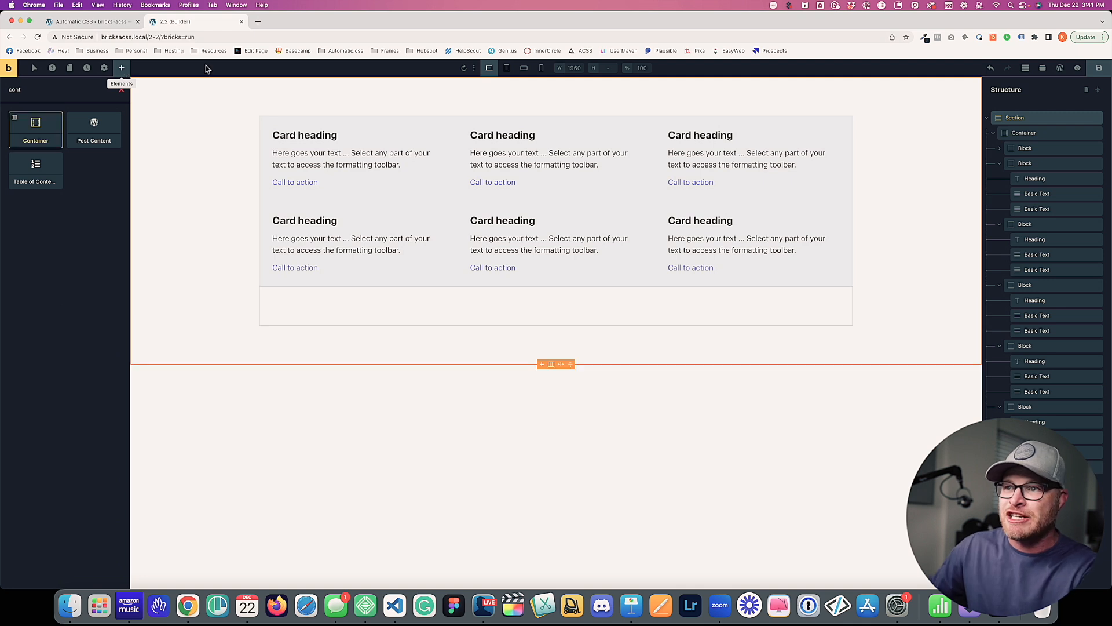
Add a heading and a basic text element to the empty container below the card grid.
{"action": "left_click", "coordinate": [406, 313]}
{"action": "left_click", "coordinate": [122, 68]}
{"action": "type", "text": "head"}
{"action": "key", "text": "Return"}
{"action": "double_click", "coordinate": [58, 96]}
{"action": "type", "text": "text"}
{"action": "key", "text": "Return"}
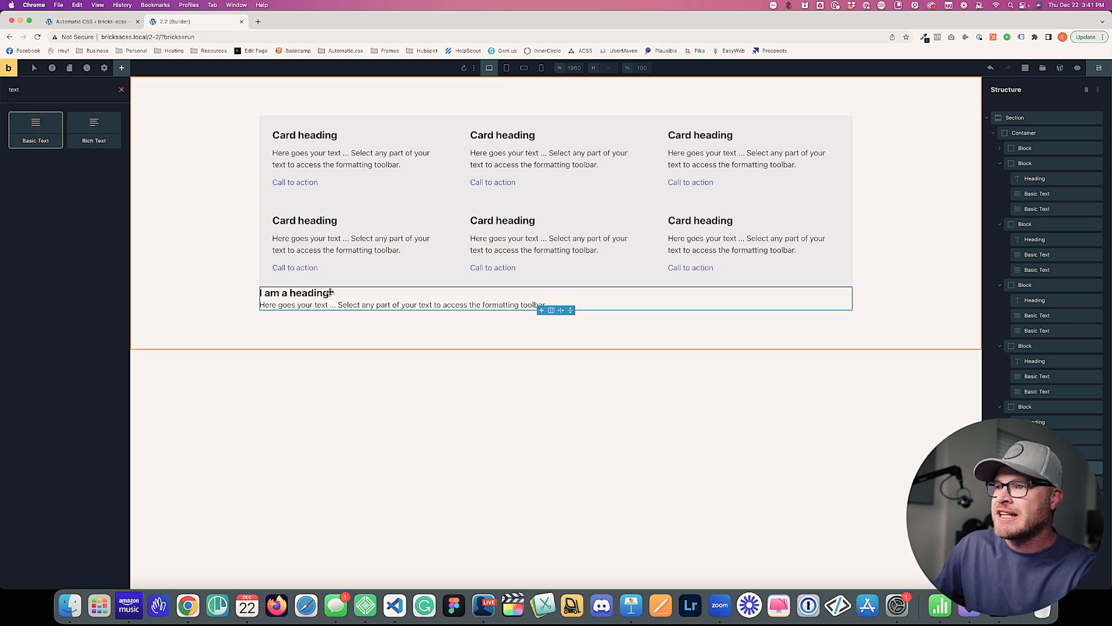
Make the new heading an h2 reading "Section heading" and move its container above the card grid.
{"action": "left_click", "coordinate": [296, 293]}
{"action": "left_click", "coordinate": [78, 173]}
{"action": "left_click", "coordinate": [82, 204]}
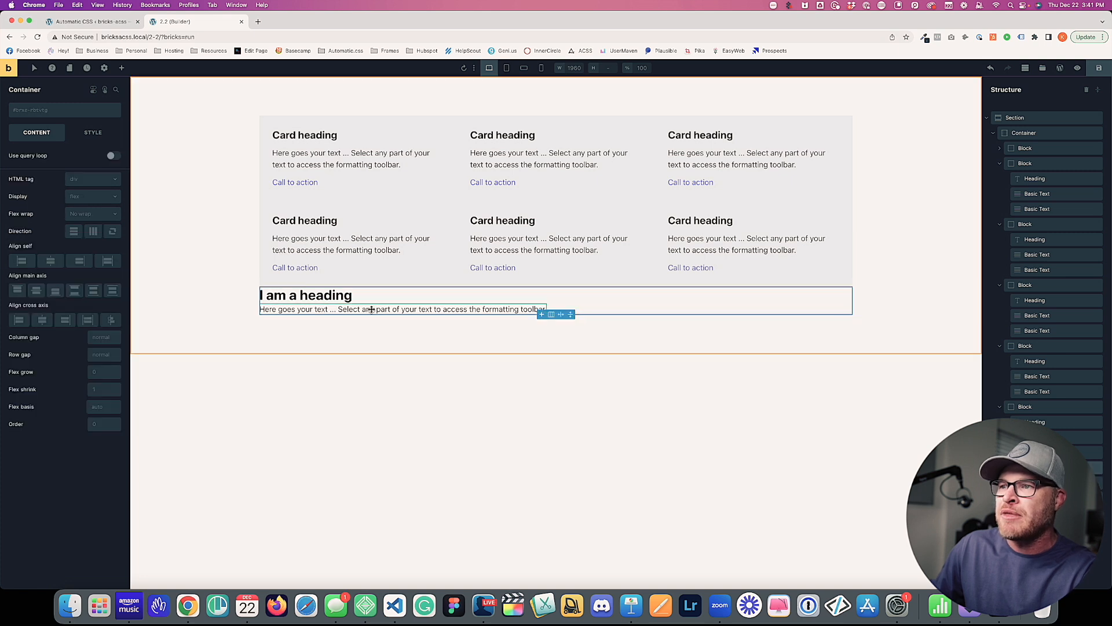
{"action": "triple_click", "coordinate": [62, 162]}
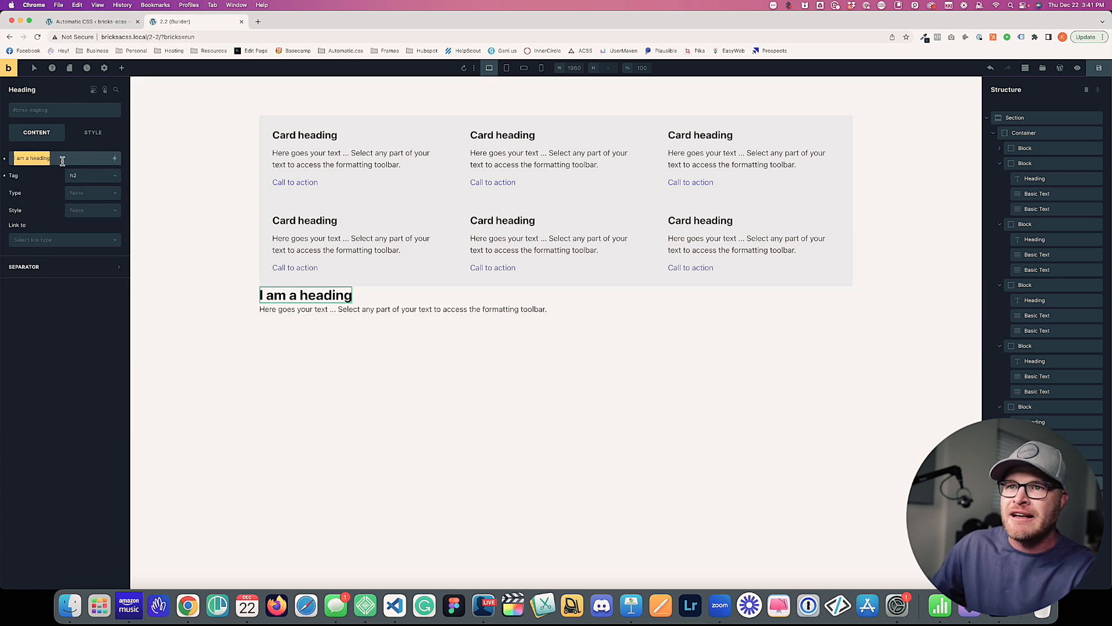
{"action": "type", "text": "Section heading"}
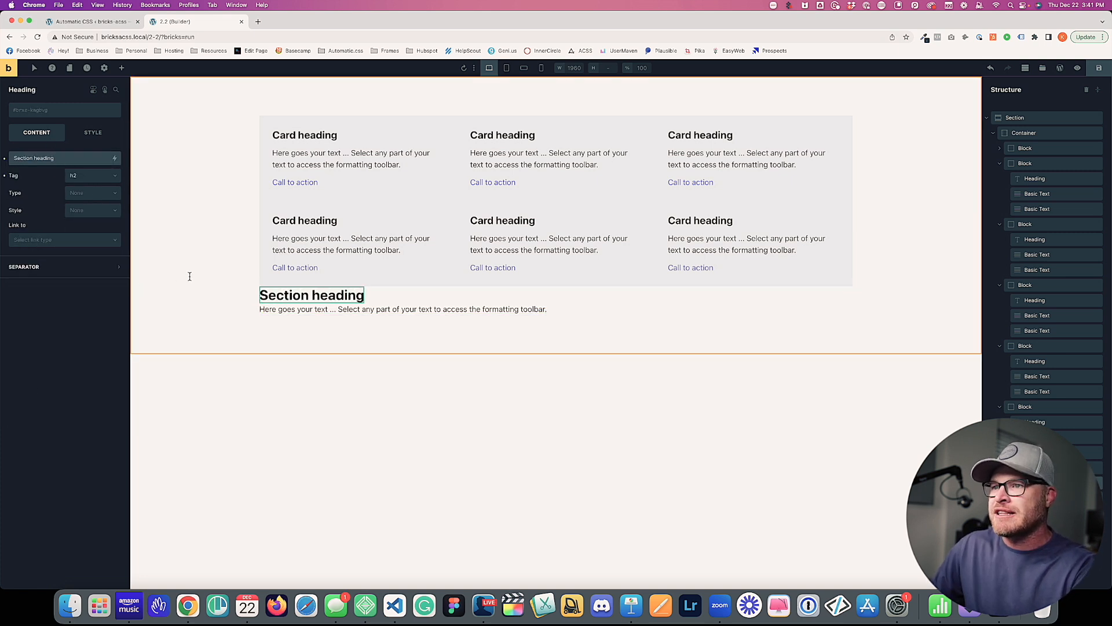
{"action": "left_click", "coordinate": [188, 275]}
{"action": "left_click_drag", "start_coordinate": [424, 300], "coordinate": [426, 113]}
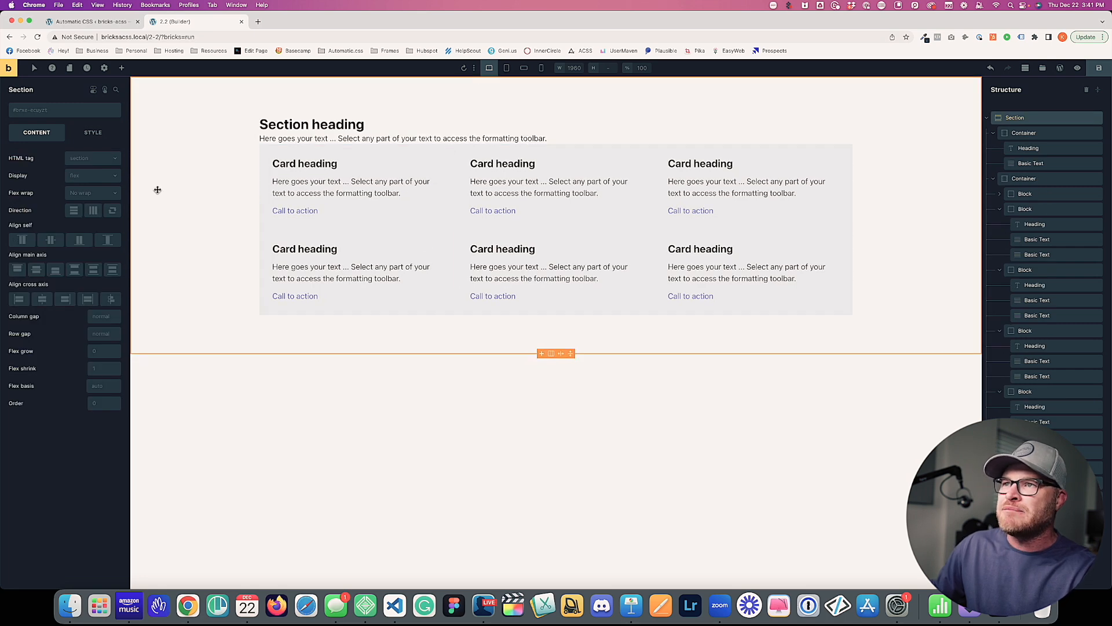
Add a button below the card grid and label it "Call to action".
{"action": "left_click", "coordinate": [123, 69]}
{"action": "type", "text": "butt"}
{"action": "left_click_drag", "start_coordinate": [35, 130], "coordinate": [633, 327]}
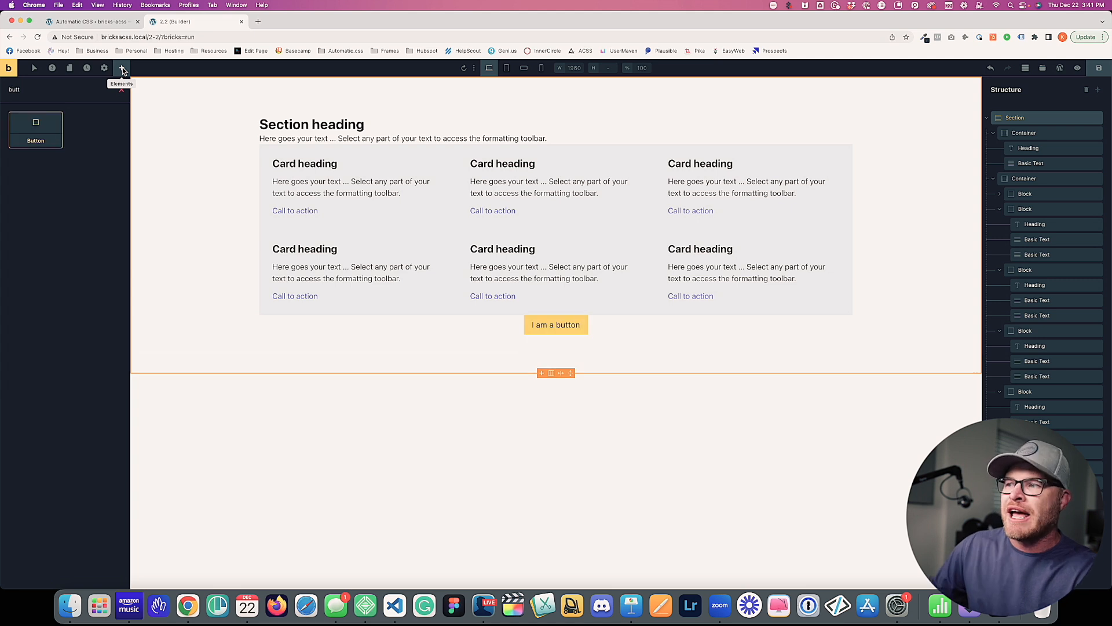
{"action": "triple_click", "coordinate": [44, 157]}
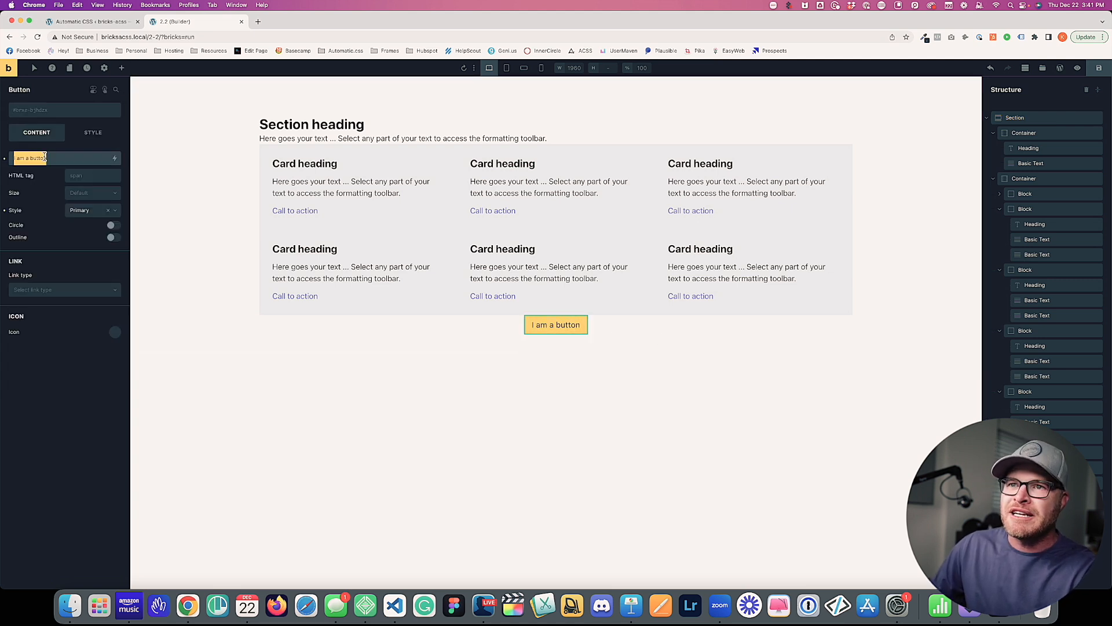
{"action": "type", "text": "Call to action"}
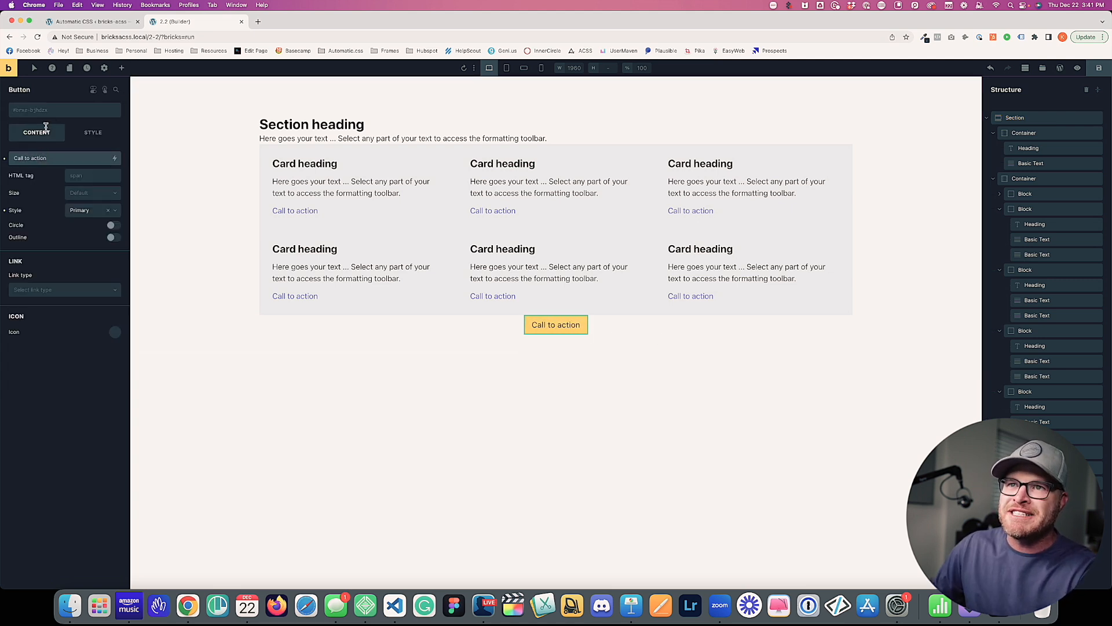
Apply the btn--action class to the call-to-action button below the card grid.
{"action": "left_click", "coordinate": [53, 113]}
{"action": "type", "text": "btn--action"}
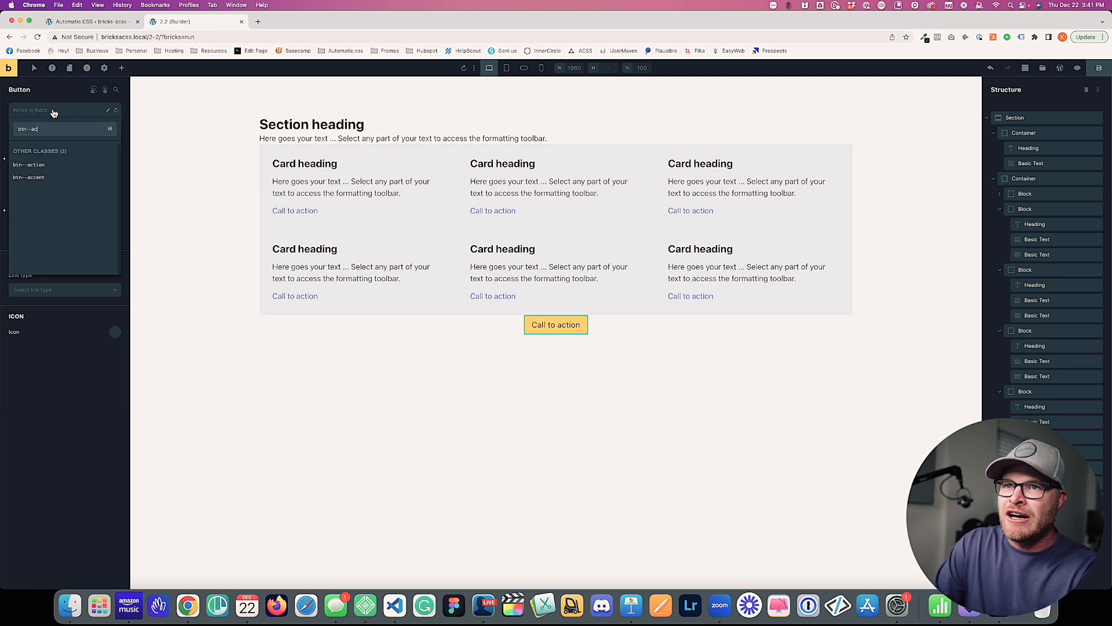
{"action": "key", "text": "Return"}
{"action": "left_click", "coordinate": [201, 249]}
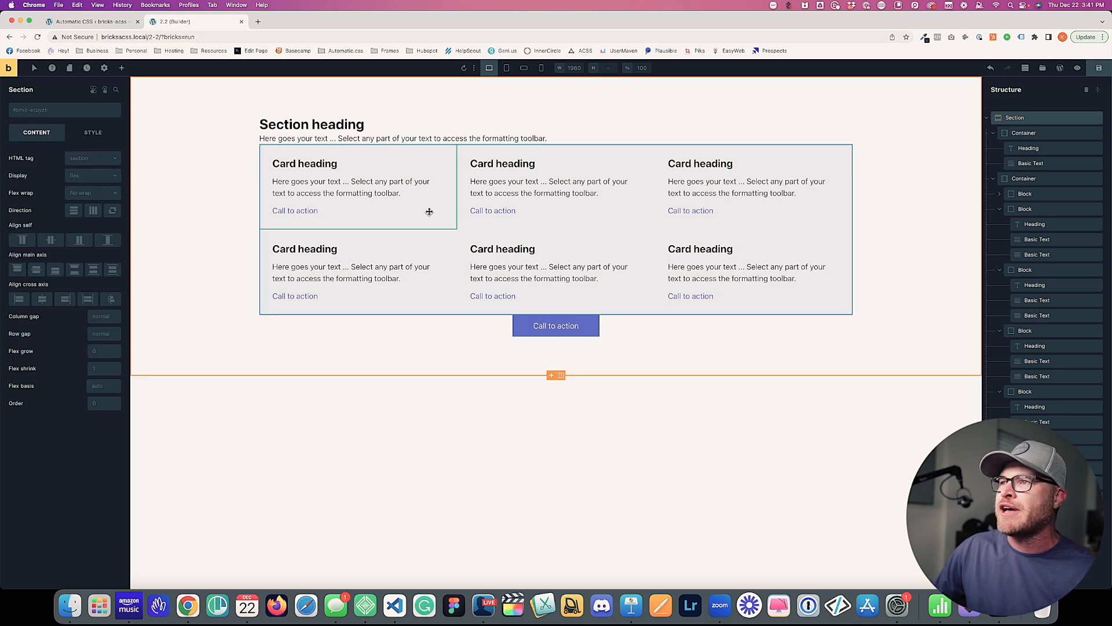
{"action": "left_click", "coordinate": [615, 119]}
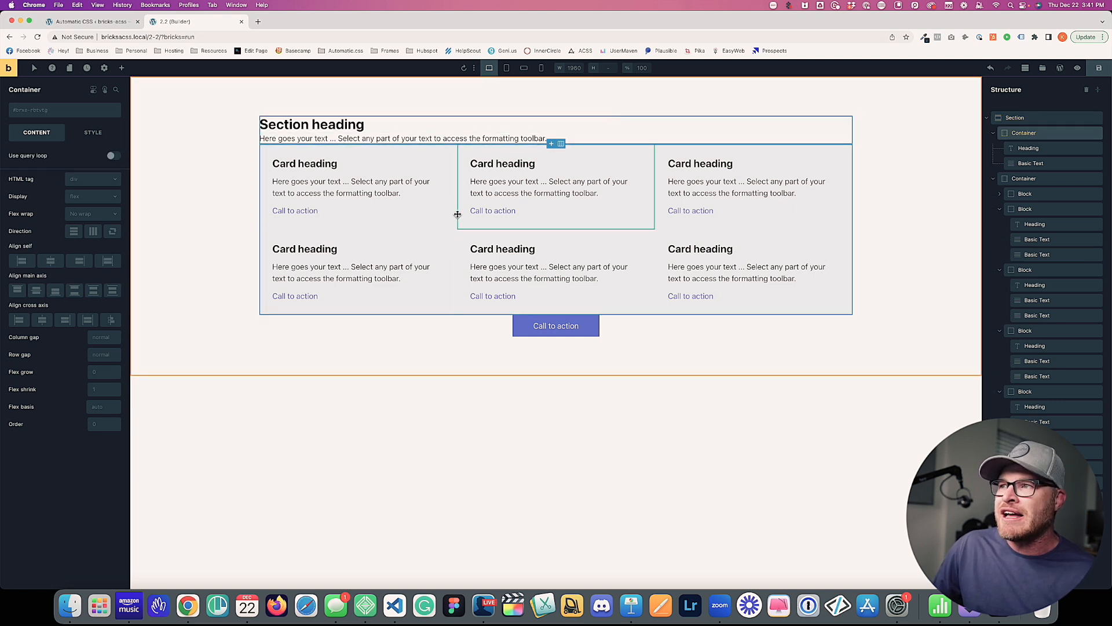
{"action": "left_click", "coordinate": [553, 332]}
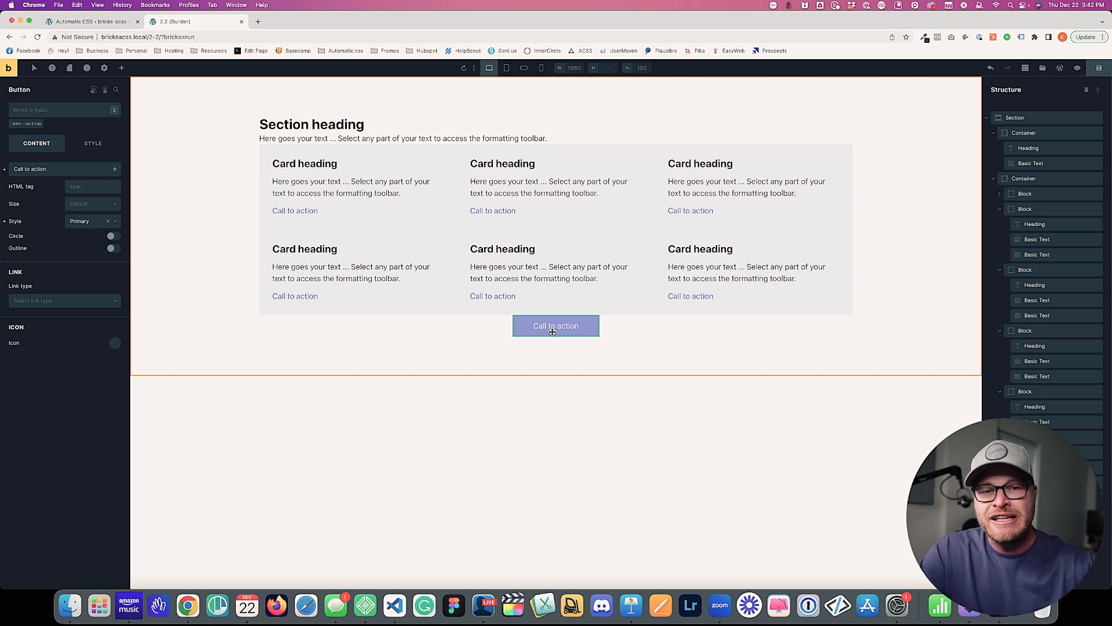
Try an Automatic.css spacing variable as the section's row gap and clear the value again.
{"action": "left_click", "coordinate": [216, 169]}
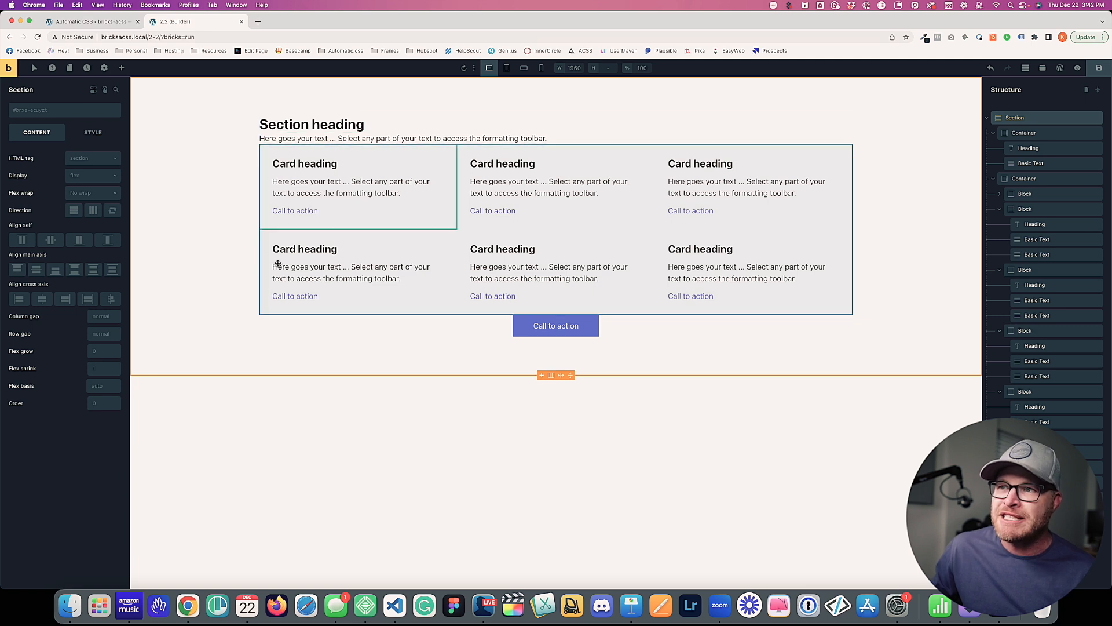
{"action": "left_click", "coordinate": [99, 335]}
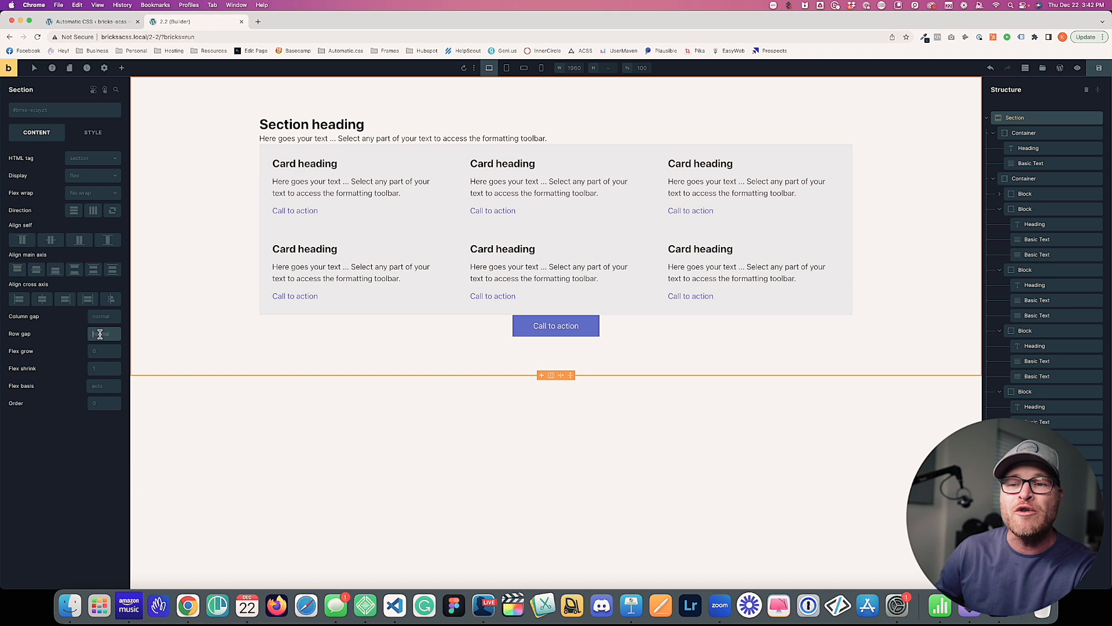
{"action": "type", "text": "--space-l"}
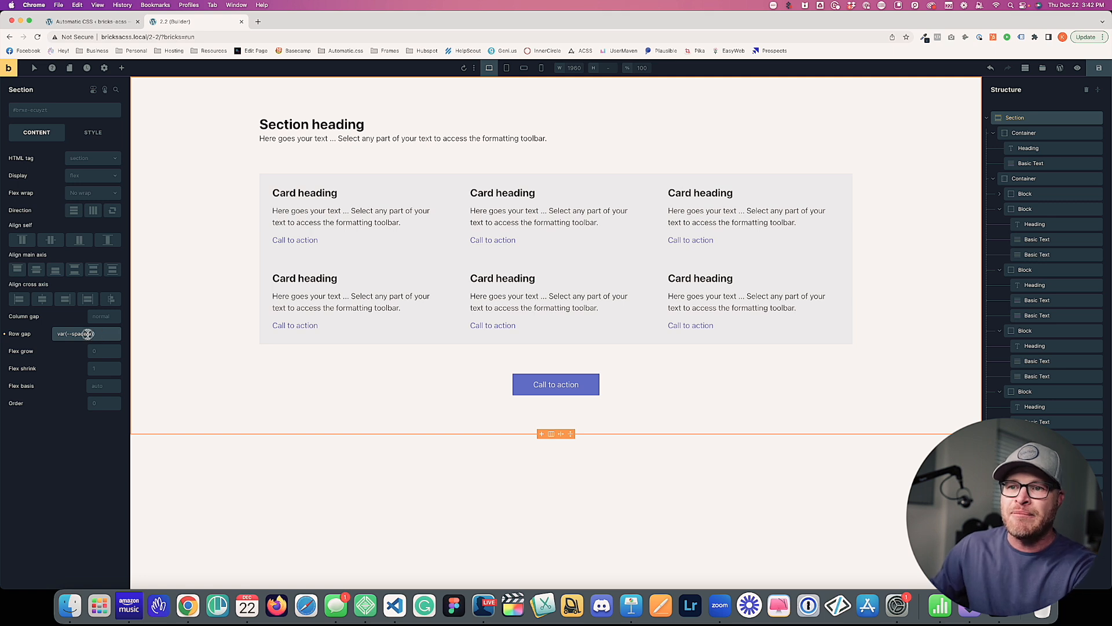
{"action": "triple_click", "coordinate": [89, 334]}
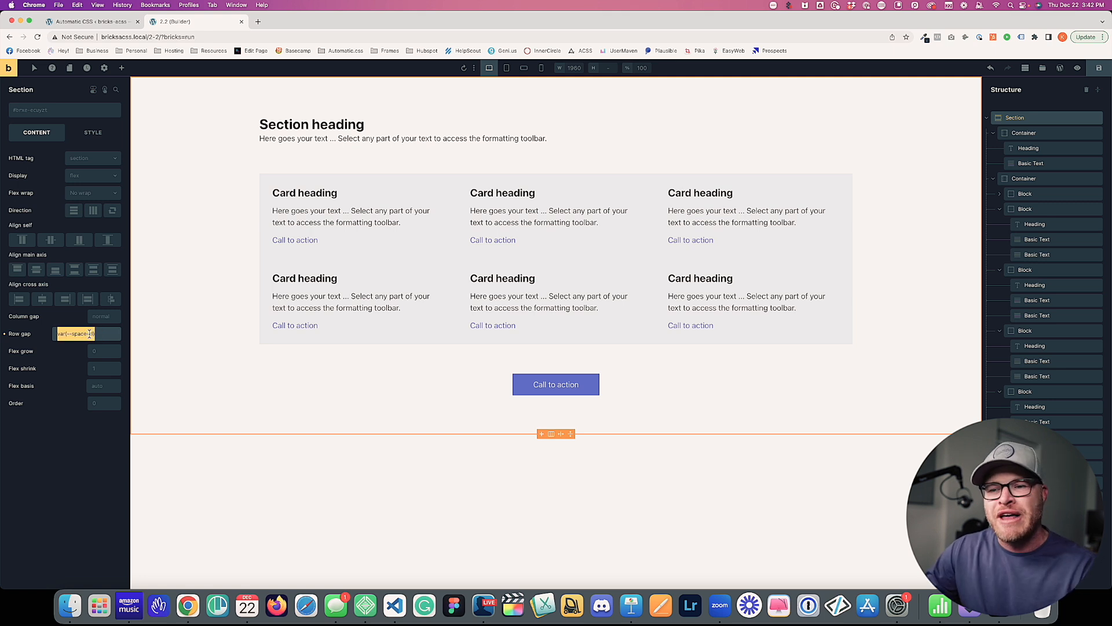
{"action": "key", "text": "BackSpace"}
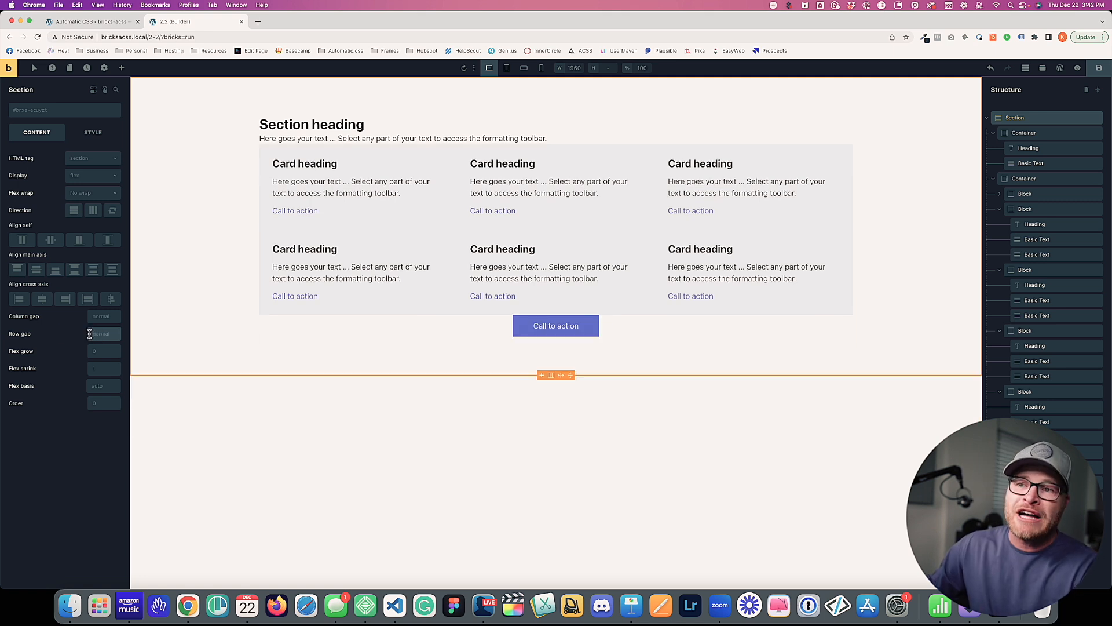
Apply the gap--xl utility class to the section.
{"action": "left_click", "coordinate": [75, 115]}
{"action": "type", "text": "gap--xl"}
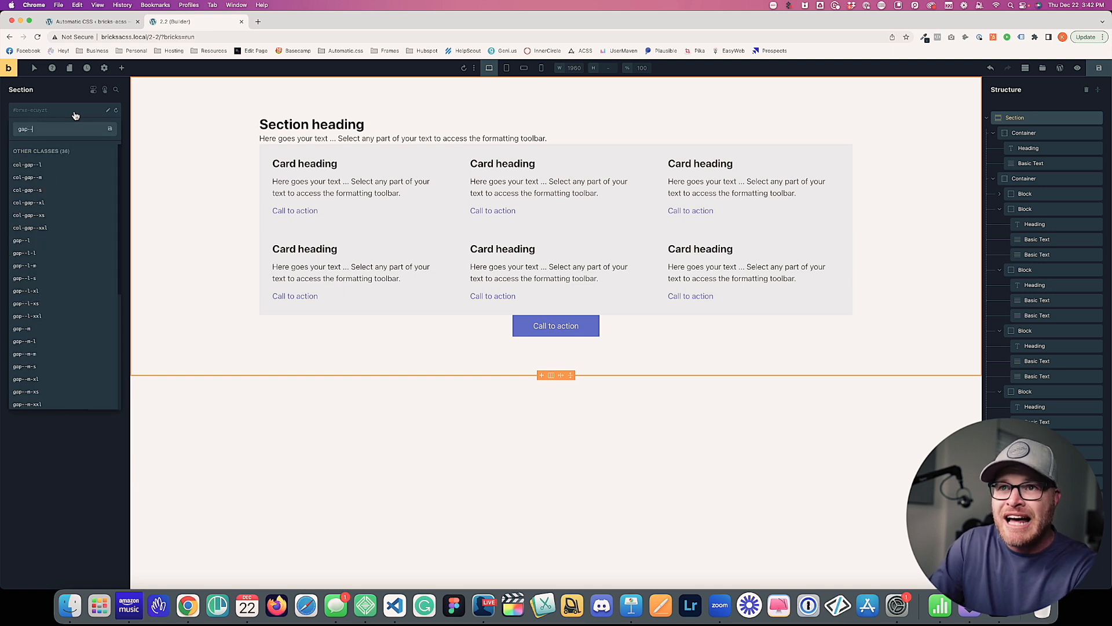
{"action": "key", "text": "Return"}
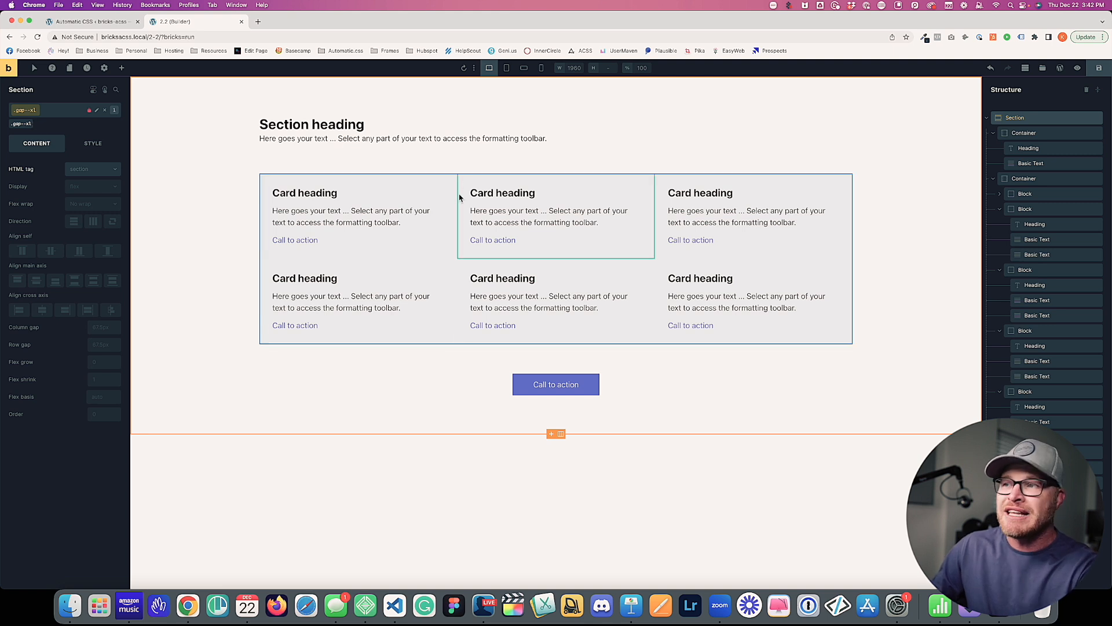
Apply the gap--m utility class to the container that holds the card grid.
{"action": "left_click", "coordinate": [377, 240]}
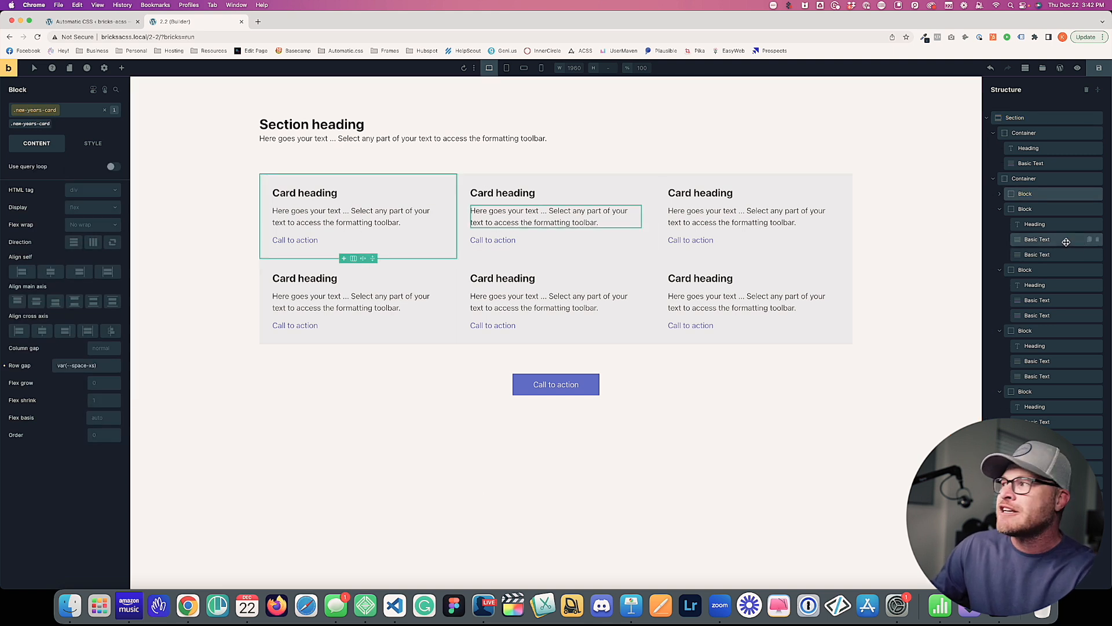
{"action": "left_click", "coordinate": [1024, 180]}
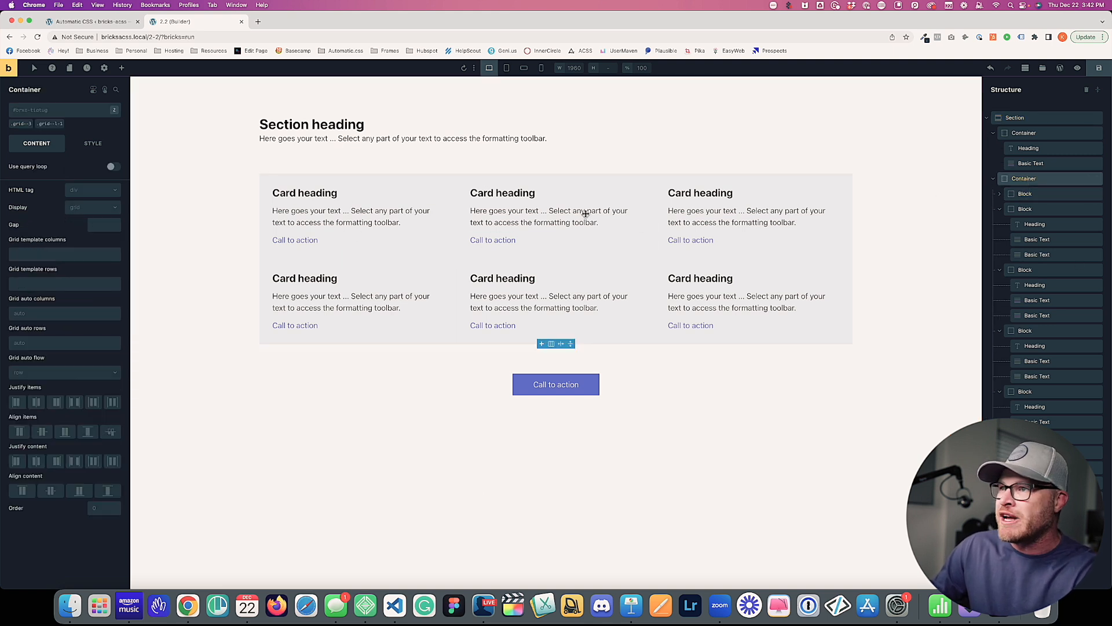
{"action": "left_click", "coordinate": [68, 110]}
{"action": "type", "text": "gap--m"}
{"action": "key", "text": "Return"}
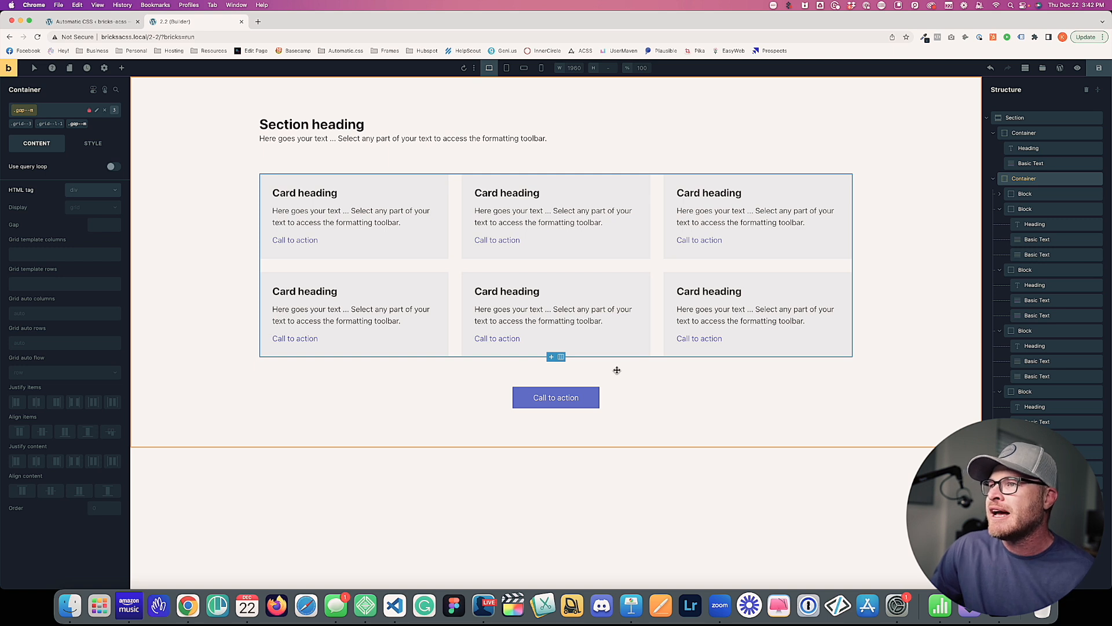
Apply the gap--s utility class to the container with the section heading and intro text.
{"action": "left_click", "coordinate": [401, 128]}
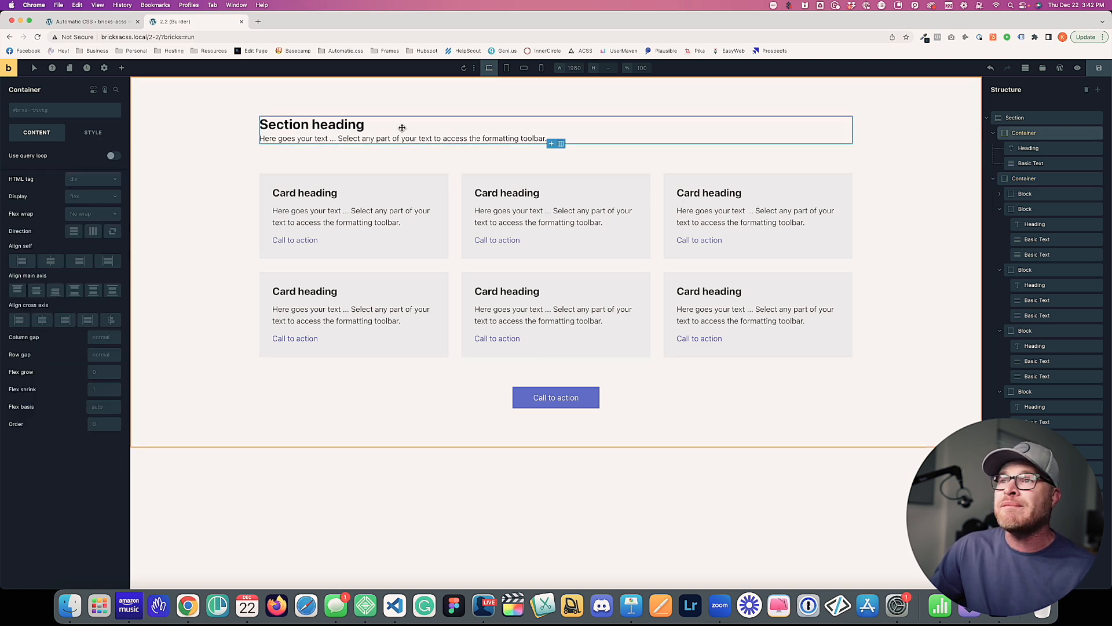
{"action": "left_click", "coordinate": [35, 119]}
{"action": "type", "text": "gap--s"}
{"action": "key", "text": "Return"}
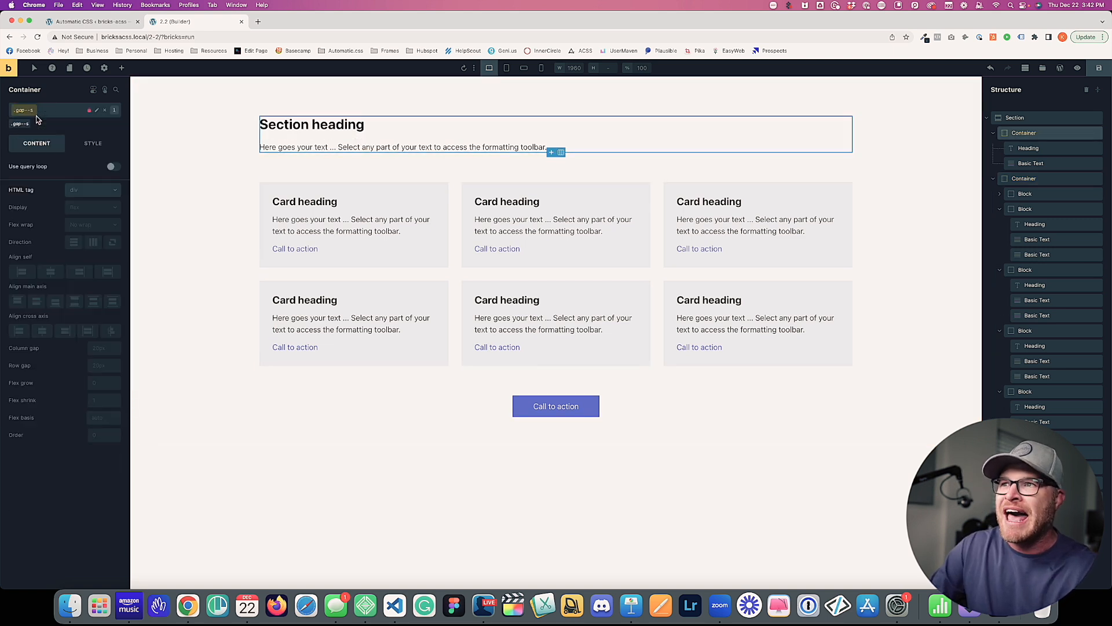
Examine which gap classes are assigned to the section, the card grid container and the heading container.
{"action": "left_click", "coordinate": [236, 139]}
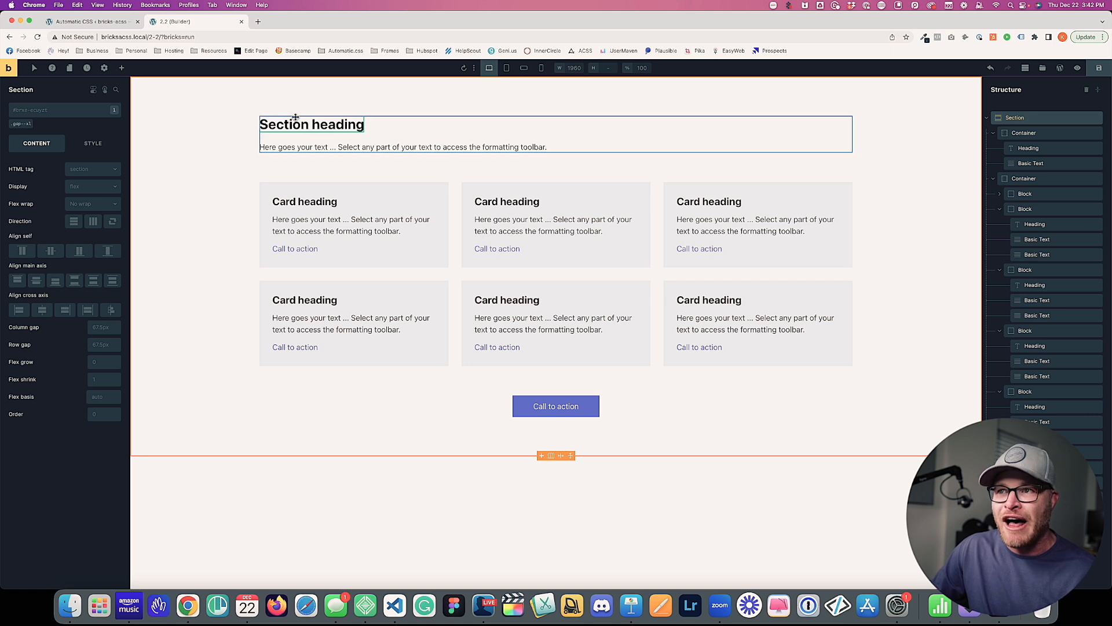
{"action": "left_click", "coordinate": [435, 275]}
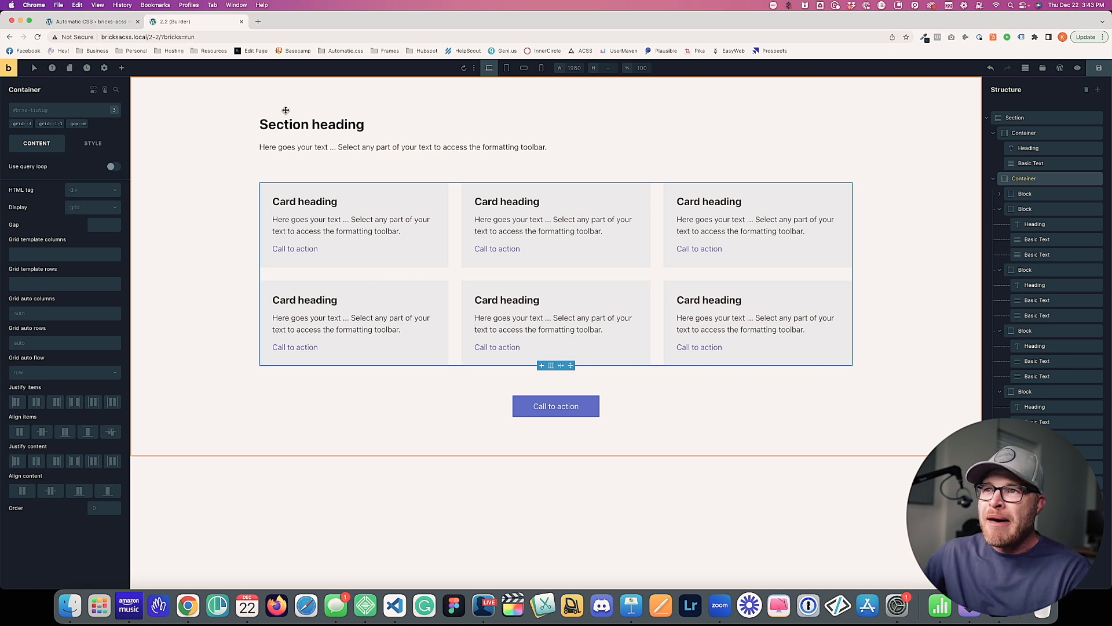
{"action": "left_click", "coordinate": [287, 159]}
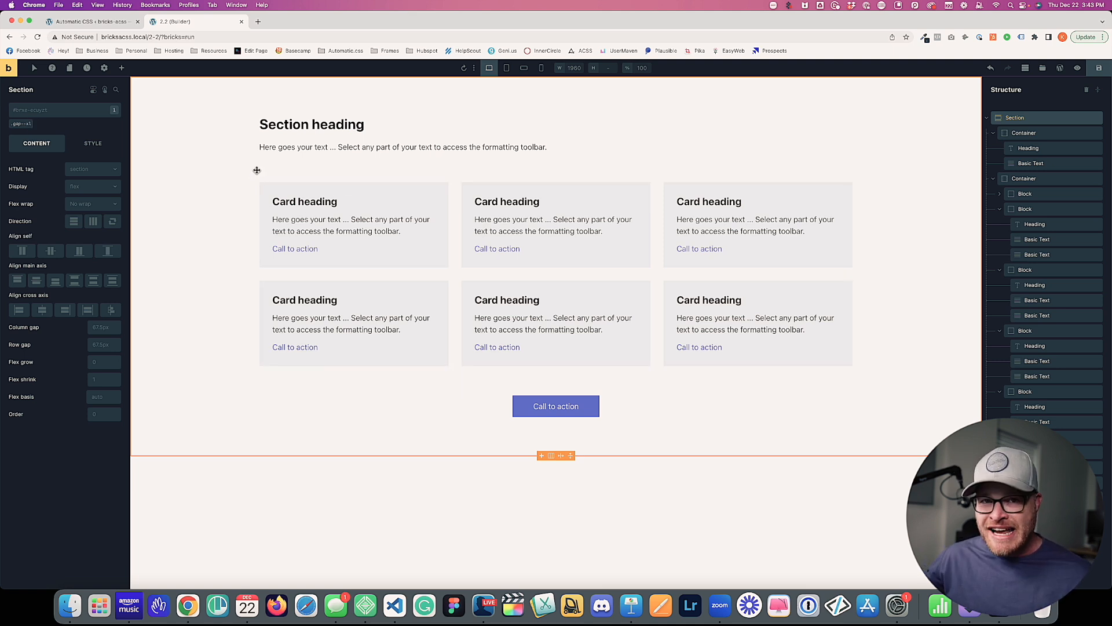
{"action": "left_click", "coordinate": [447, 271]}
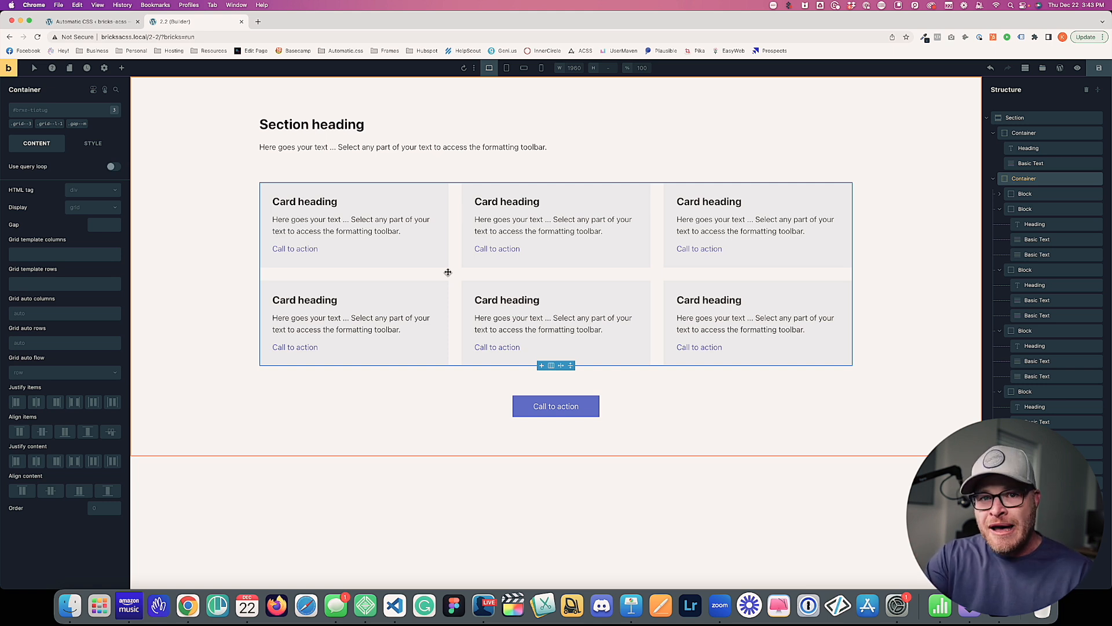
{"action": "left_click", "coordinate": [371, 136]}
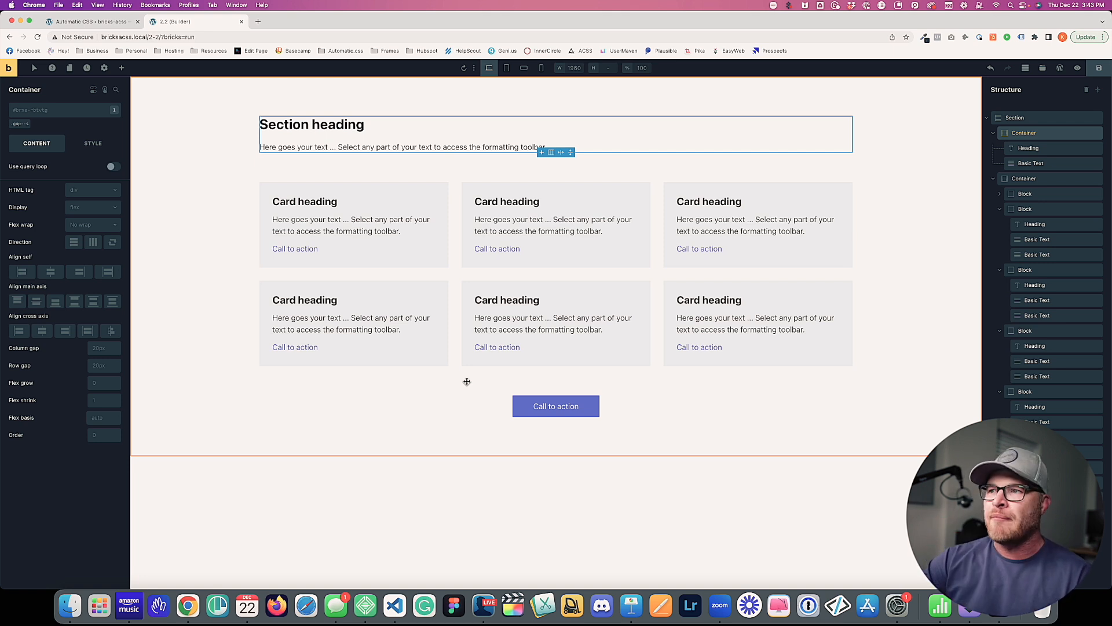
{"action": "left_click", "coordinate": [456, 285]}
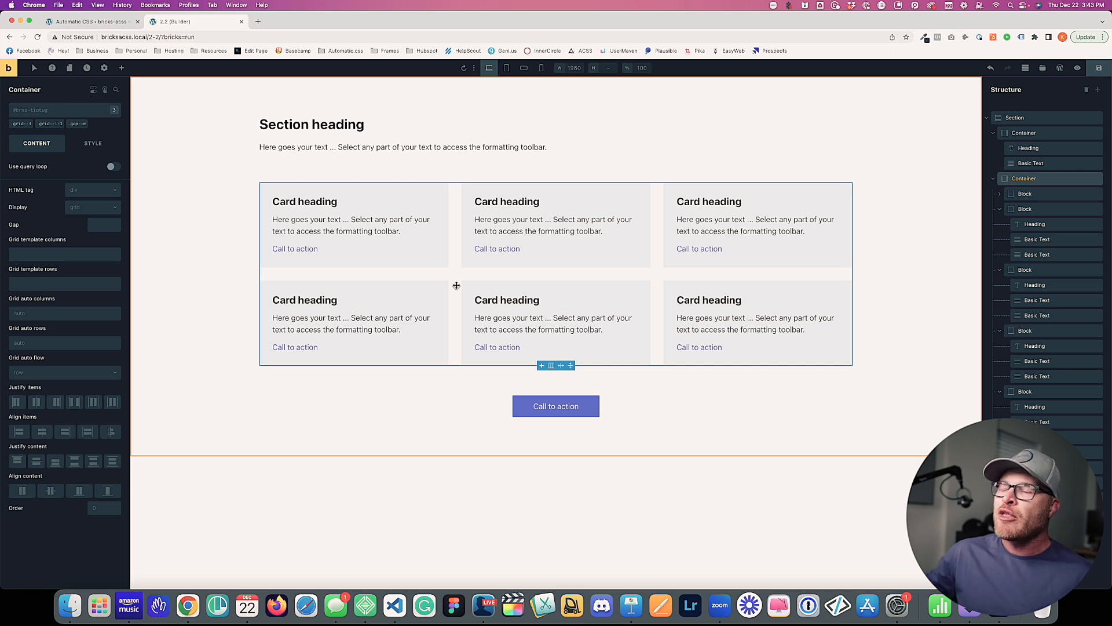
{"action": "left_click", "coordinate": [373, 136]}
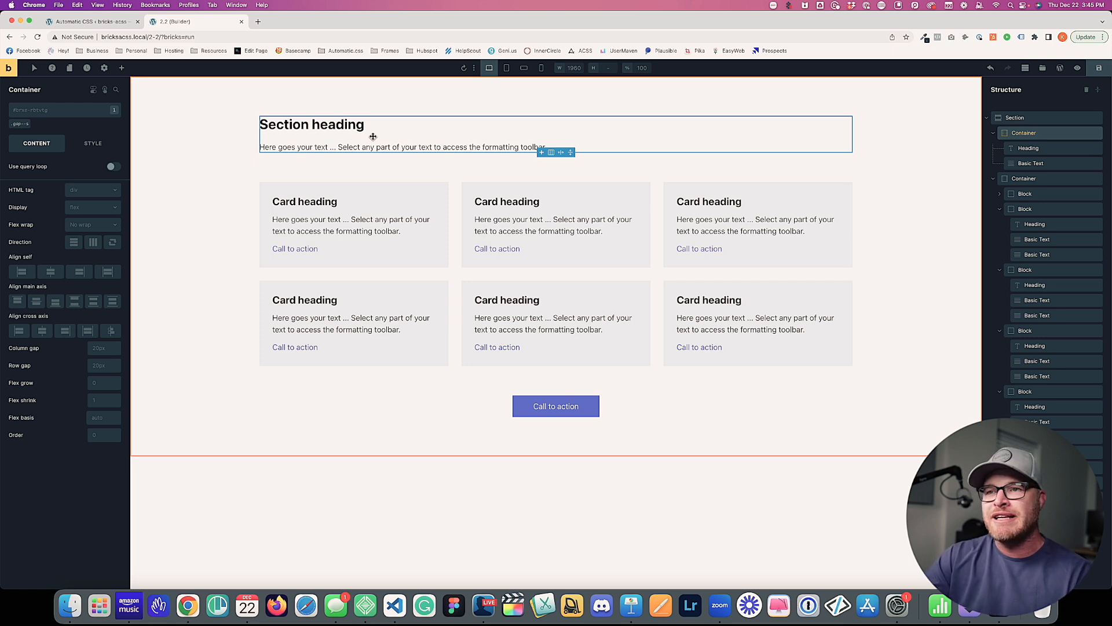
Remove the gap utility classes from the section, the heading container and the card grid container.
{"action": "left_click", "coordinate": [227, 156]}
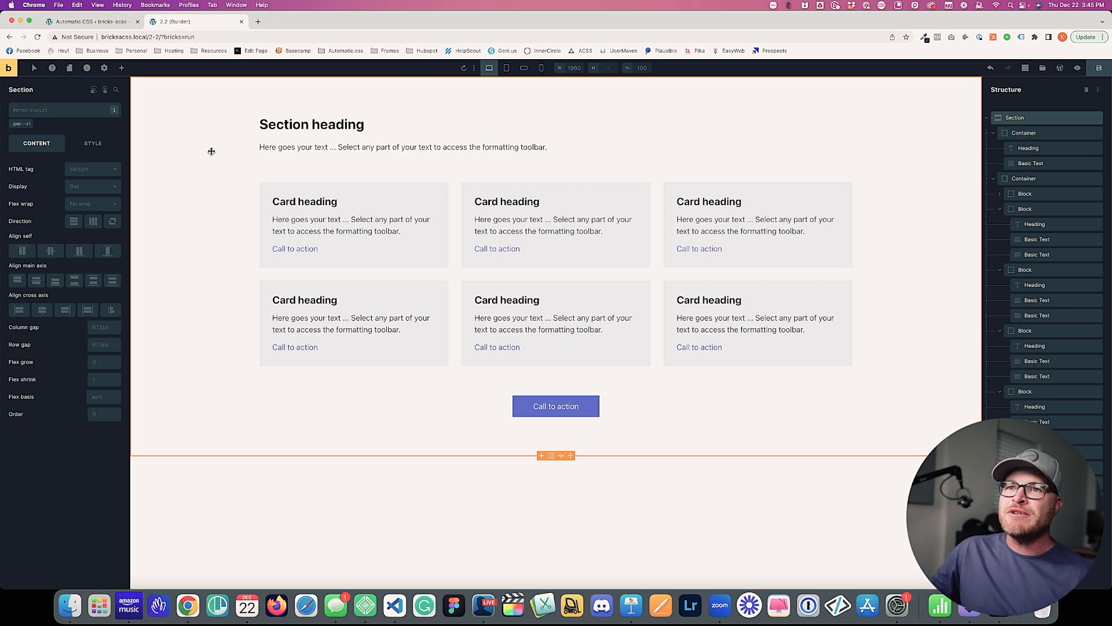
{"action": "left_click", "coordinate": [33, 119]}
{"action": "left_click", "coordinate": [356, 131]}
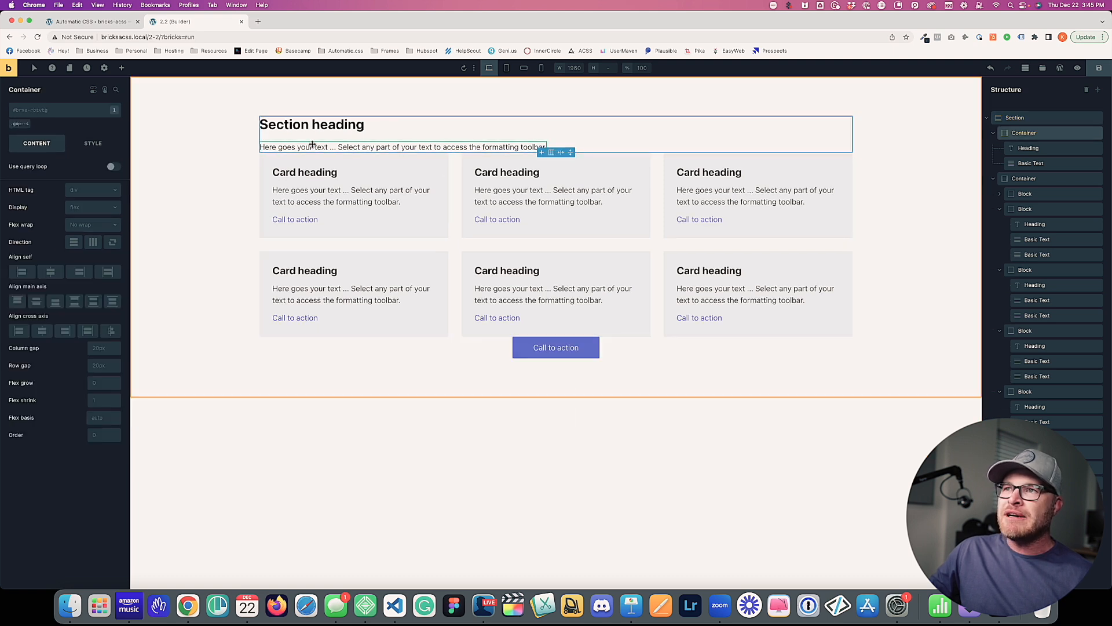
{"action": "left_click", "coordinate": [27, 123]}
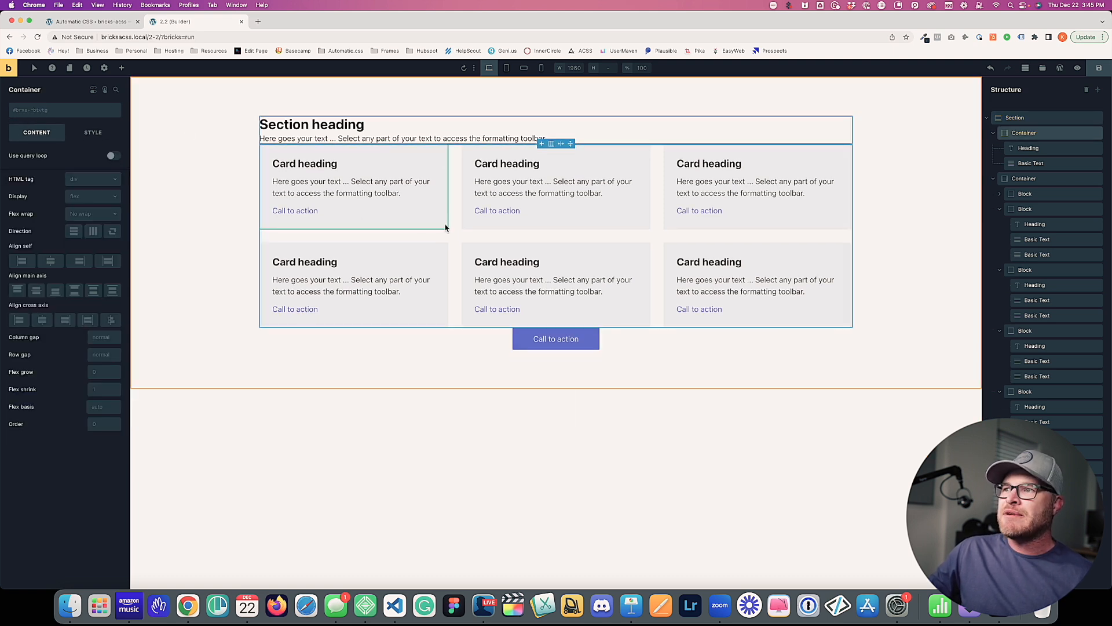
{"action": "left_click", "coordinate": [462, 238]}
{"action": "left_click", "coordinate": [88, 124]}
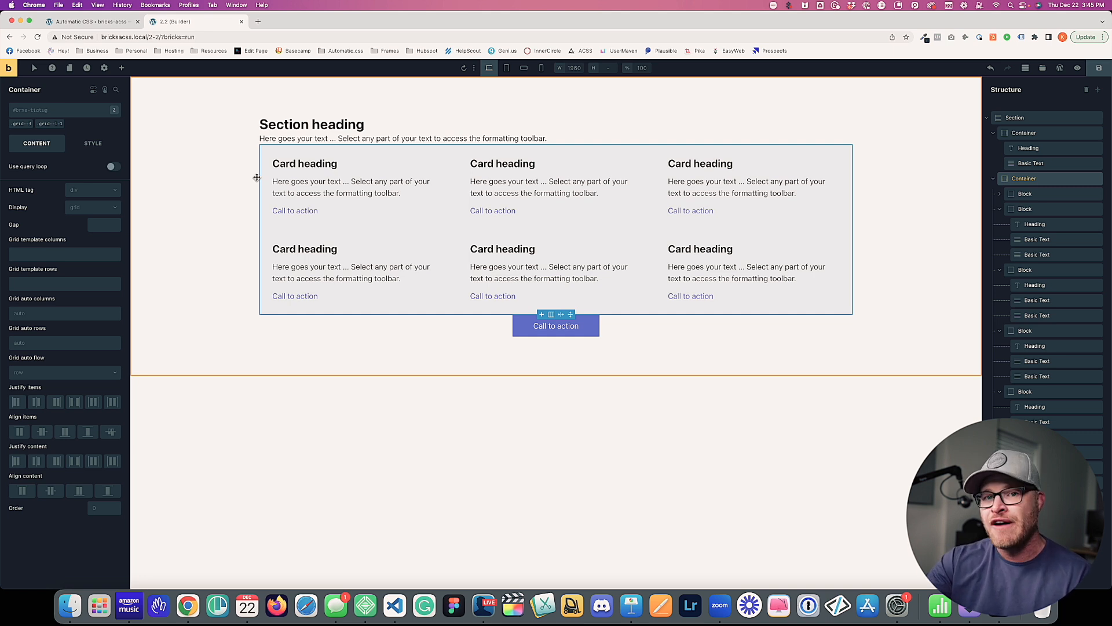
Apply the container-gap class to the section.
{"action": "left_click", "coordinate": [235, 135]}
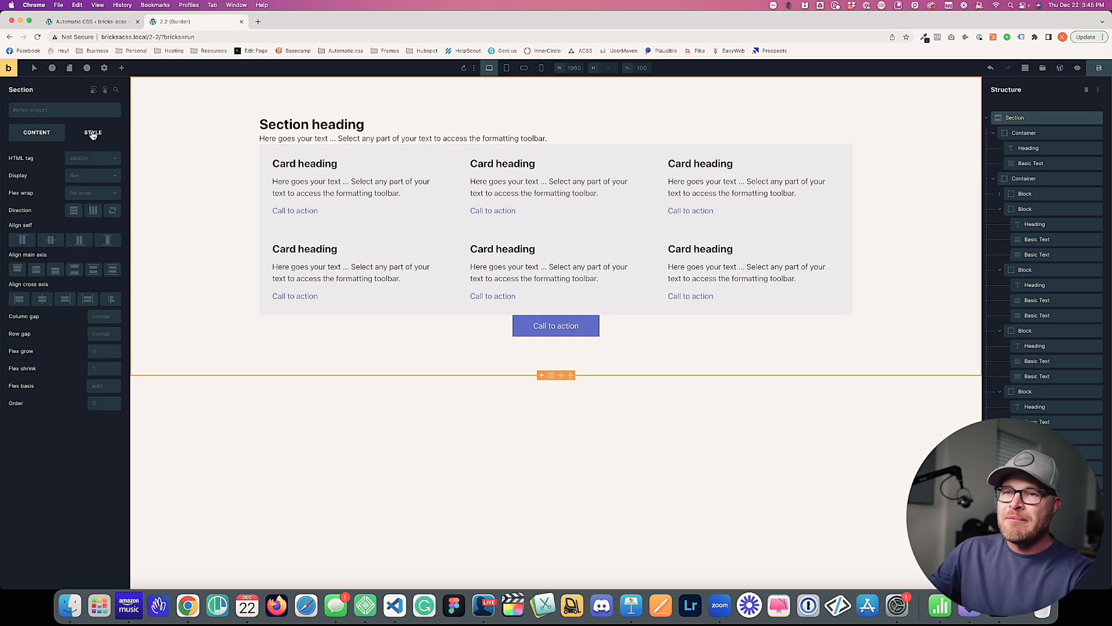
{"action": "left_click", "coordinate": [34, 113]}
{"action": "type", "text": "container-gap"}
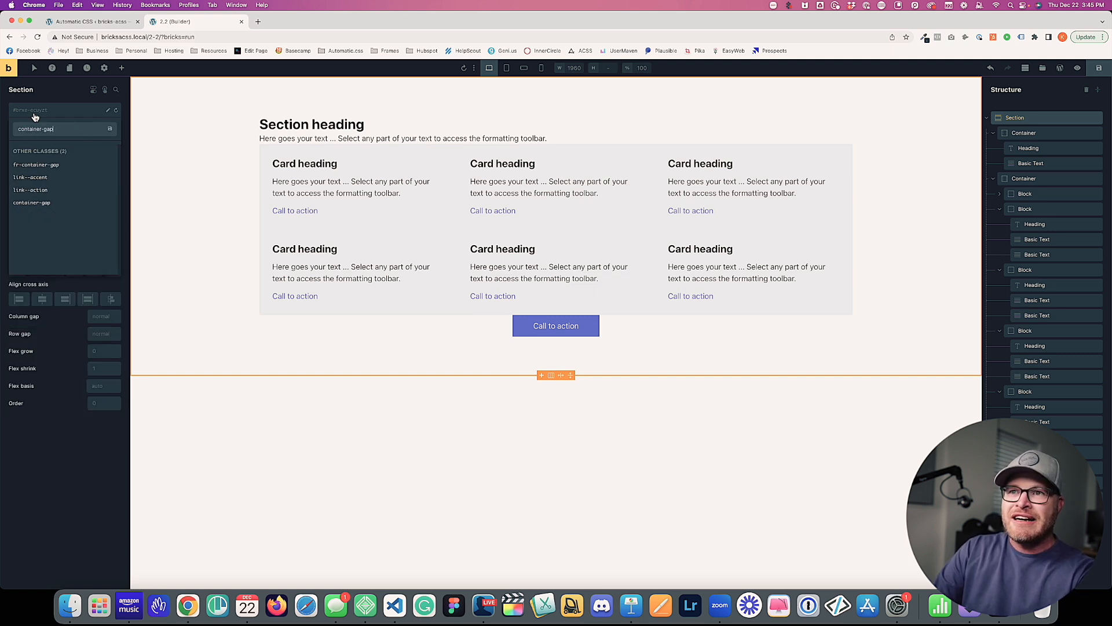
{"action": "key", "text": "Return"}
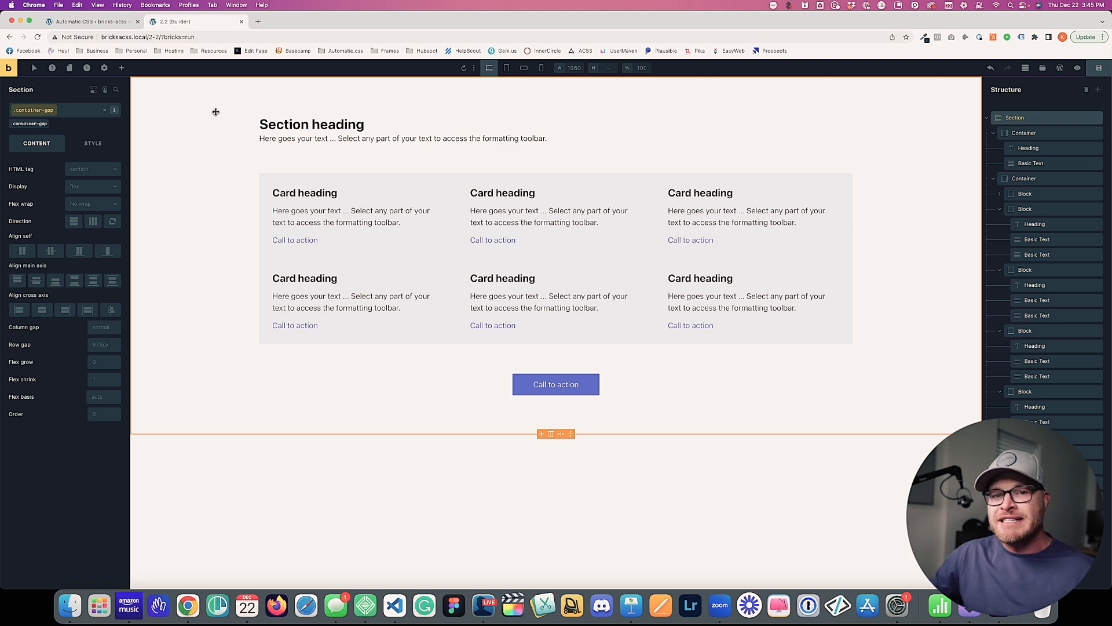
Apply the grid-gap class to the container that holds the card grid.
{"action": "left_click", "coordinate": [460, 262]}
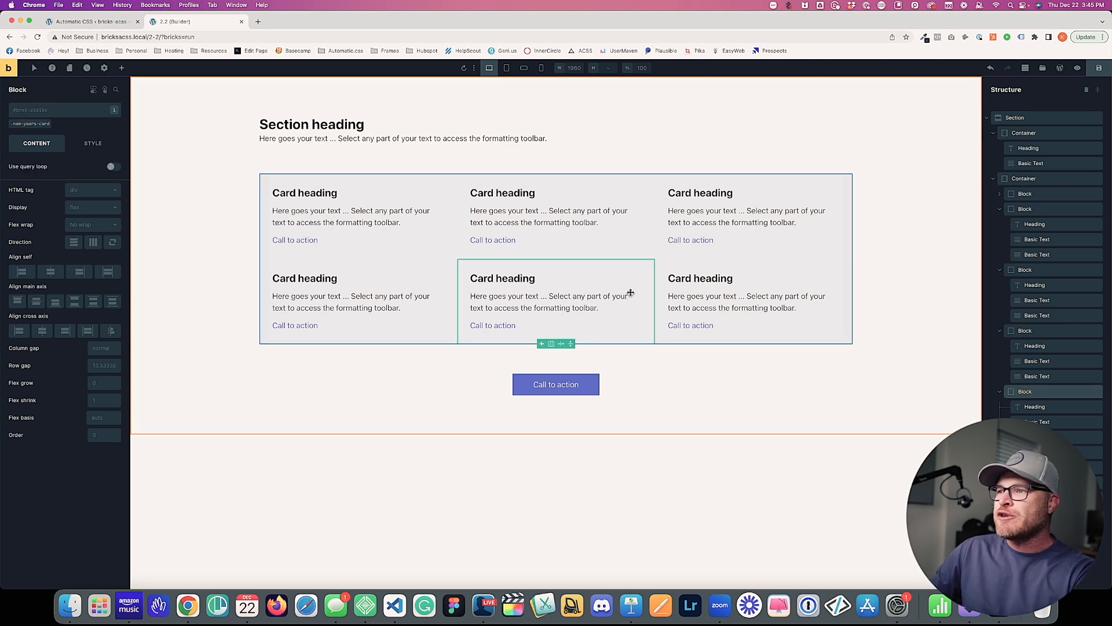
{"action": "left_click", "coordinate": [1028, 178]}
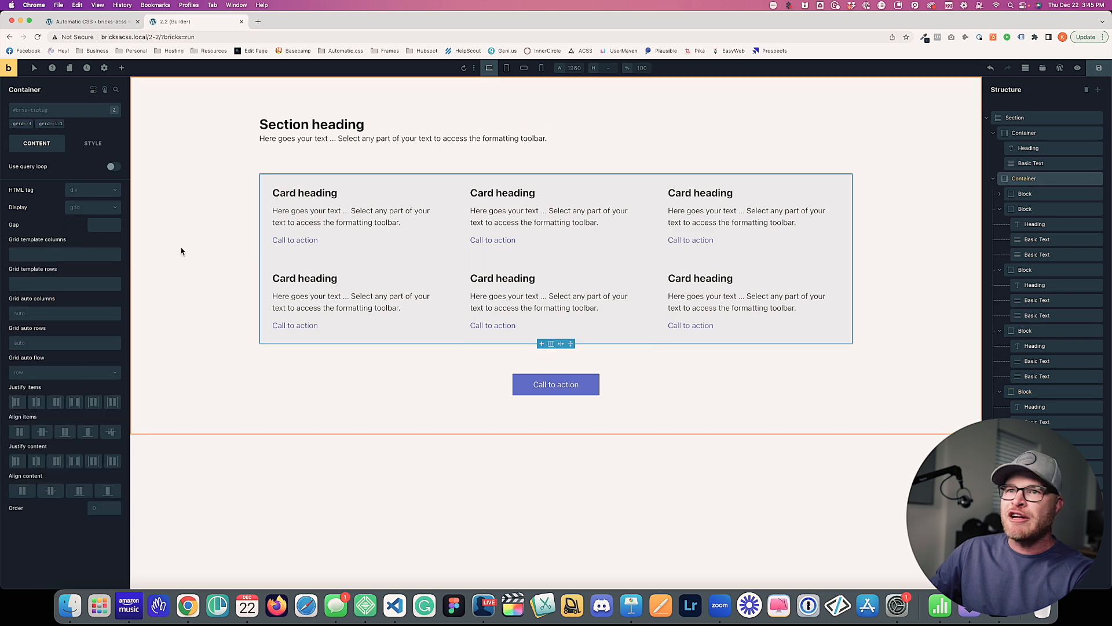
{"action": "left_click", "coordinate": [56, 112]}
{"action": "type", "text": "grid-gap"}
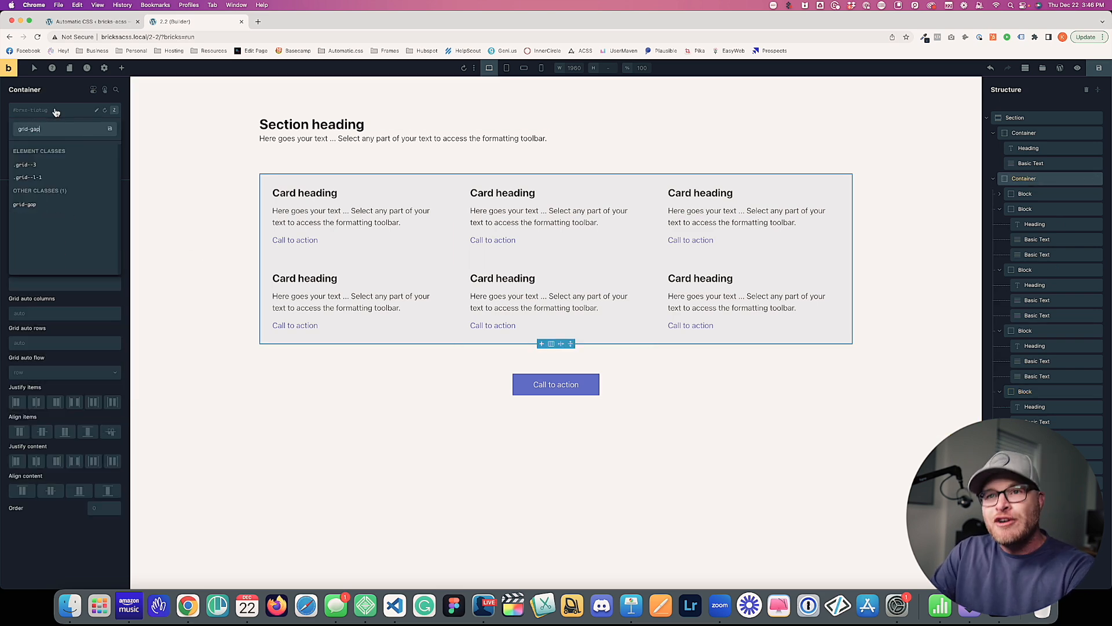
{"action": "key", "text": "Return"}
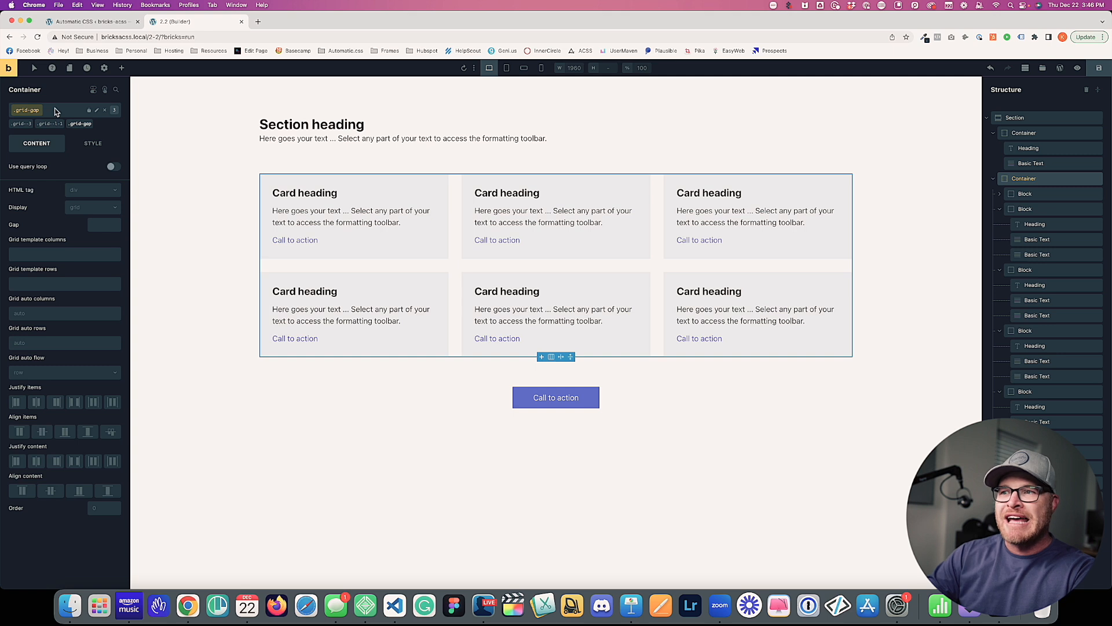
Apply the content-gap class to the container with the section heading and intro text, and reload the builder.
{"action": "left_click", "coordinate": [191, 225]}
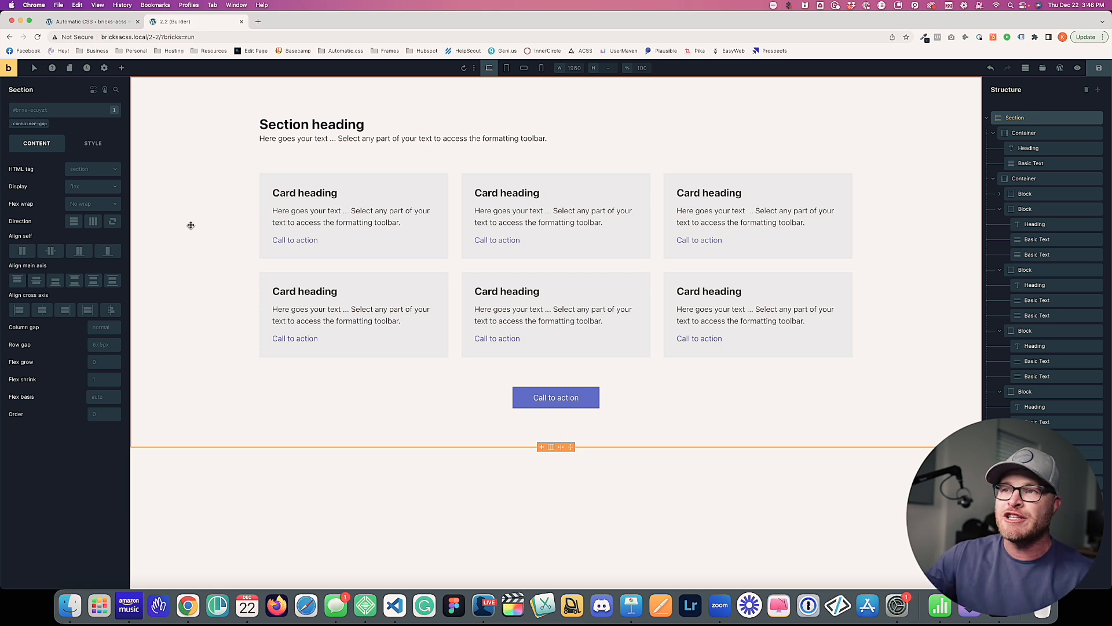
{"action": "left_click", "coordinate": [392, 127]}
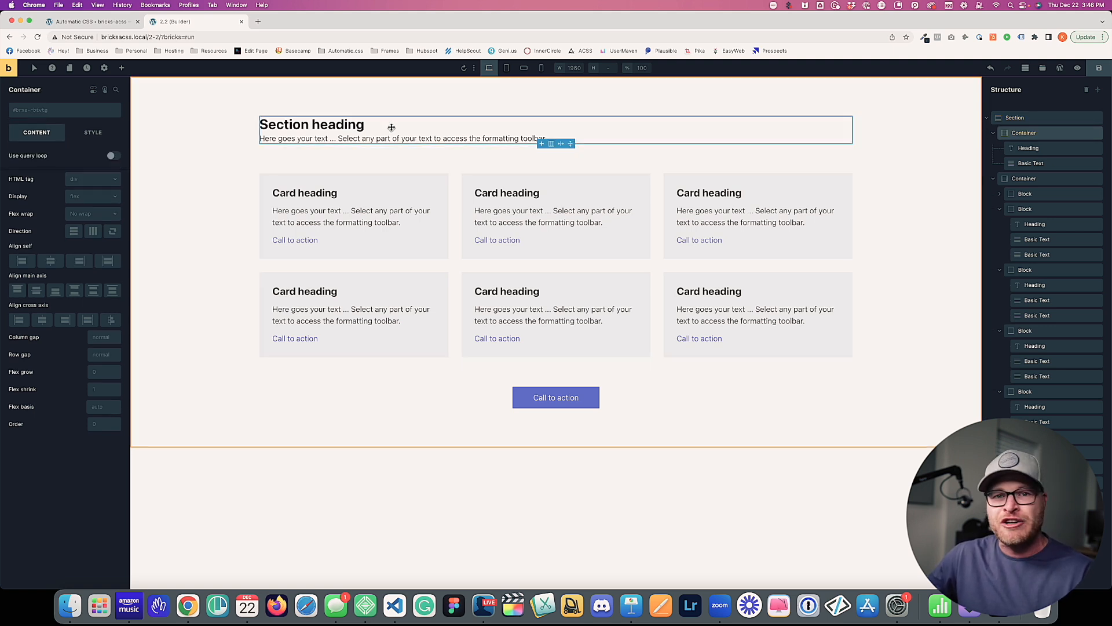
{"action": "left_click", "coordinate": [49, 111]}
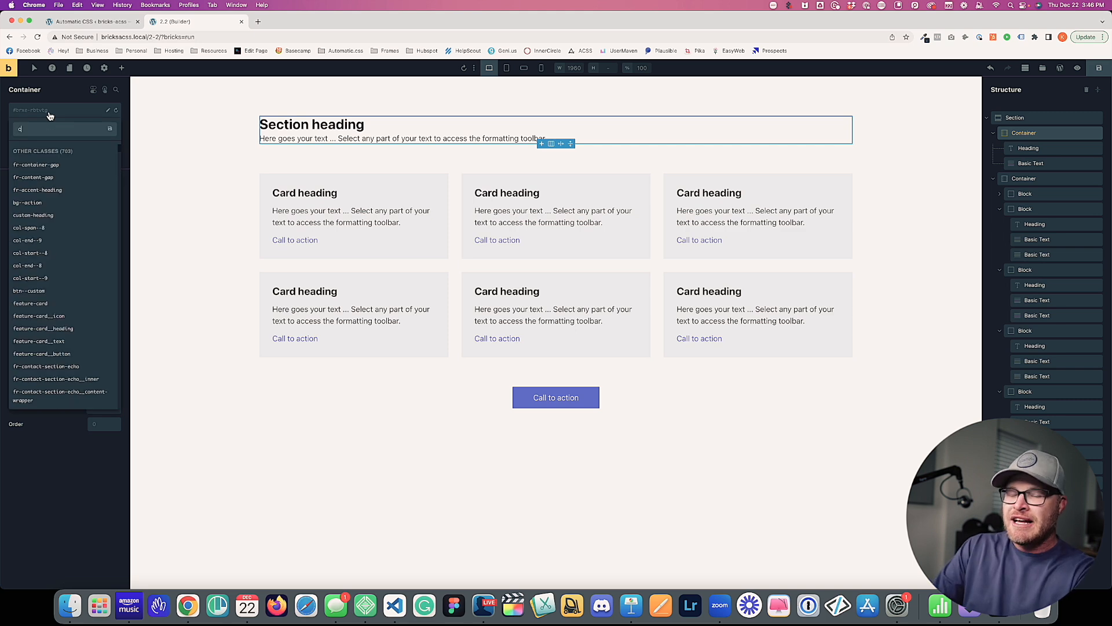
{"action": "type", "text": "content-gap"}
{"action": "key", "text": "Return"}
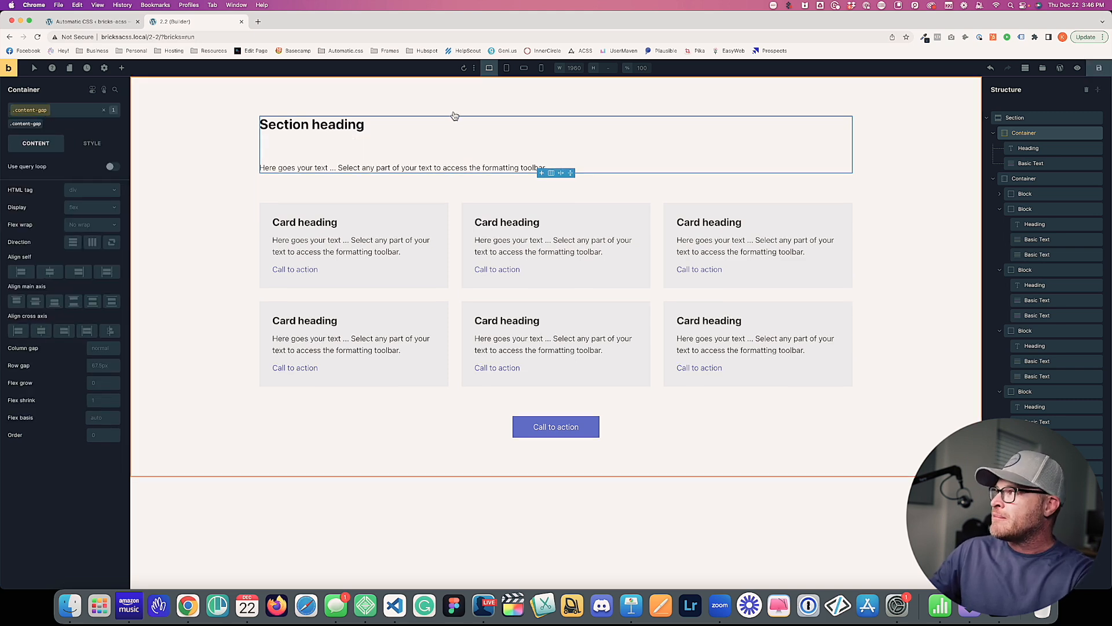
{"action": "key", "text": "super+r"}
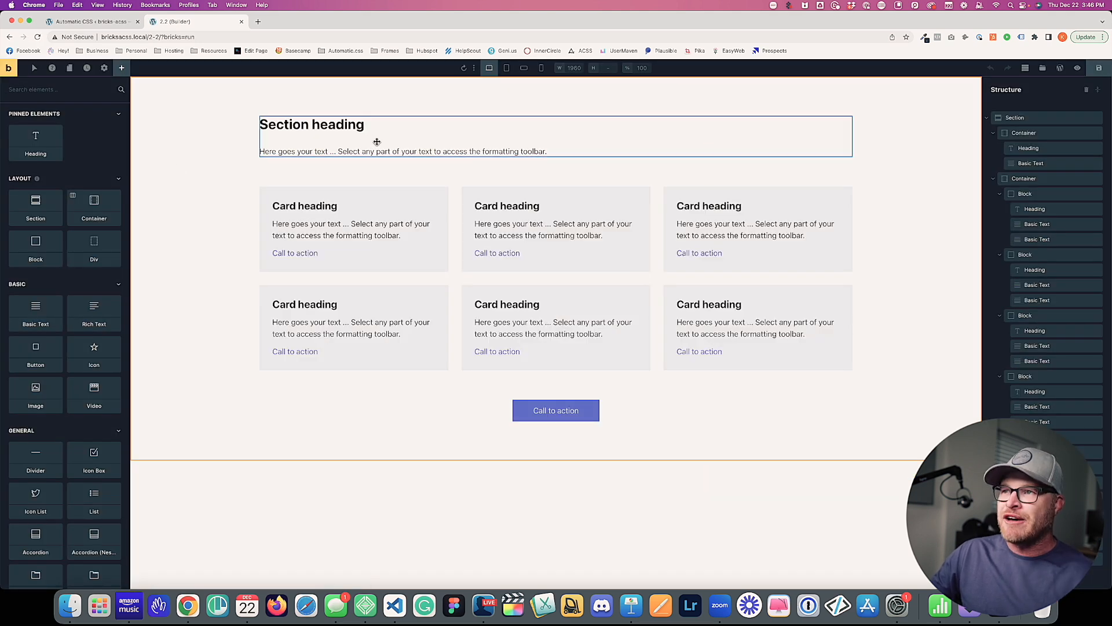
Review the contextual gap classes assigned to the section, the heading container and the card grid container.
{"action": "left_click", "coordinate": [377, 142]}
{"action": "left_click", "coordinate": [225, 152]}
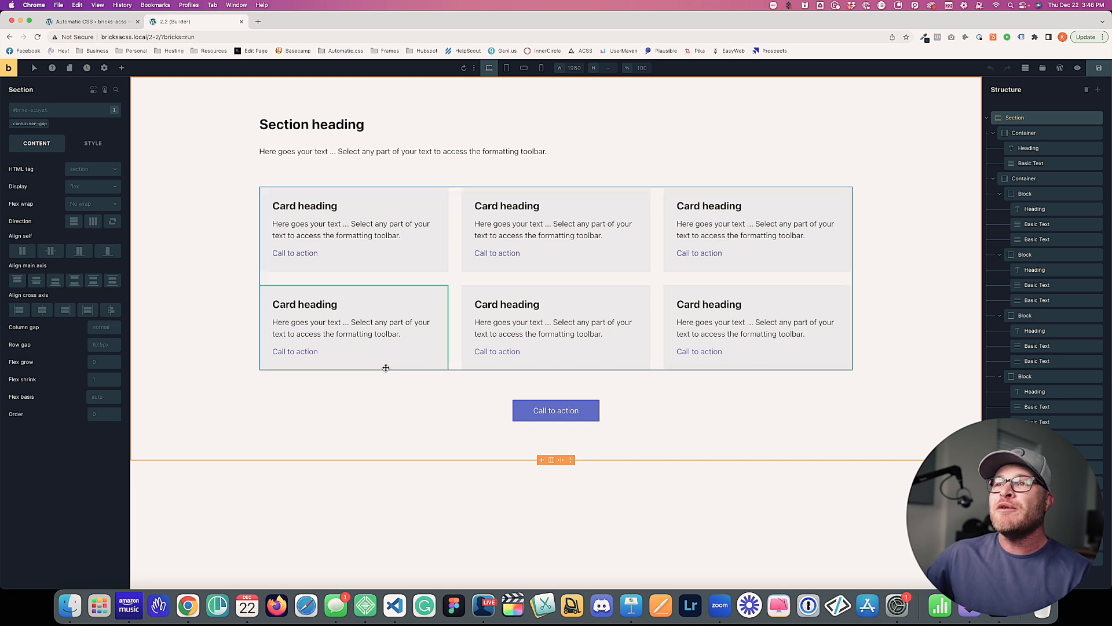
{"action": "left_click", "coordinate": [391, 141]}
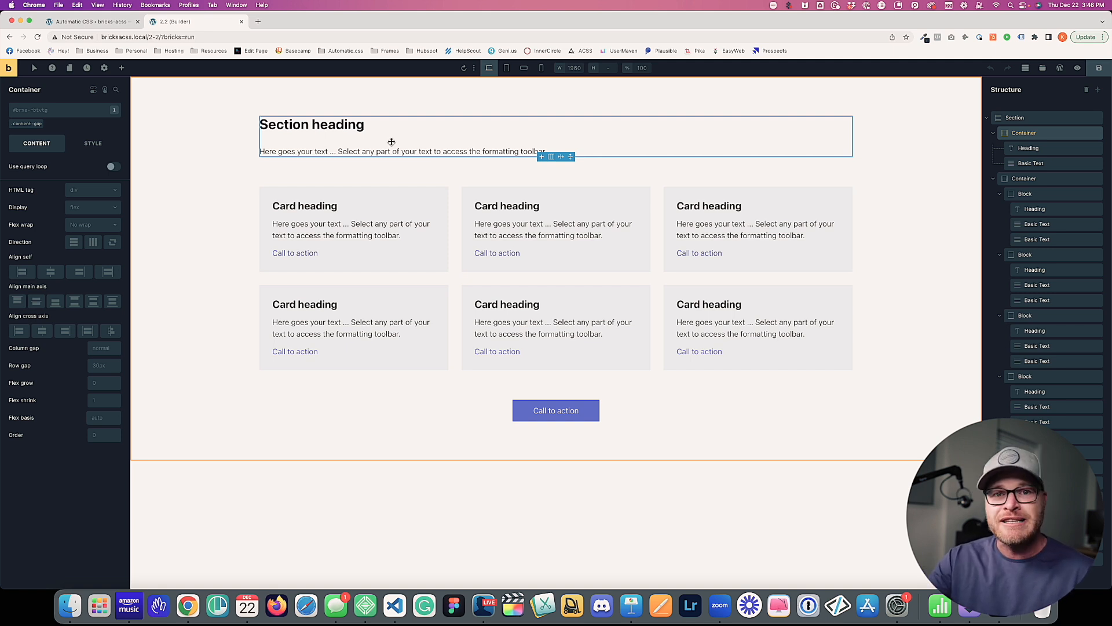
{"action": "left_click", "coordinate": [456, 287]}
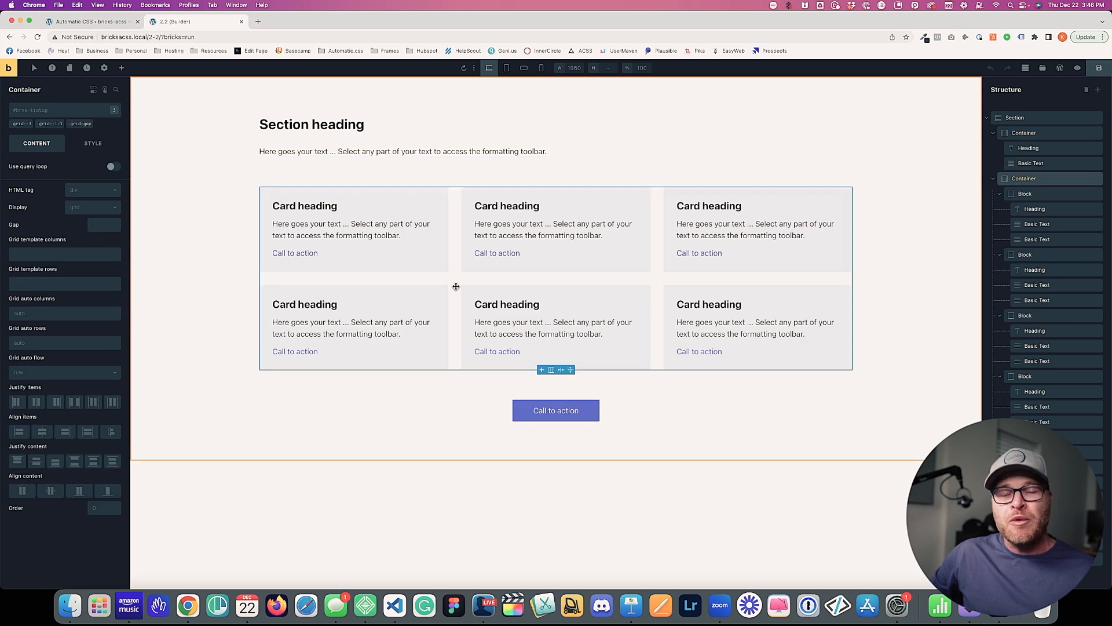
{"action": "left_click", "coordinate": [184, 239]}
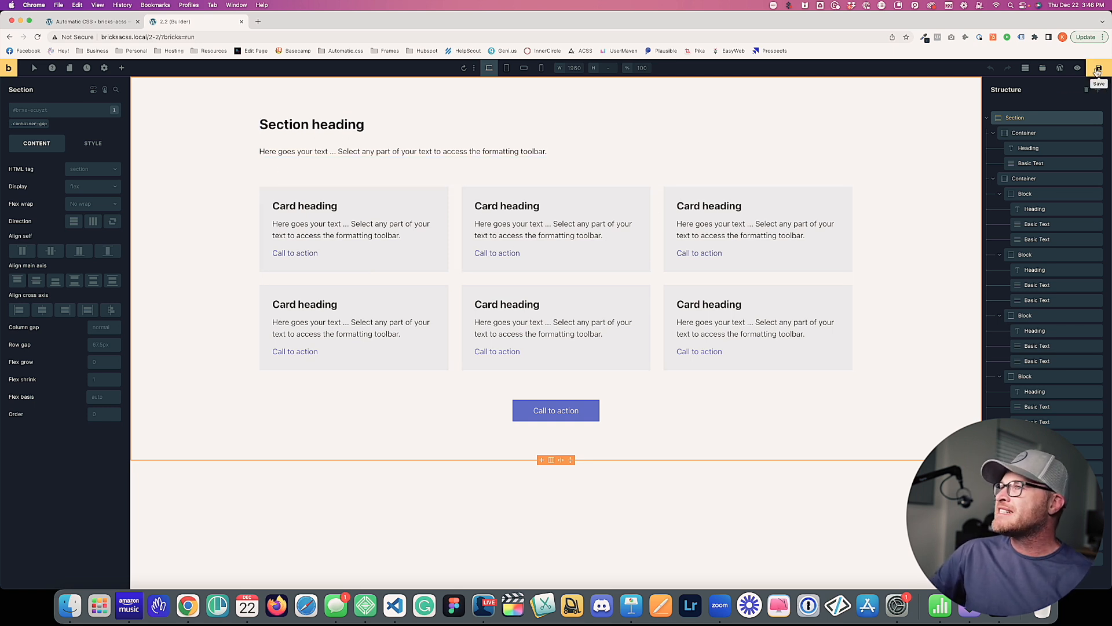
Save the page and open its front-end view in a new browser tab.
{"action": "left_click", "coordinate": [1099, 70]}
{"action": "left_click", "coordinate": [9, 70], "text": "super"}
{"action": "left_click", "coordinate": [290, 23]}
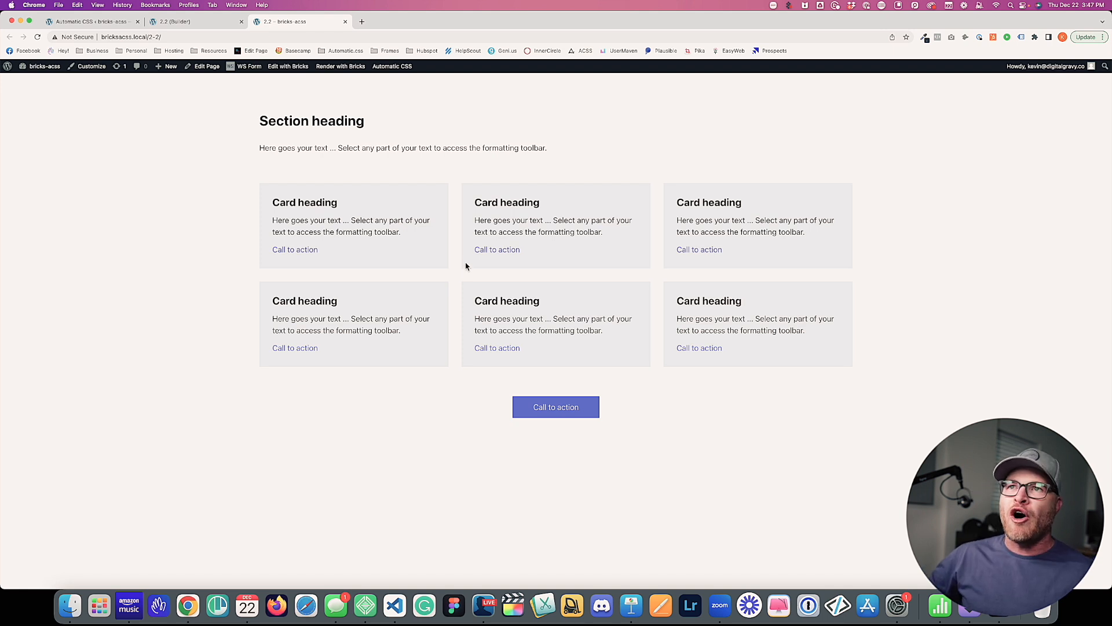
Set the Grid Gap to var(--space-xs) in the Automatic.css spacing settings, save, and check the reloaded front-end page.
{"action": "left_click", "coordinate": [104, 23]}
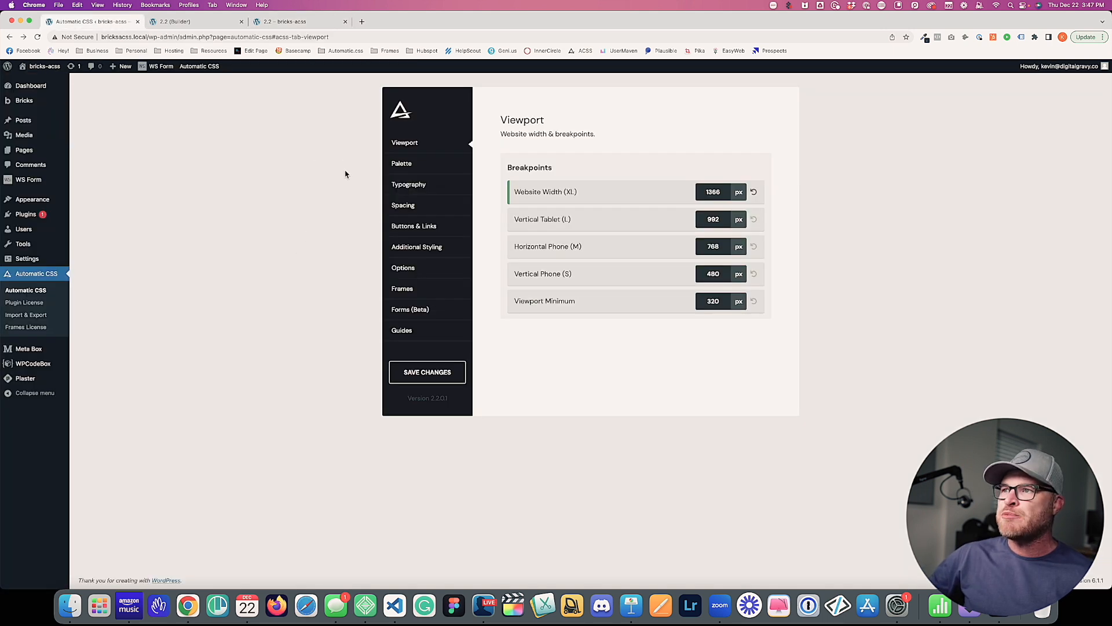
{"action": "left_click", "coordinate": [406, 205]}
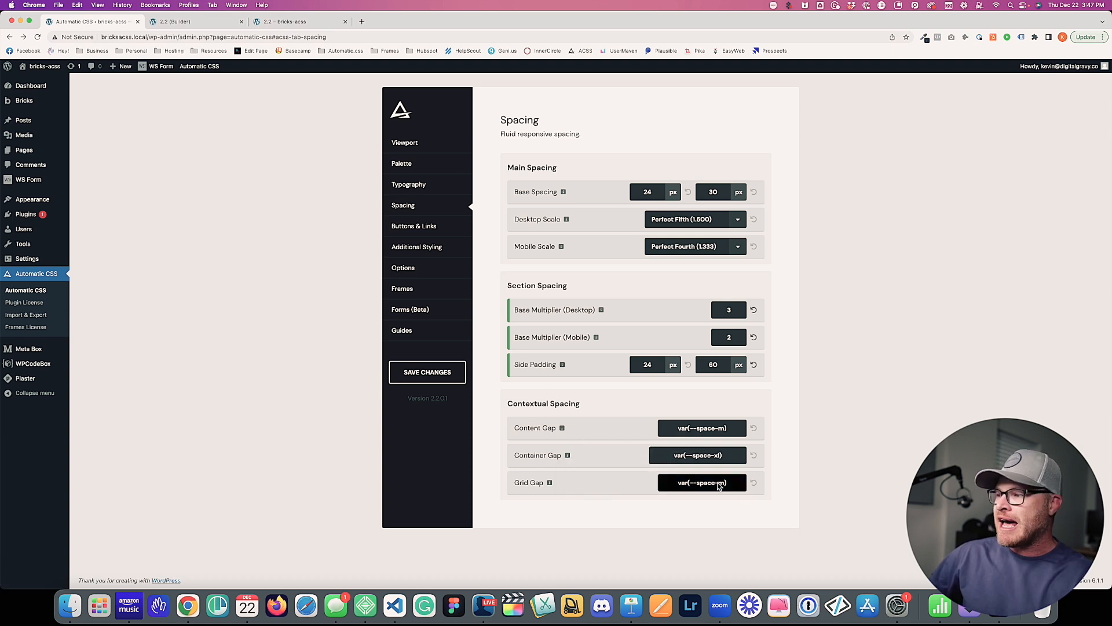
{"action": "key", "text": "BackSpace"}
{"action": "type", "text": "s"}
{"action": "key", "text": "BackSpace"}
{"action": "type", "text": "xs"}
{"action": "left_click", "coordinate": [449, 379]}
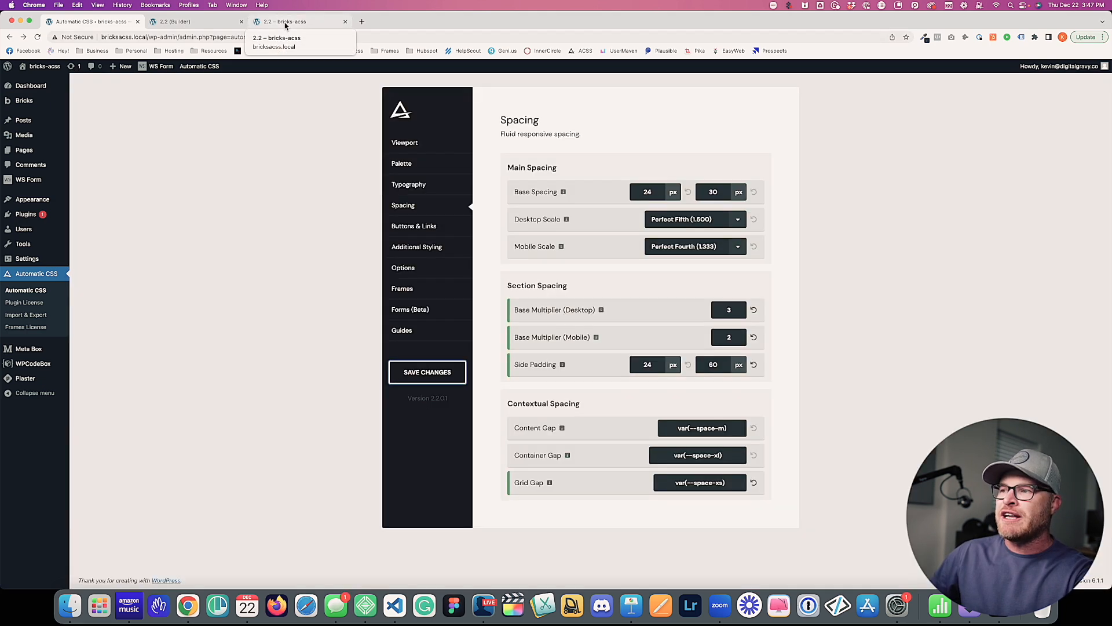
{"action": "left_click", "coordinate": [285, 23]}
{"action": "key", "text": "super+r"}
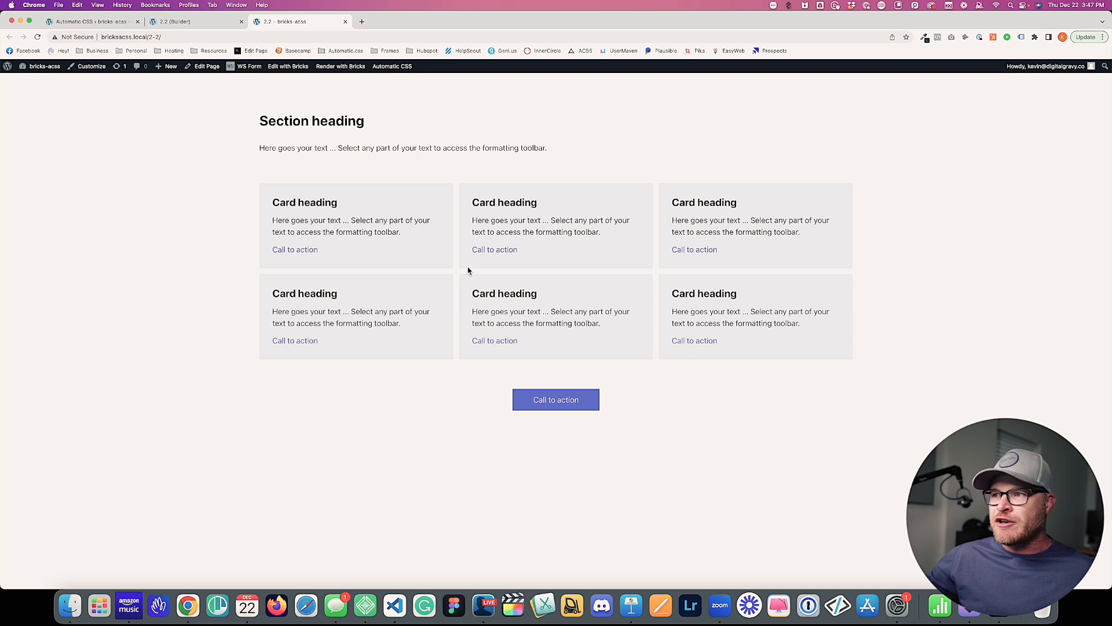
Set the Grid Gap to var(--space-xl) in the Automatic.css spacing settings, save, and check the card grid on the front end.
{"action": "left_click", "coordinate": [116, 22]}
{"action": "left_click", "coordinate": [732, 480]}
{"action": "key", "text": "Left"}
{"action": "key", "text": "BackSpace"}
{"action": "type", "text": "l"}
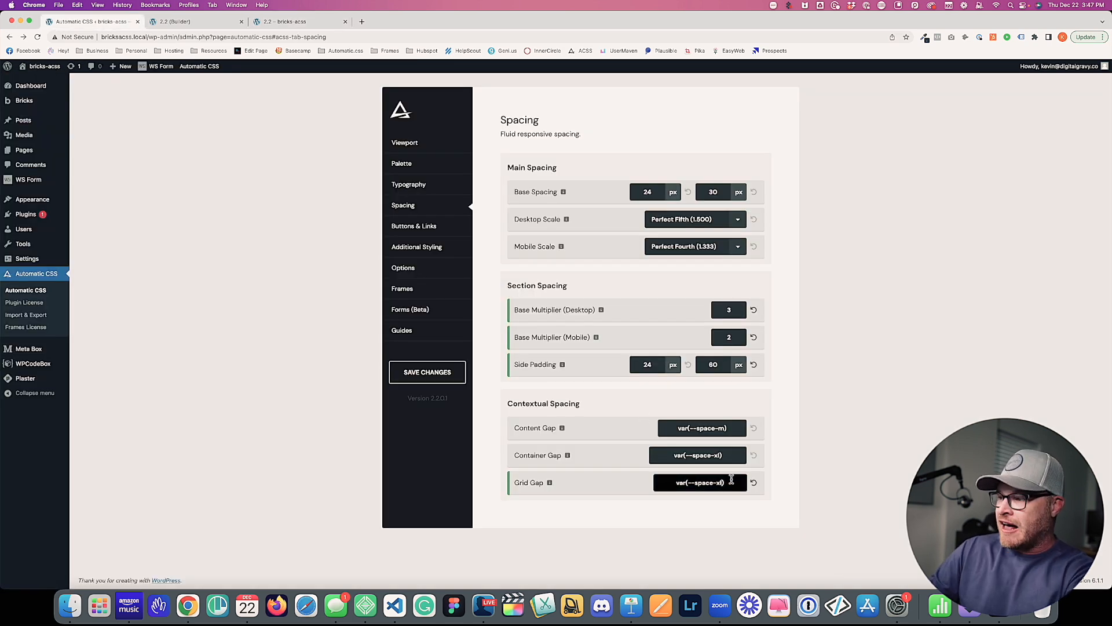
{"action": "left_click", "coordinate": [446, 370]}
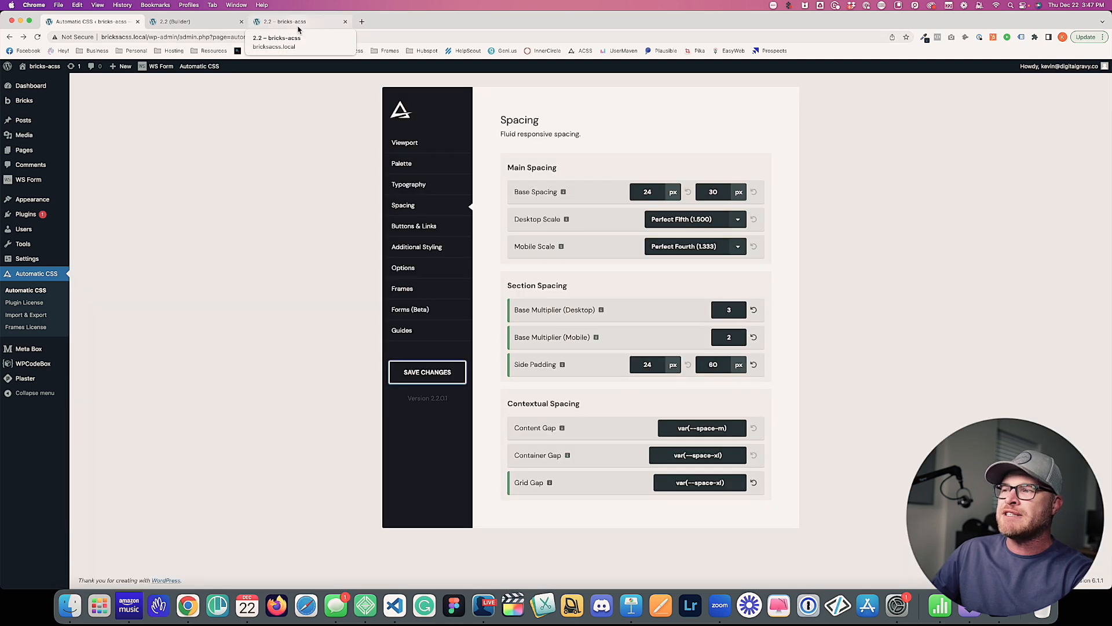
{"action": "left_click", "coordinate": [292, 22]}
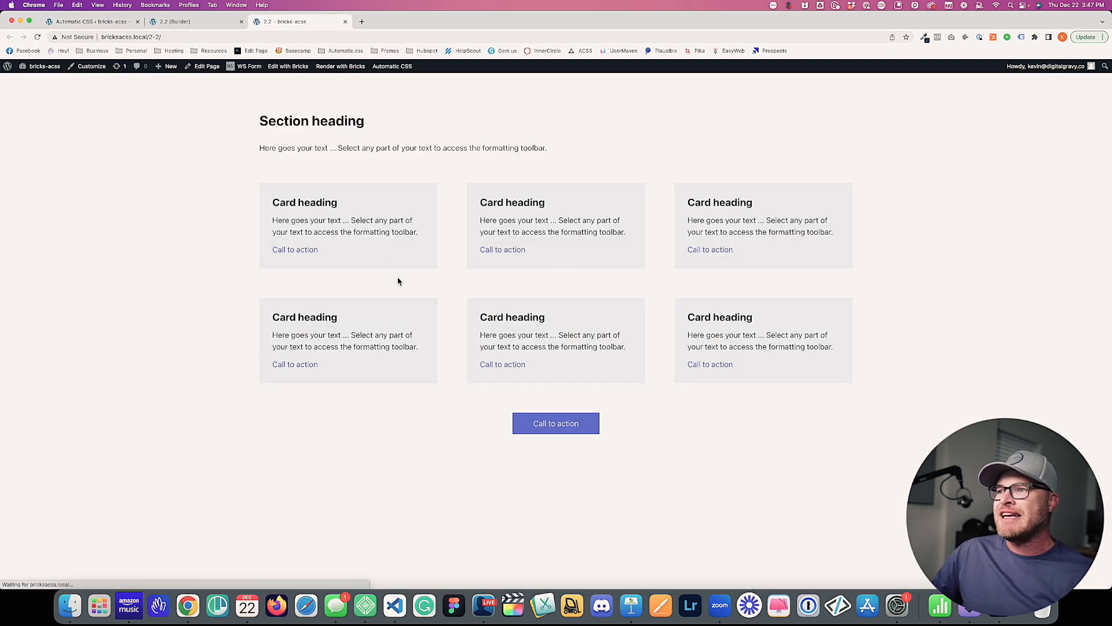
Set the Container Gap to var(--space-xxl) in the Automatic.css spacing settings, save, and check the reloaded front-end page.
{"action": "left_click", "coordinate": [181, 22]}
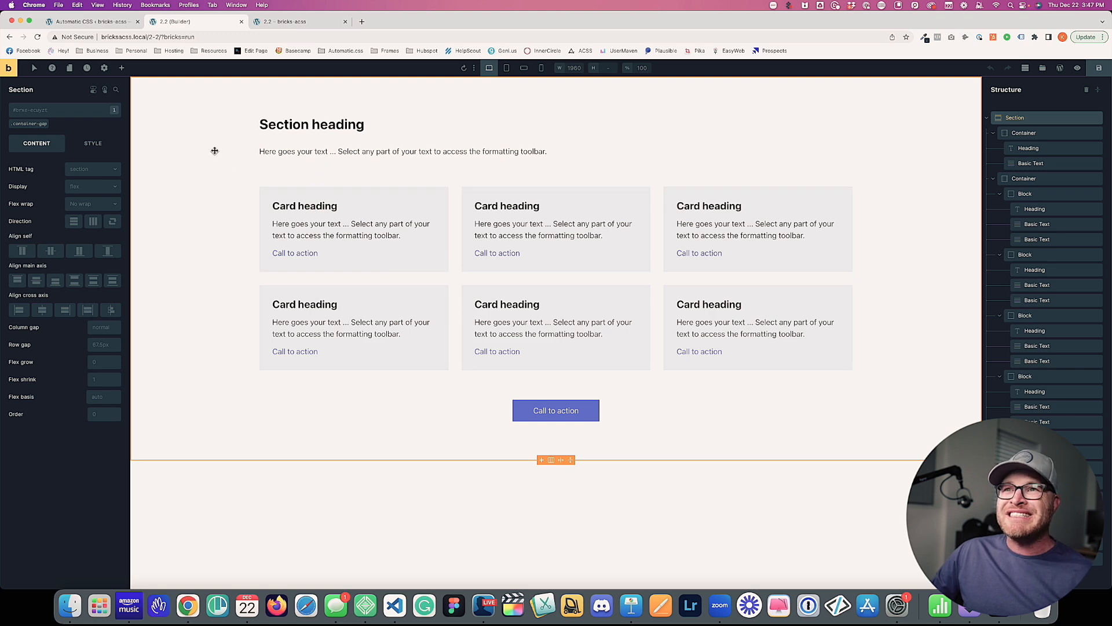
{"action": "left_click", "coordinate": [100, 25]}
{"action": "left_click", "coordinate": [714, 454]}
{"action": "type", "text": "xxl)"}
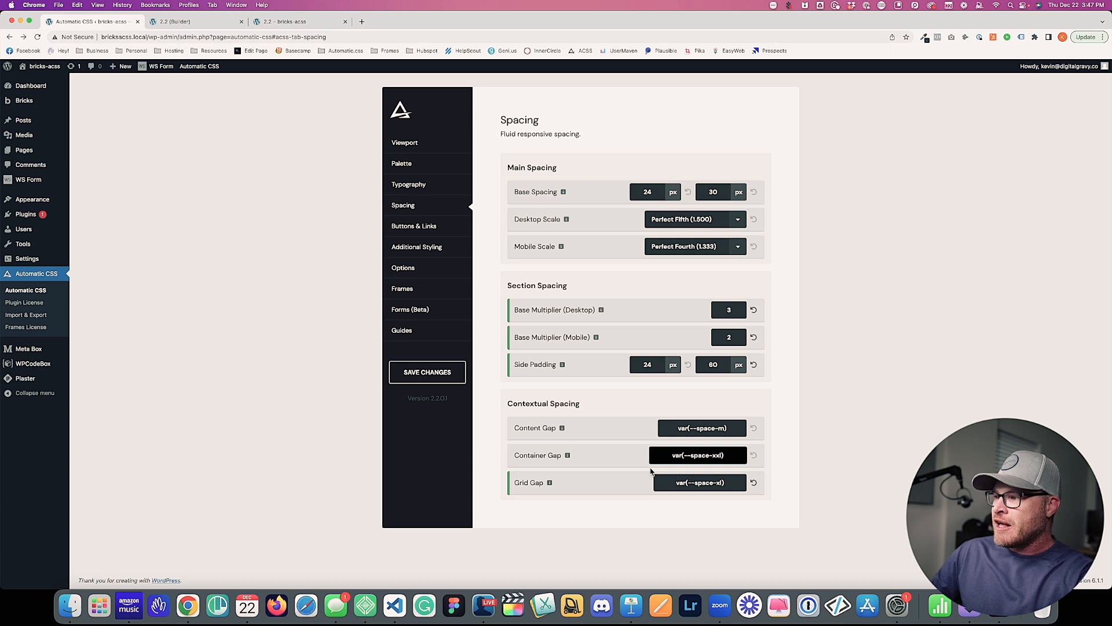
{"action": "left_click", "coordinate": [415, 374]}
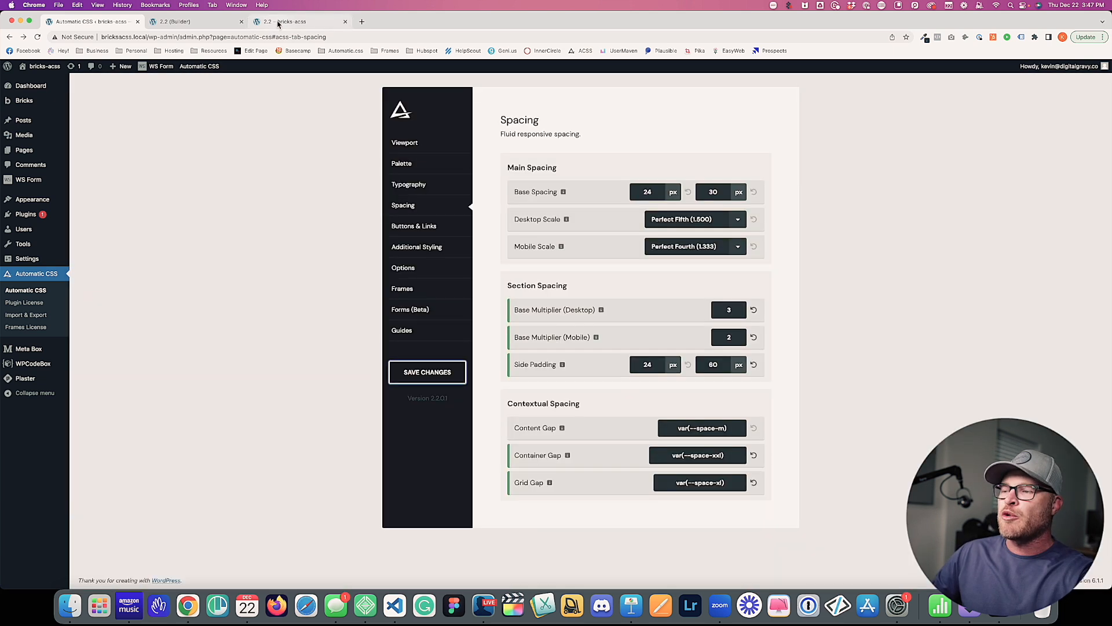
{"action": "left_click", "coordinate": [278, 23]}
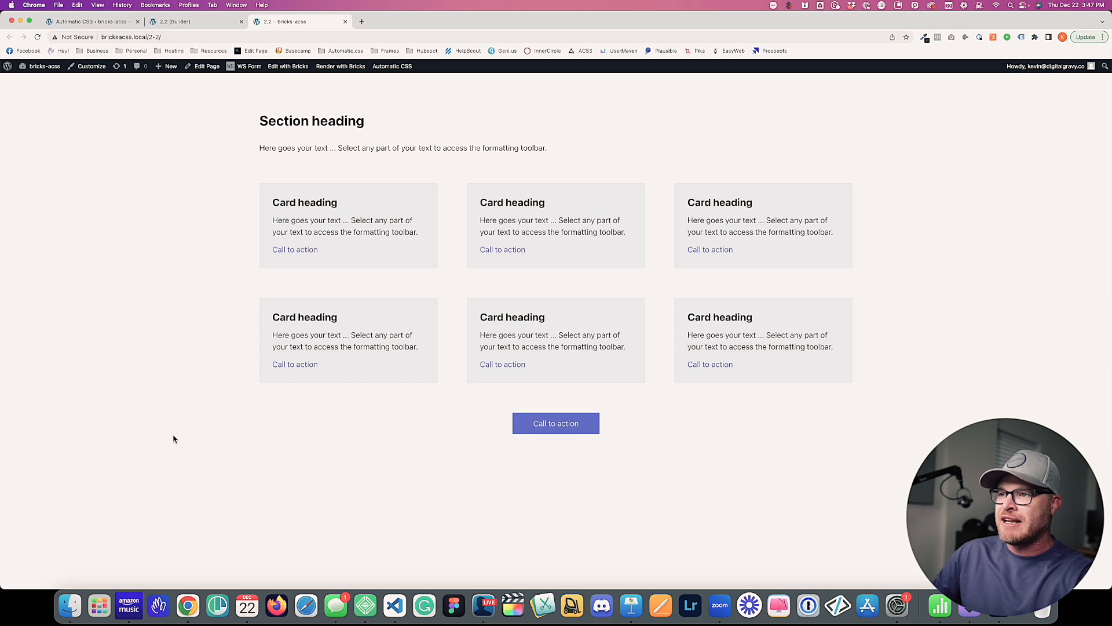
{"action": "key", "text": "super+r"}
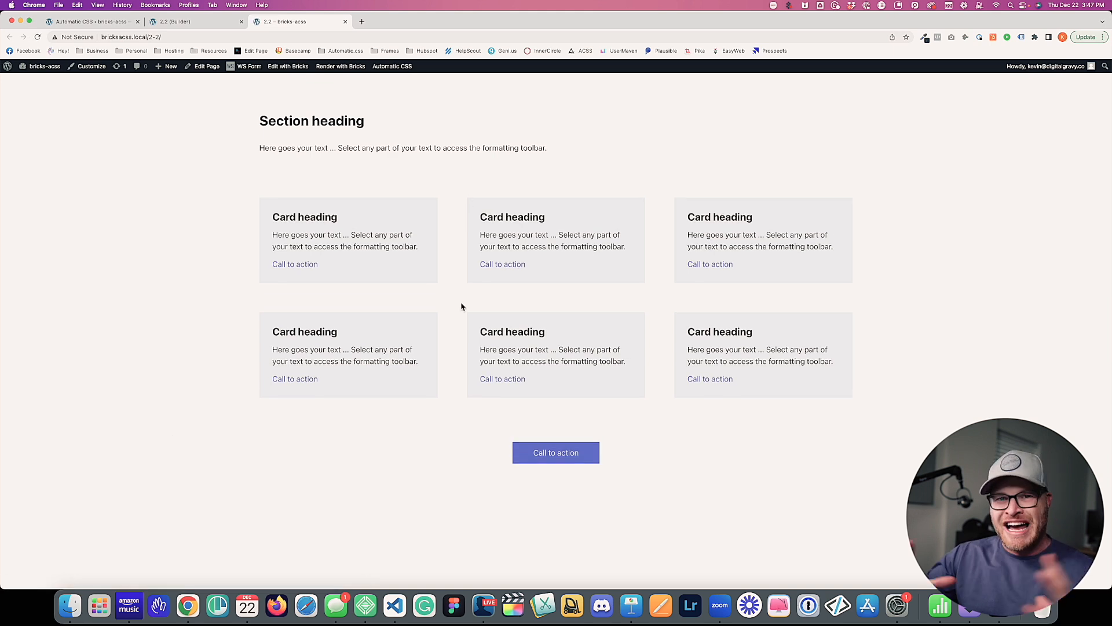
Set the Container Gap to var(--space-xs) in the Automatic.css spacing settings, save, and check the section spacing on the front end.
{"action": "left_click", "coordinate": [92, 20]}
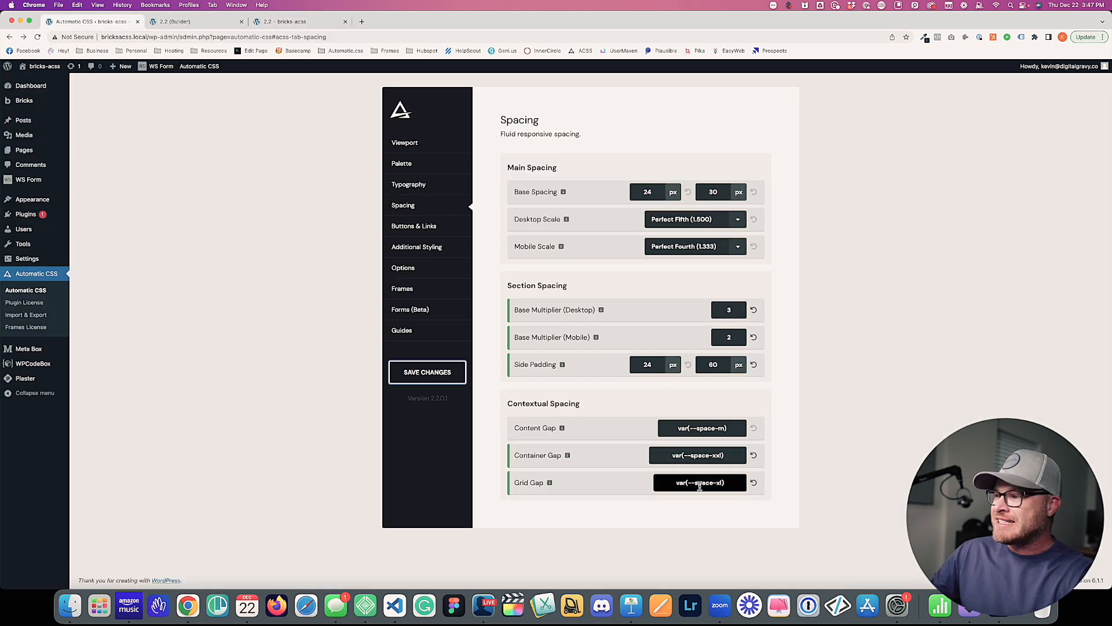
{"action": "left_click", "coordinate": [722, 455]}
{"action": "key", "text": "BackSpace"}
{"action": "key", "text": "BackSpace"}
{"action": "type", "text": "s"}
{"action": "left_click", "coordinate": [412, 372]}
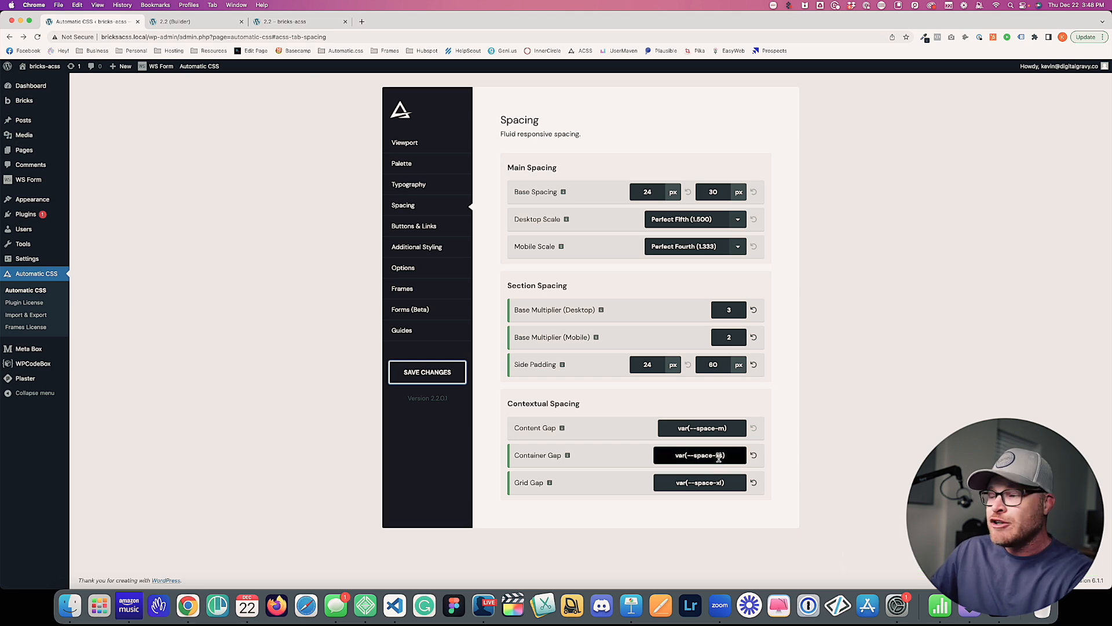
{"action": "left_click", "coordinate": [286, 21]}
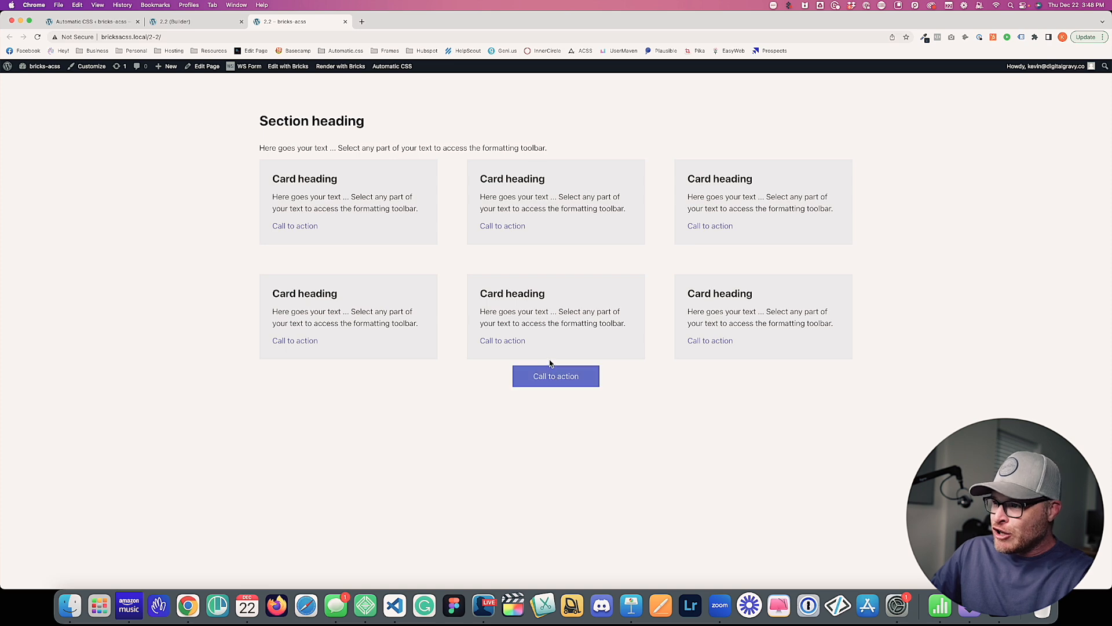
Set the Container Gap to var(--space-xl) in the Automatic.css spacing settings and save.
{"action": "left_click", "coordinate": [185, 22]}
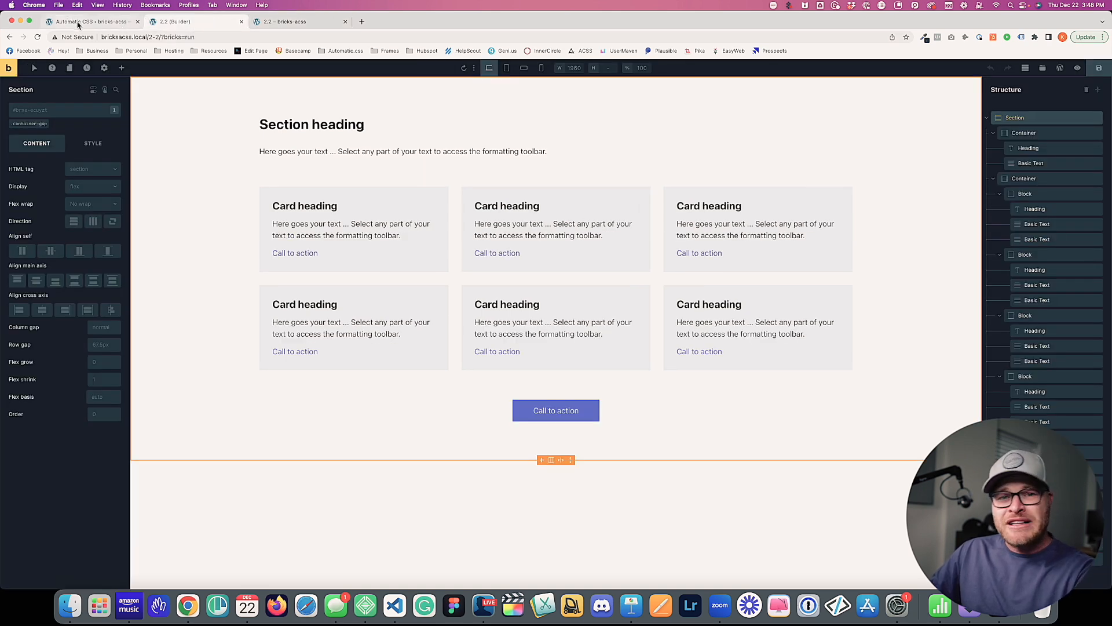
{"action": "left_click", "coordinate": [77, 22]}
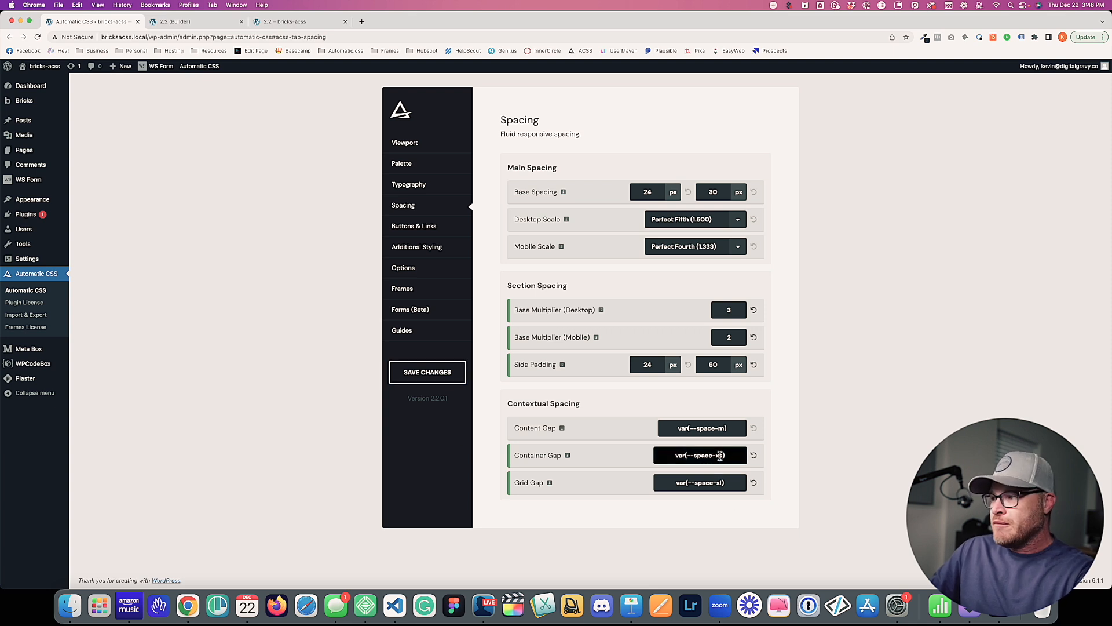
{"action": "key", "text": "BackSpace"}
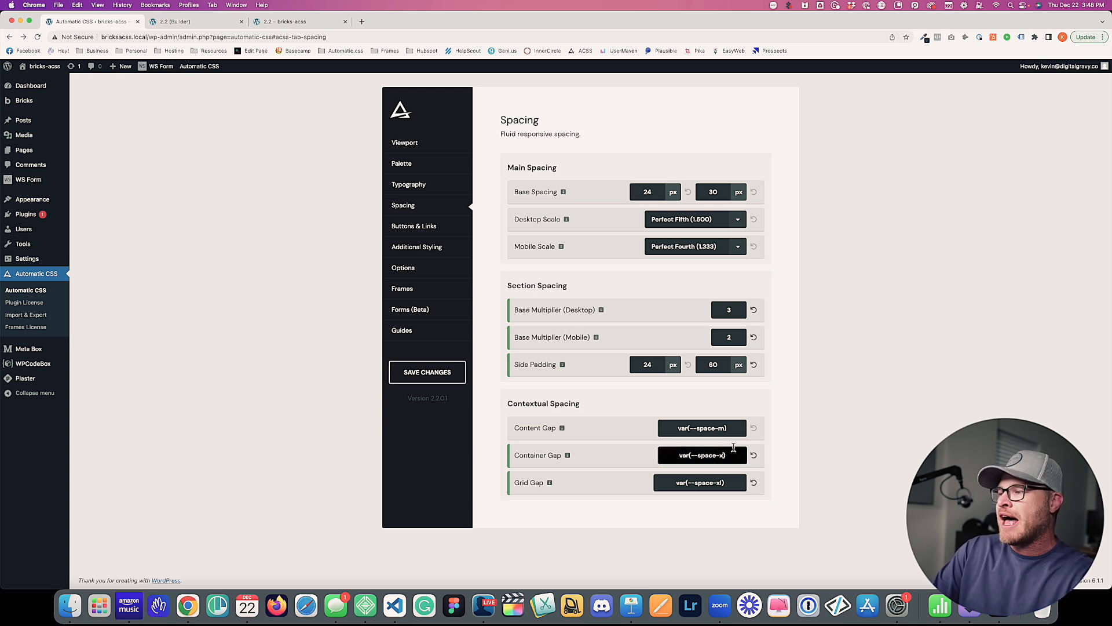
{"action": "type", "text": "l"}
{"action": "key", "text": "Return"}
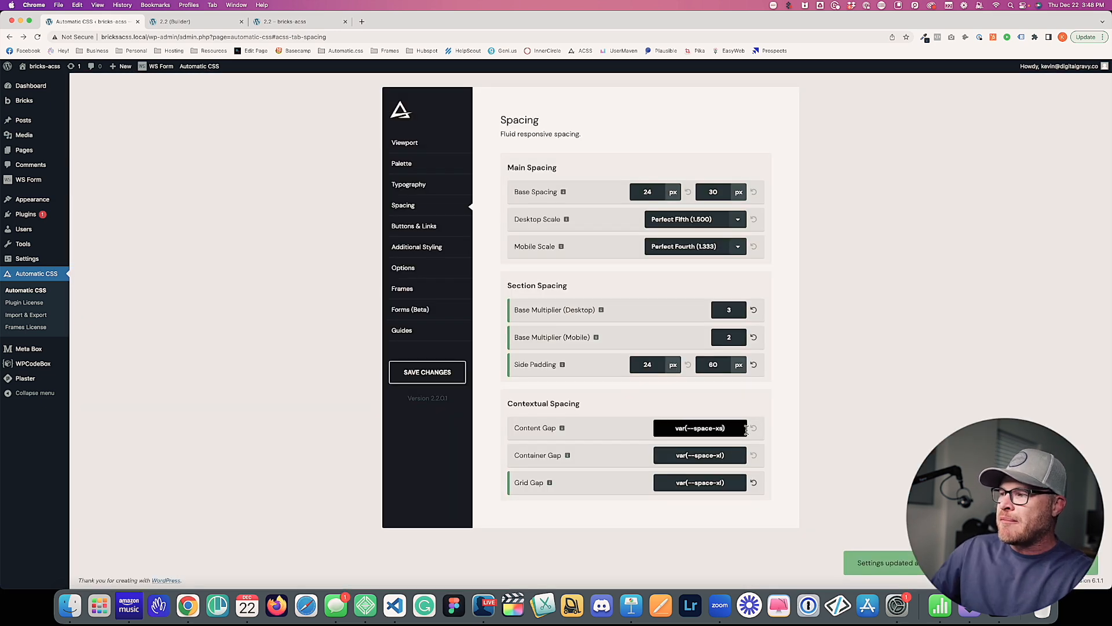
Set the Content Gap to var(--space-xs), save the spacing settings, and check the reloaded front-end page.
{"action": "left_click", "coordinate": [401, 374]}
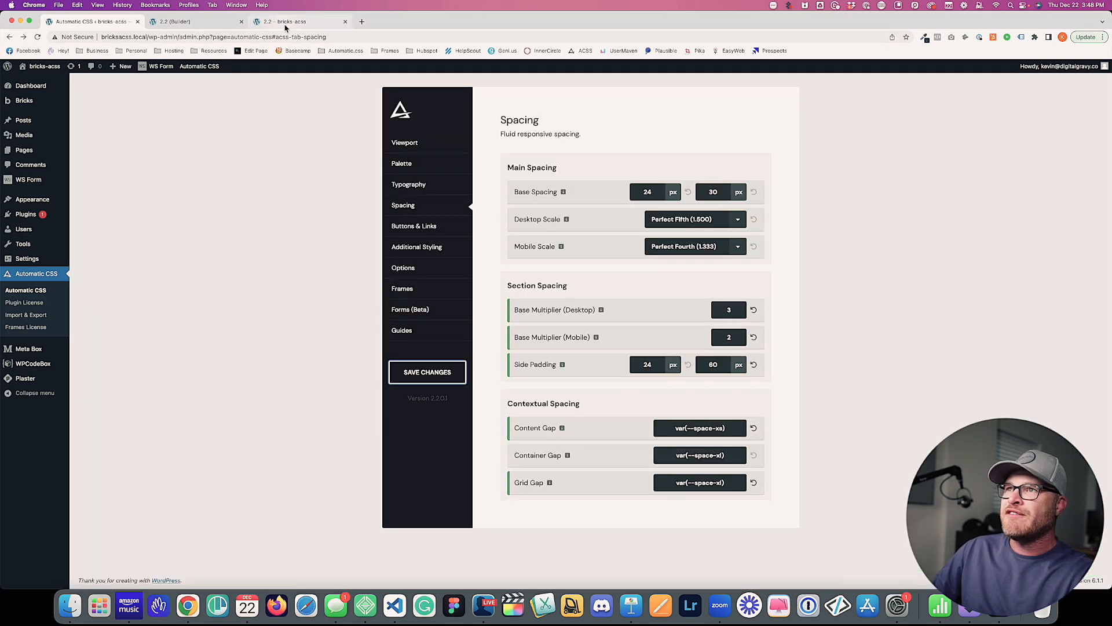
{"action": "left_click", "coordinate": [285, 24]}
{"action": "key", "text": "super+r"}
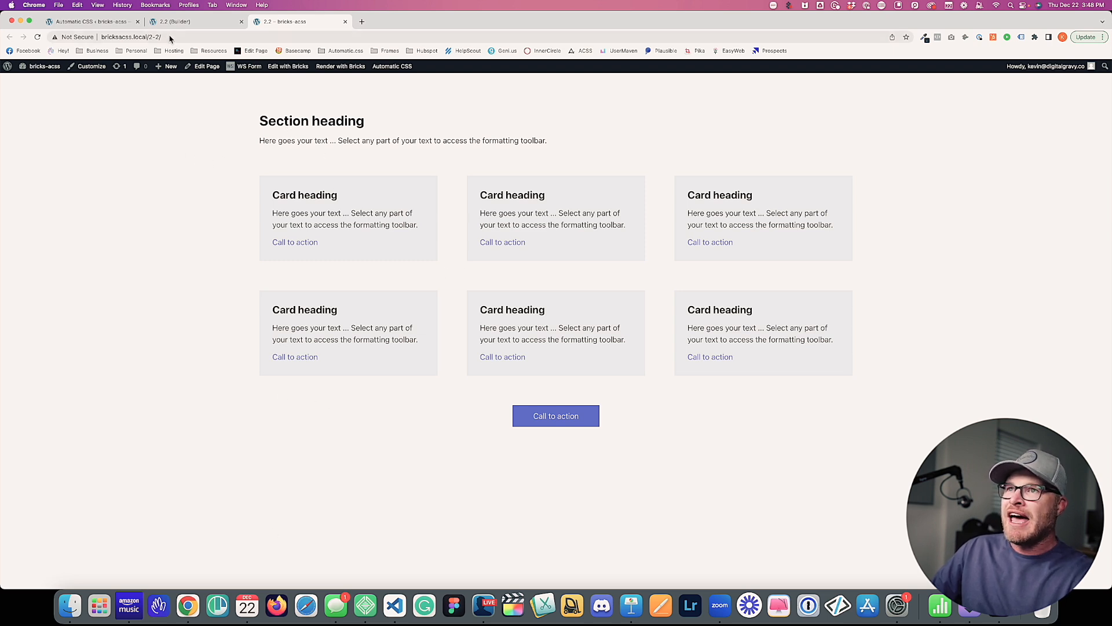
Set the Grid Gap to var(--space-m) in the Automatic.css spacing settings, save, and view the front-end page.
{"action": "left_click", "coordinate": [76, 22]}
{"action": "left_click", "coordinate": [722, 483]}
{"action": "key", "text": "BackSpace"}
{"action": "key", "text": "BackSpace"}
{"action": "type", "text": "m"}
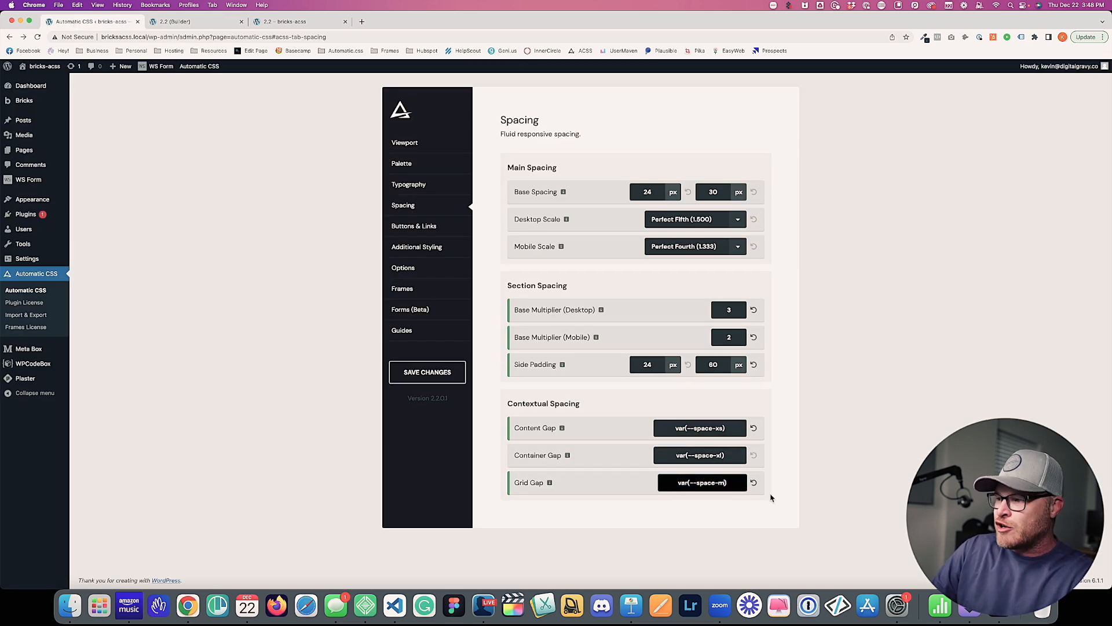
{"action": "left_click", "coordinate": [435, 373]}
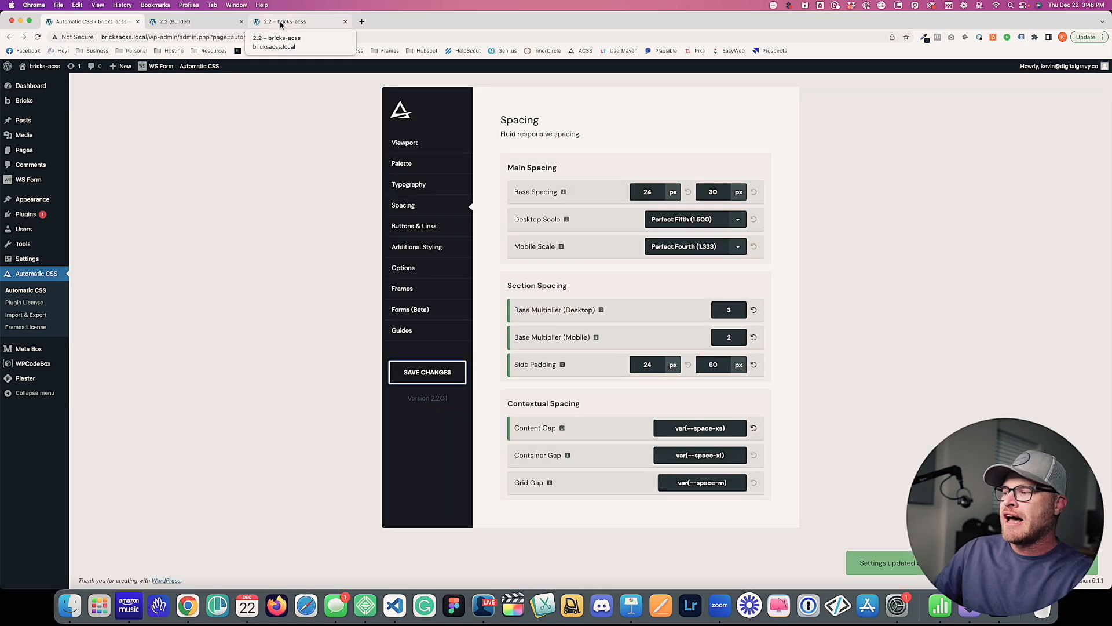
{"action": "left_click", "coordinate": [280, 21]}
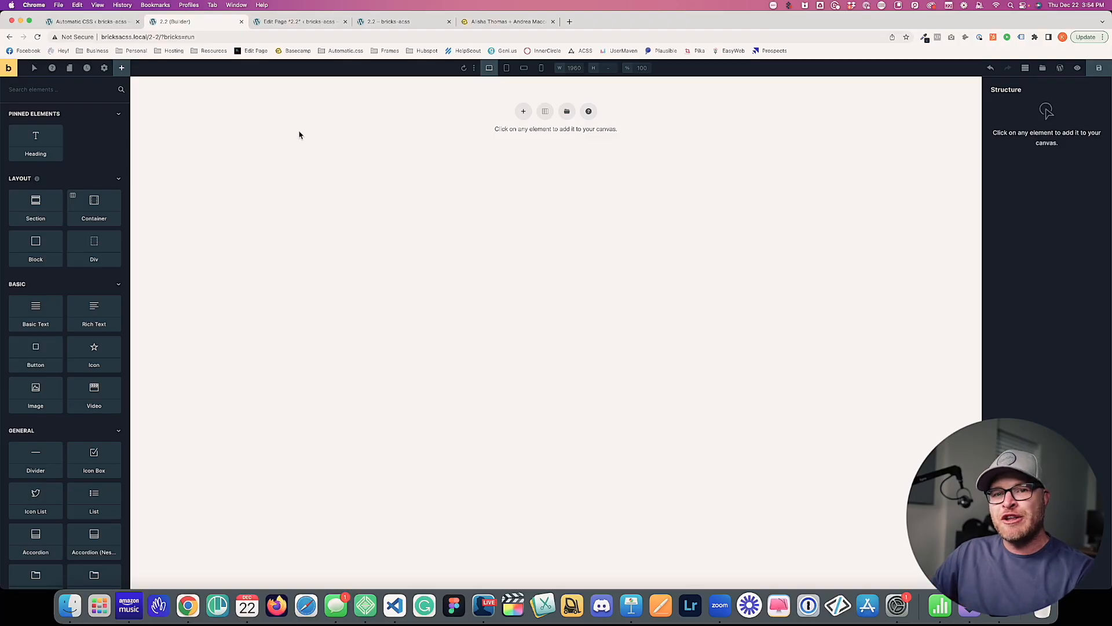
Add a section to the empty Bricks canvas and give its container the class variable-grid.
{"action": "left_click", "coordinate": [523, 110]}
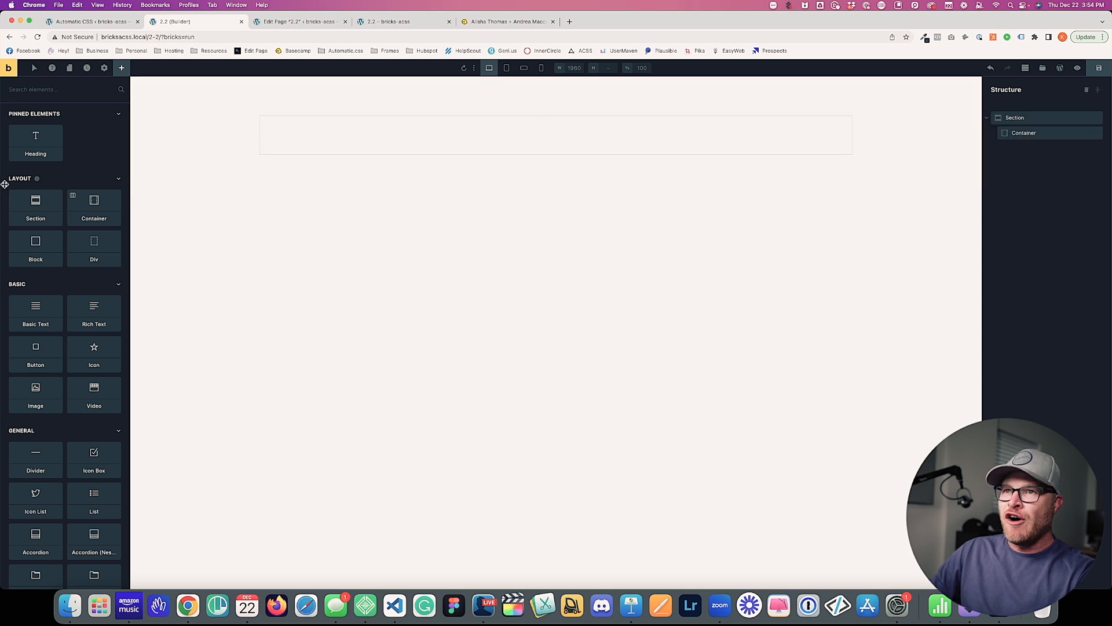
{"action": "left_click", "coordinate": [332, 134]}
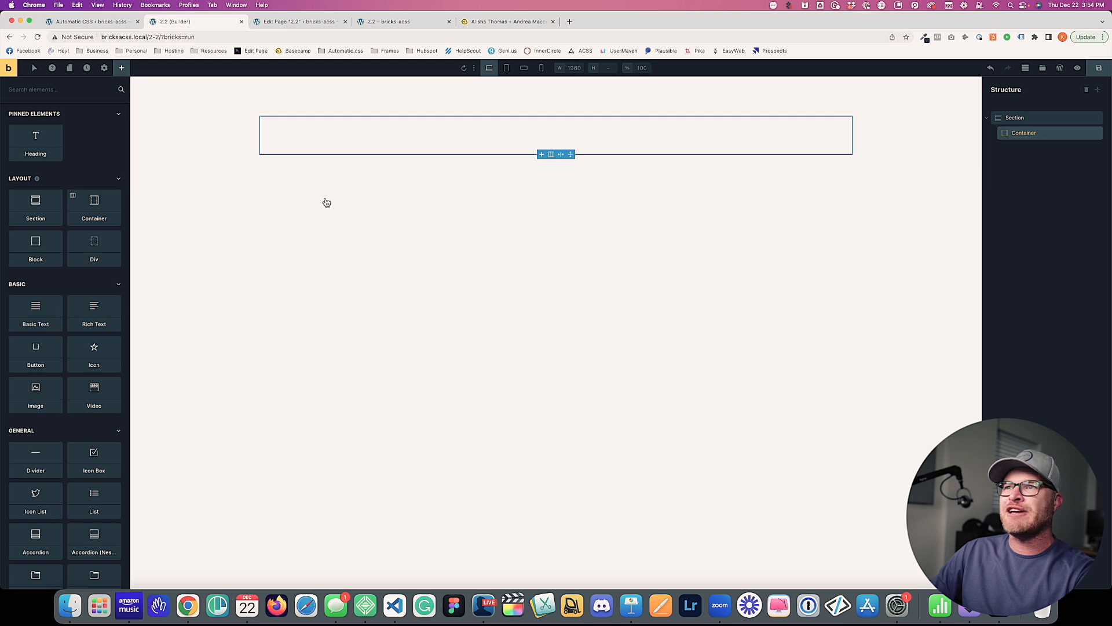
{"action": "left_click", "coordinate": [335, 146]}
{"action": "left_click", "coordinate": [81, 118]}
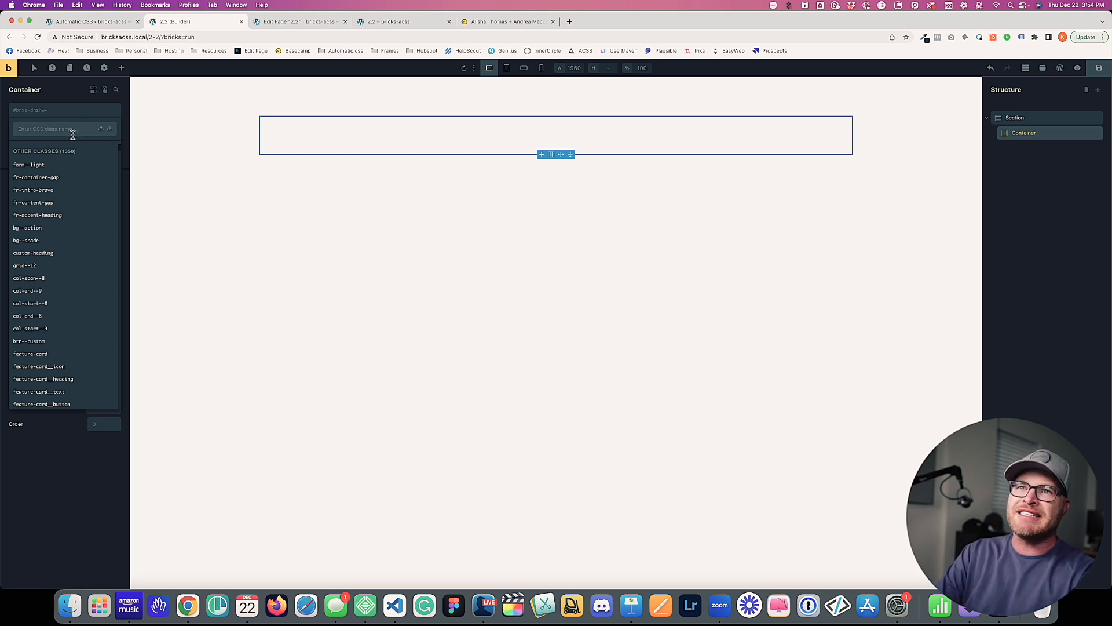
{"action": "type", "text": "val"}
{"action": "type", "text": "iable-grid"}
{"action": "key", "text": "Return"}
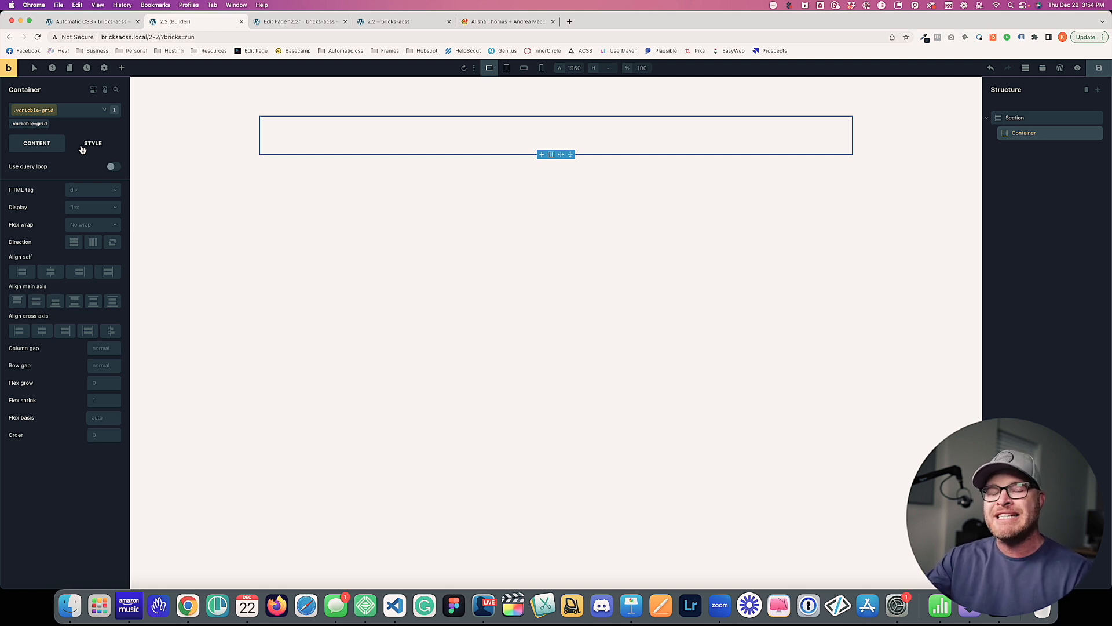
Set the display of the container's variable-grid class to grid.
{"action": "left_click", "coordinate": [91, 206]}
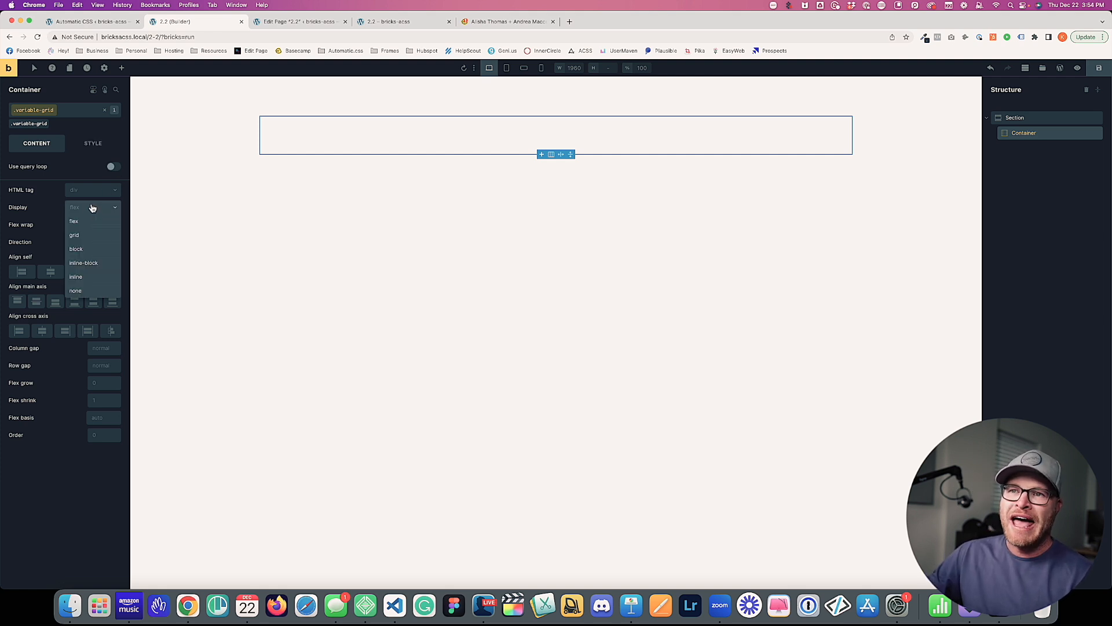
{"action": "left_click", "coordinate": [93, 239]}
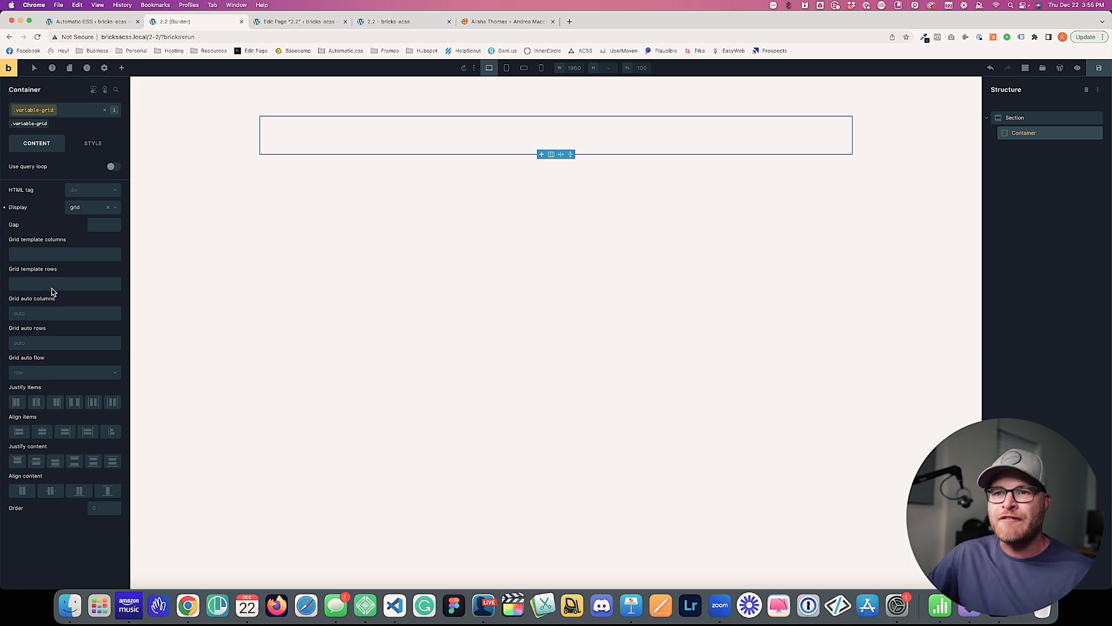
{"action": "left_click", "coordinate": [69, 254]}
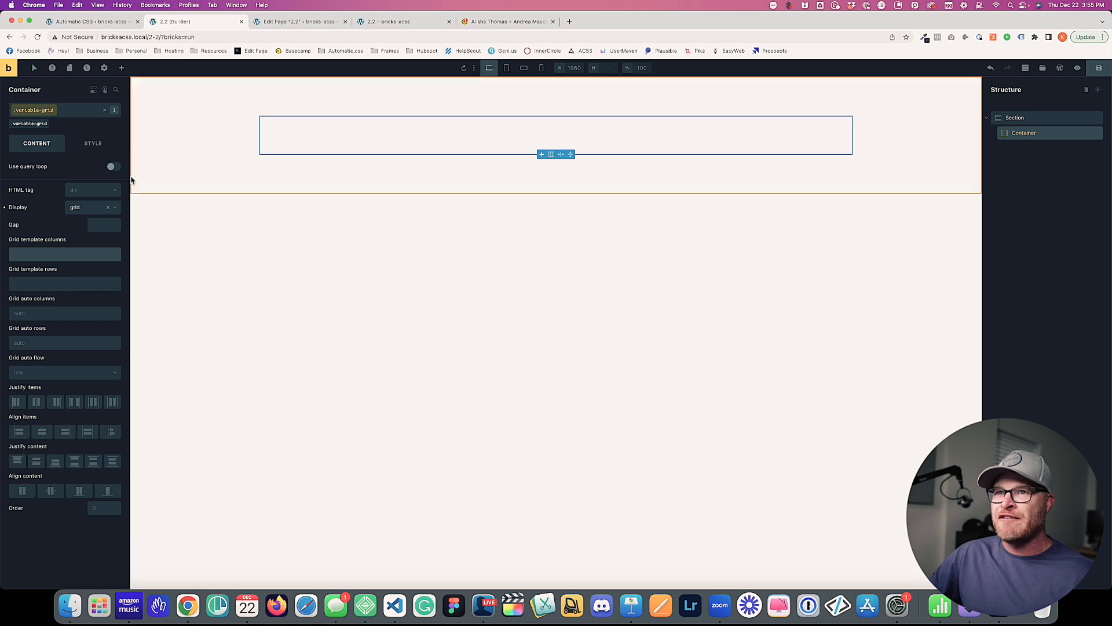
Add eight Block elements inside the container.
{"action": "left_click", "coordinate": [121, 68]}
{"action": "type", "text": "block"}
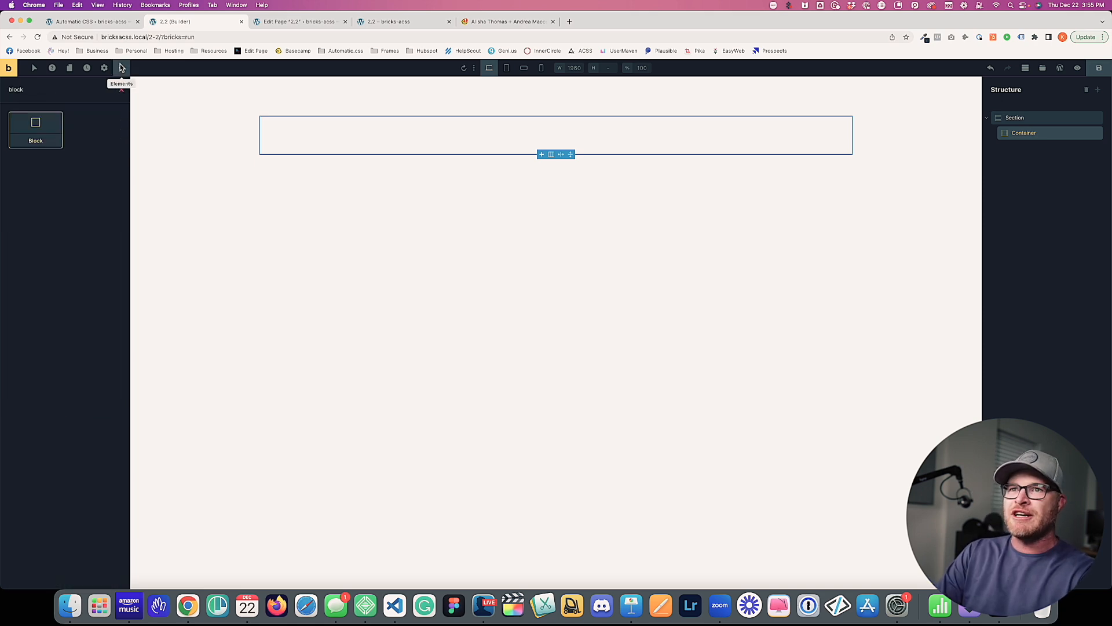
{"action": "key", "text": "Return"}
{"action": "key", "text": "Return"}
{"action": "key", "text": "Return"}
{"action": "key", "text": "Return"}
{"action": "key", "text": "Return"}
{"action": "key", "text": "Return"}
{"action": "key", "text": "Return"}
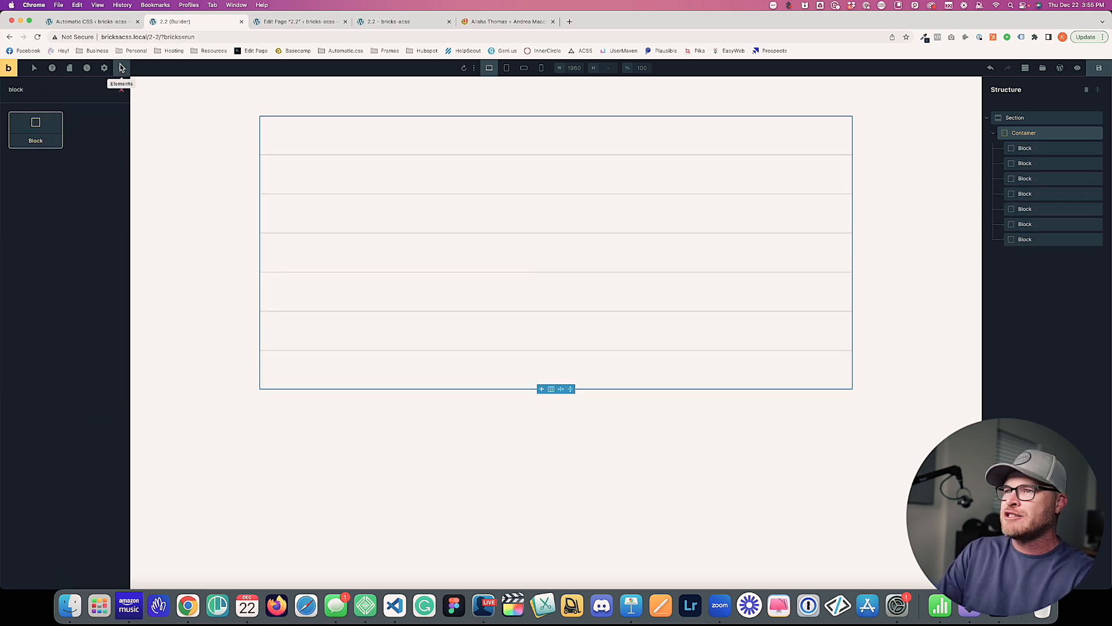
{"action": "key", "text": "Return"}
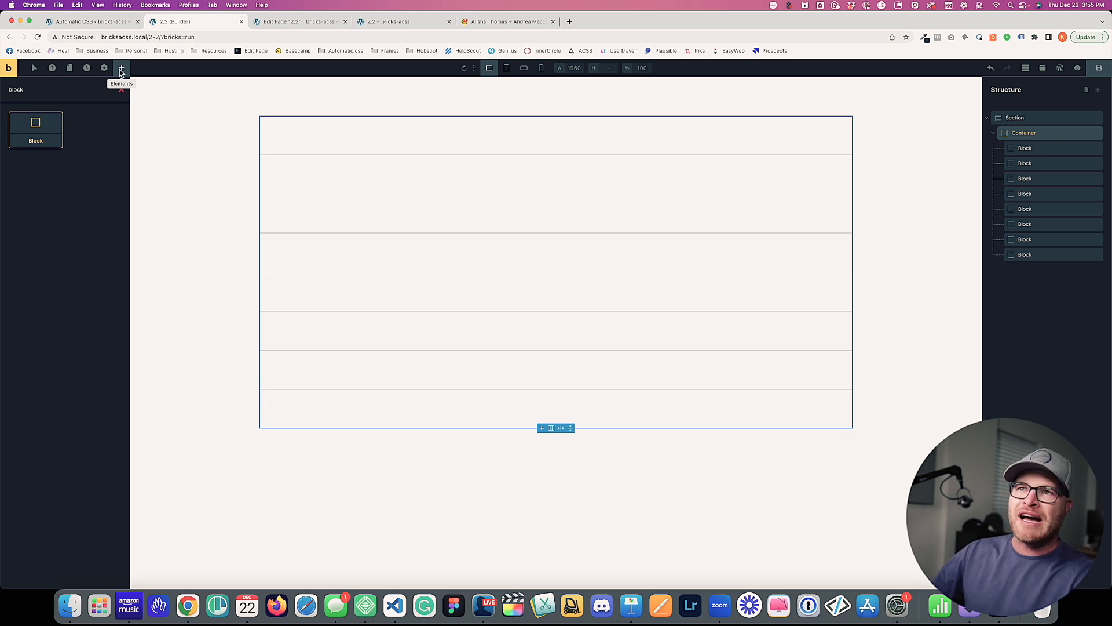
Set the grid template columns of the container's variable-grid class to var(--grid-3).
{"action": "left_click", "coordinate": [1023, 132]}
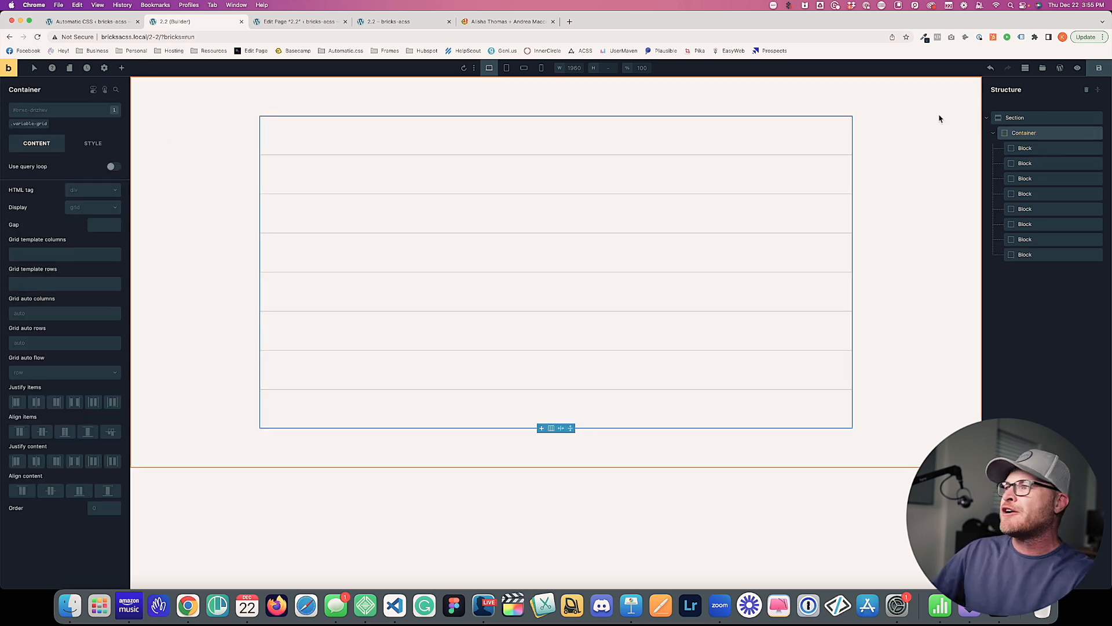
{"action": "left_click", "coordinate": [29, 124]}
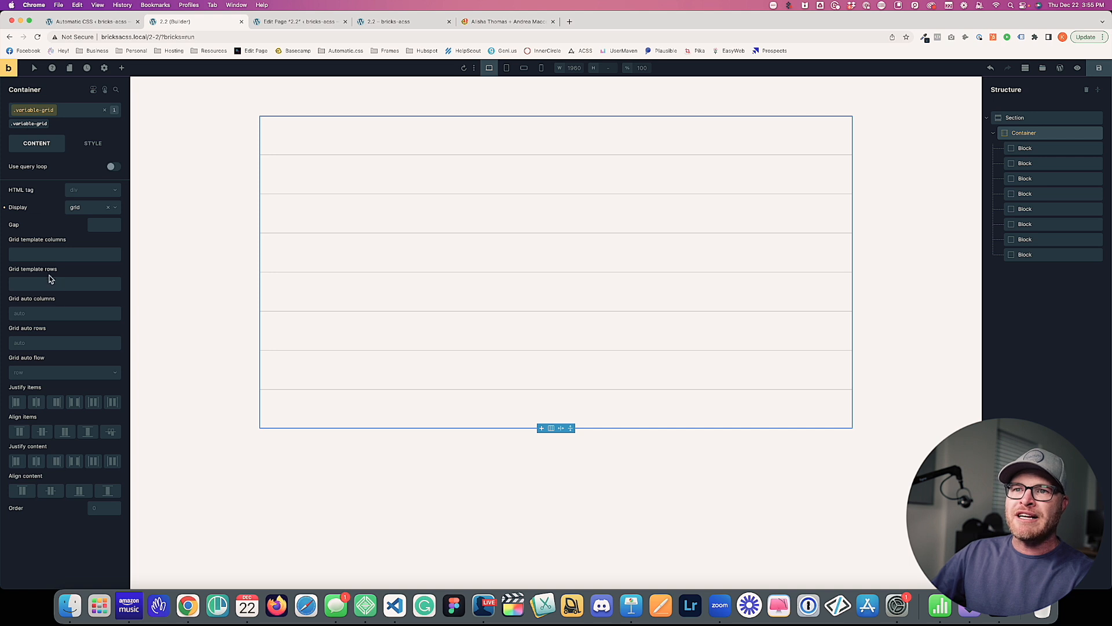
{"action": "left_click", "coordinate": [58, 254]}
{"action": "type", "text": "--grid-3)"}
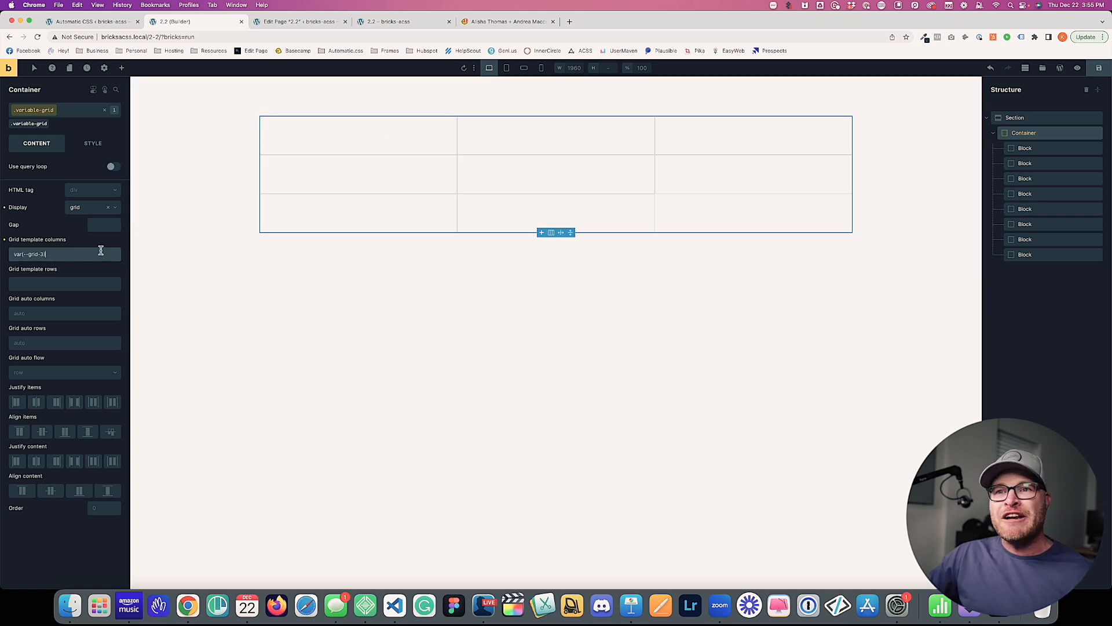
{"action": "left_click_drag", "start_coordinate": [63, 254], "coordinate": [3, 254]}
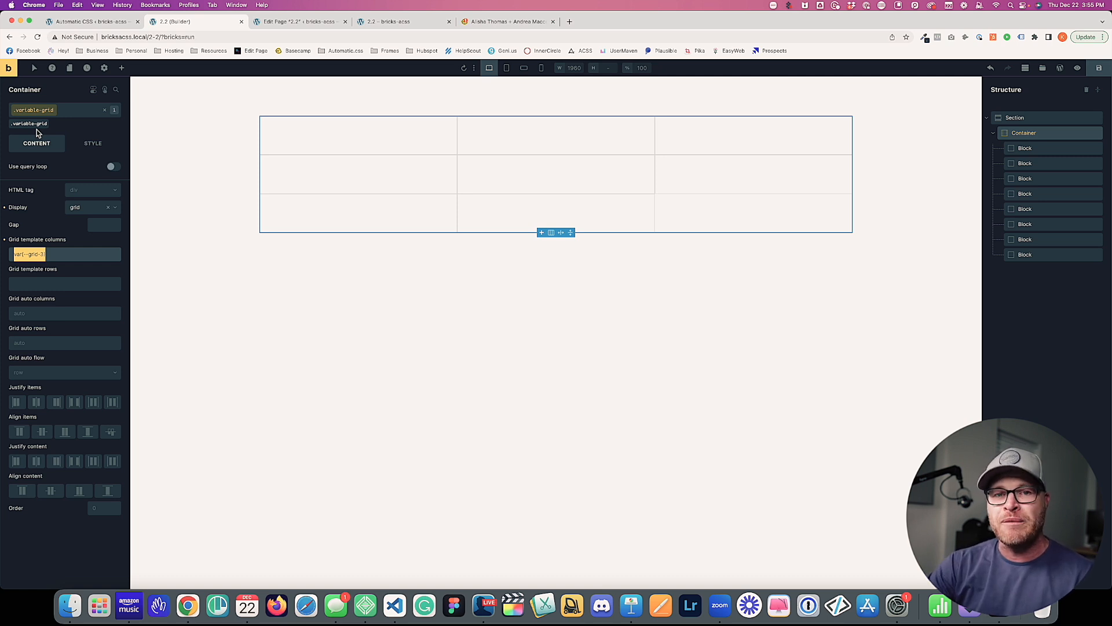
Switch the display of the variable-grid class to flex and back to grid.
{"action": "left_click", "coordinate": [99, 210]}
{"action": "left_click", "coordinate": [87, 220]}
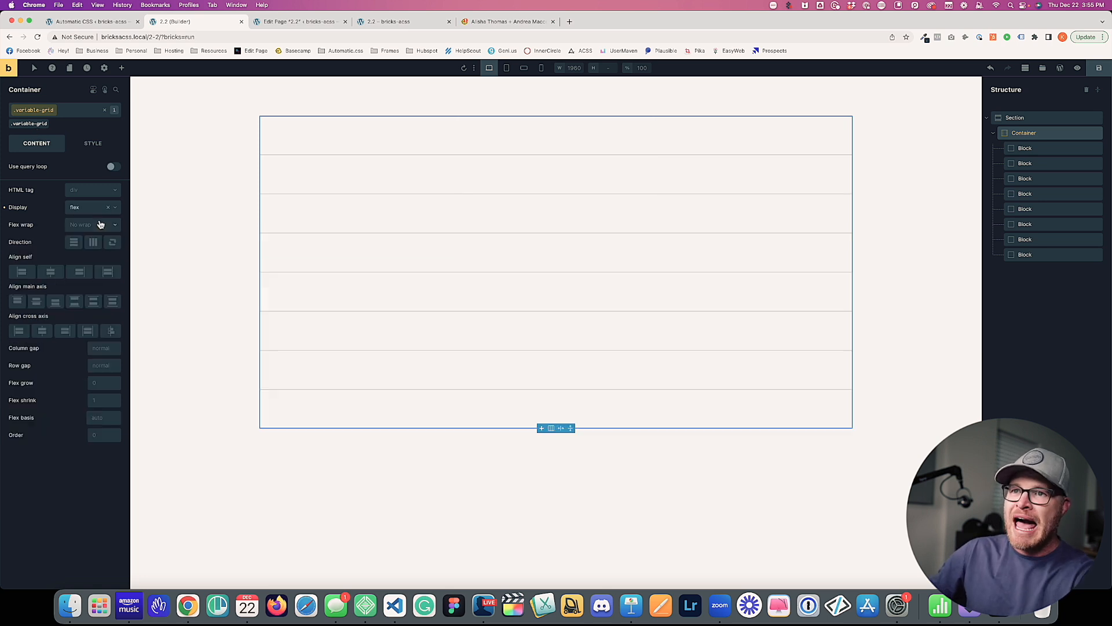
{"action": "left_click", "coordinate": [91, 211]}
{"action": "left_click", "coordinate": [87, 235]}
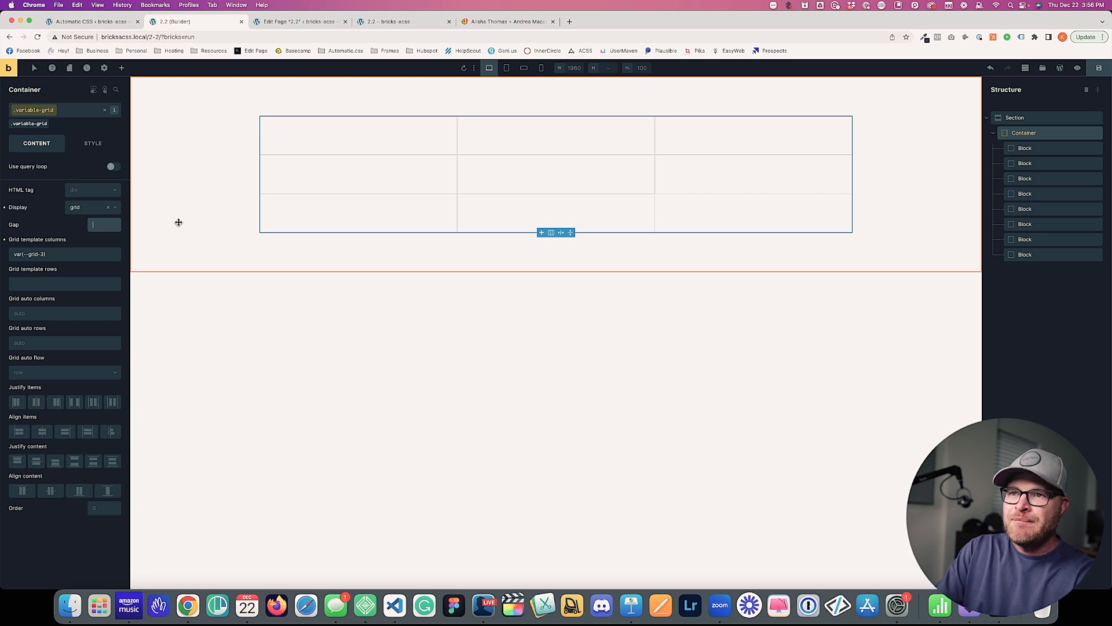
Set the gap of the variable-grid class to var(--grid-gap).
{"action": "type", "text": "--"}
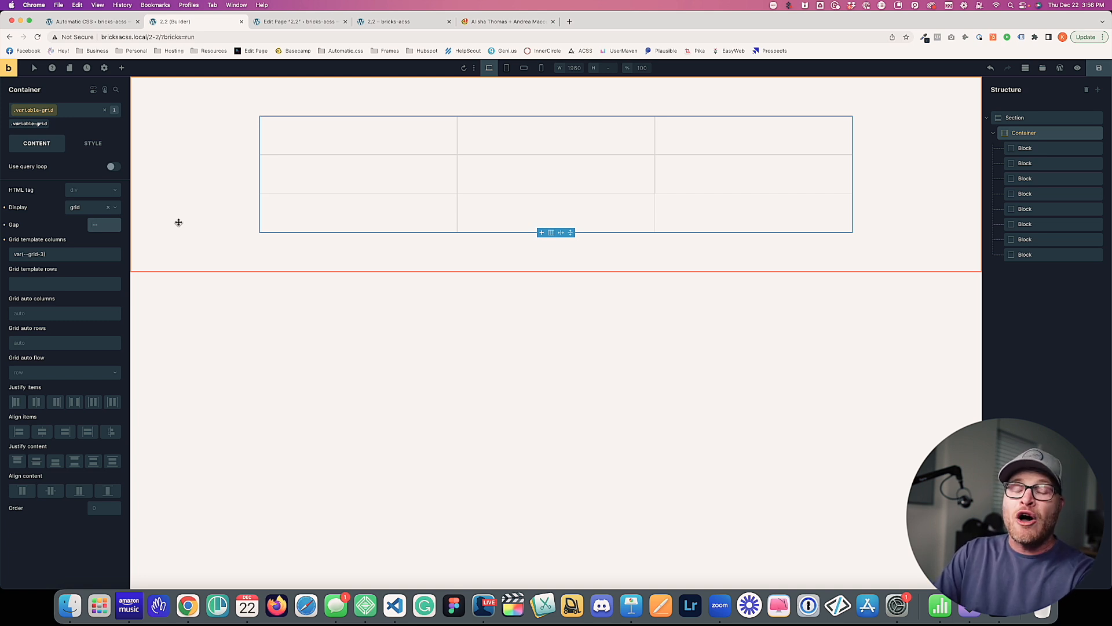
{"action": "type", "text": "grid-gap"}
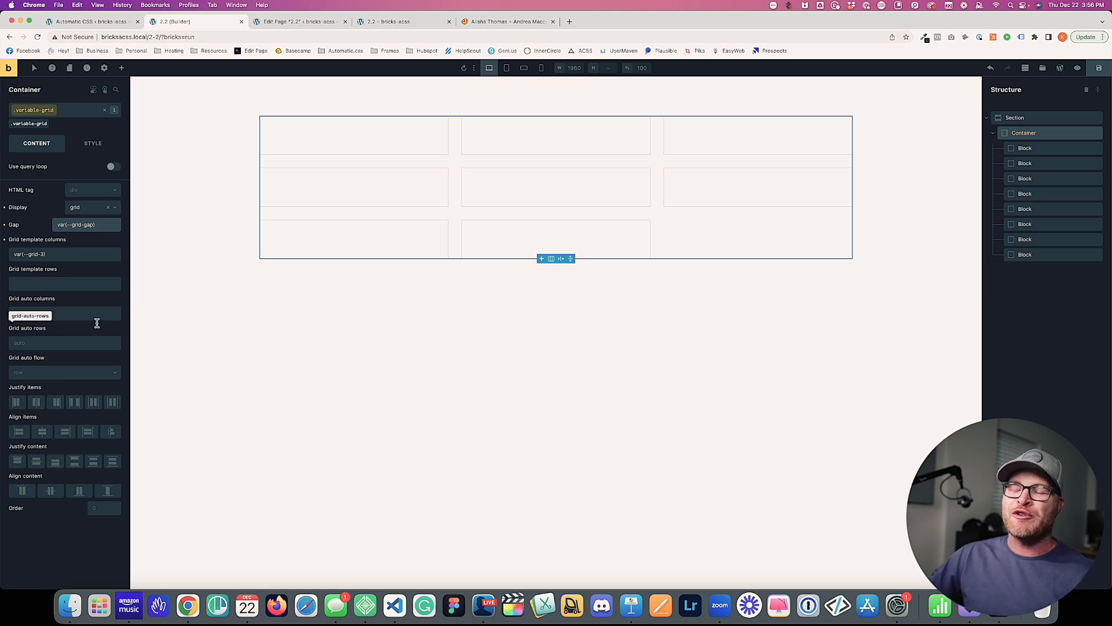
{"action": "left_click", "coordinate": [65, 254]}
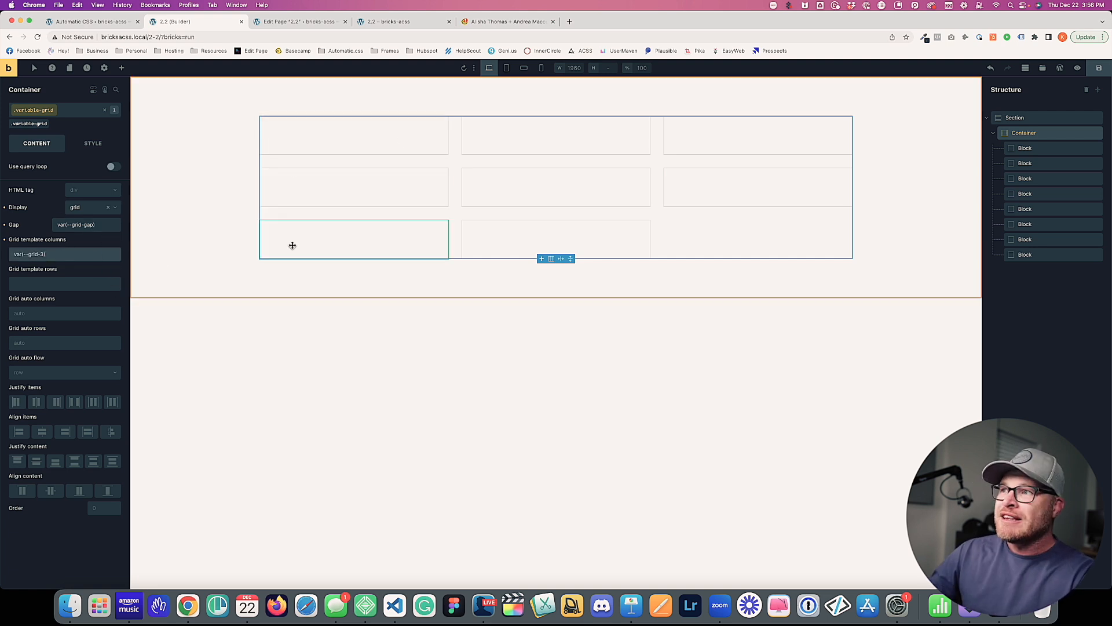
Duplicate the seventh block, and duplicate the last block to start a fourth grid row.
{"action": "left_click", "coordinate": [1059, 243]}
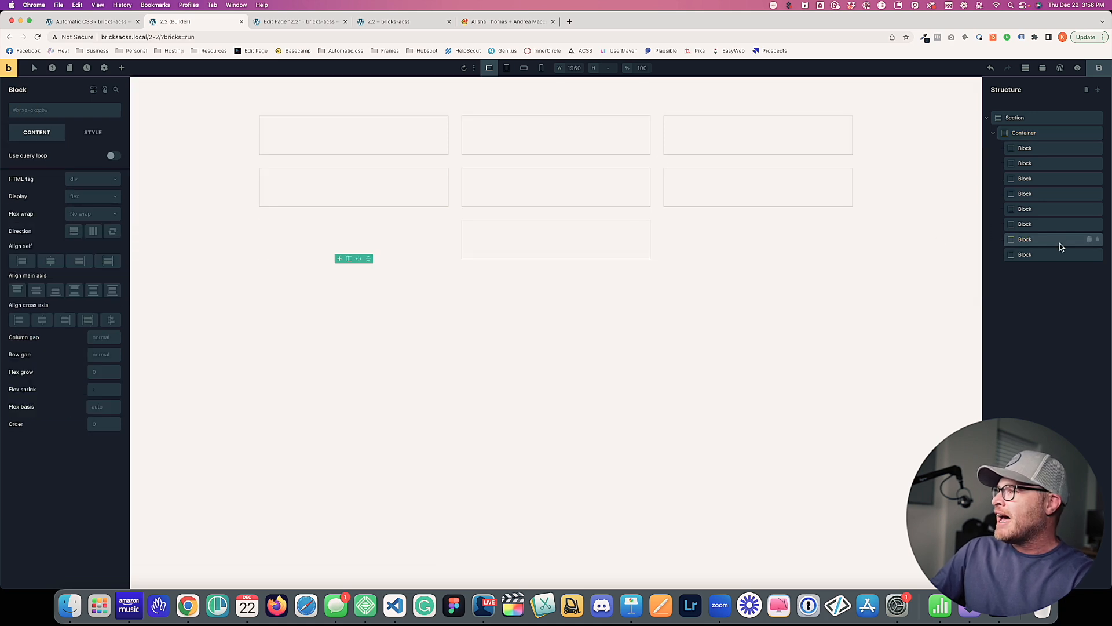
{"action": "key", "text": "super+d"}
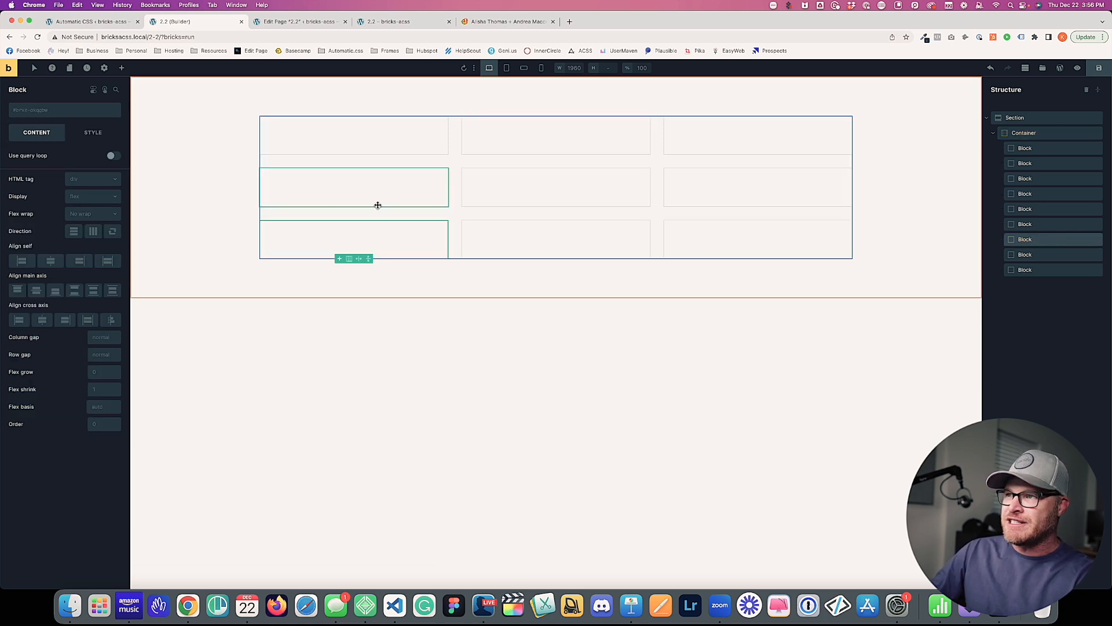
{"action": "left_click", "coordinate": [1031, 271]}
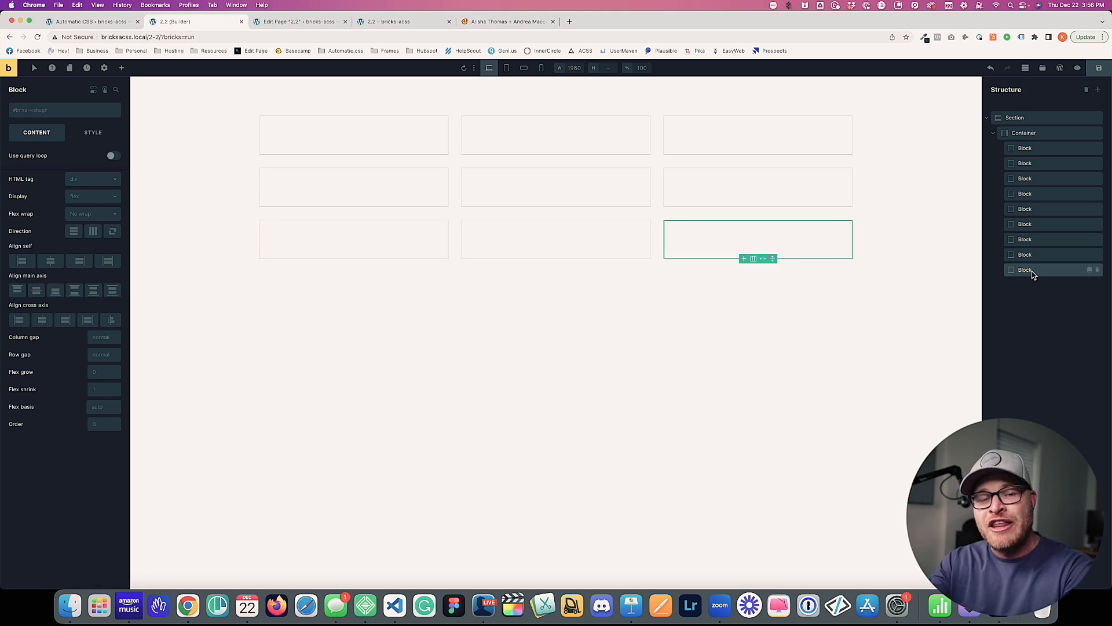
{"action": "key", "text": "super+d"}
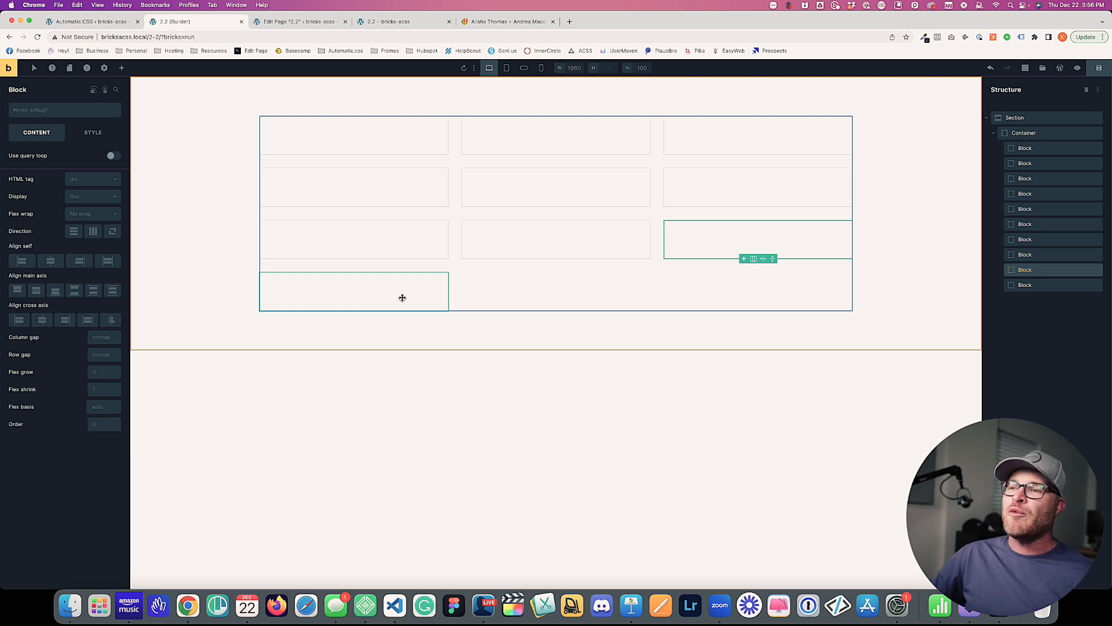
{"action": "left_click", "coordinate": [424, 296]}
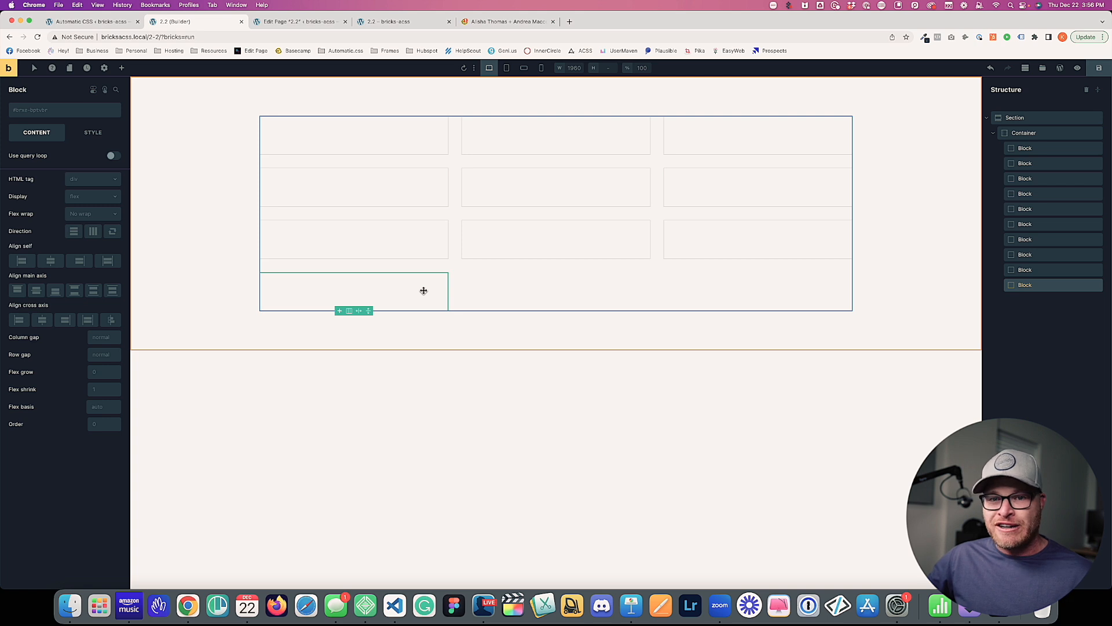
Change the grid template columns of the container's variable-grid class to var(--grid-2).
{"action": "left_click", "coordinate": [534, 276]}
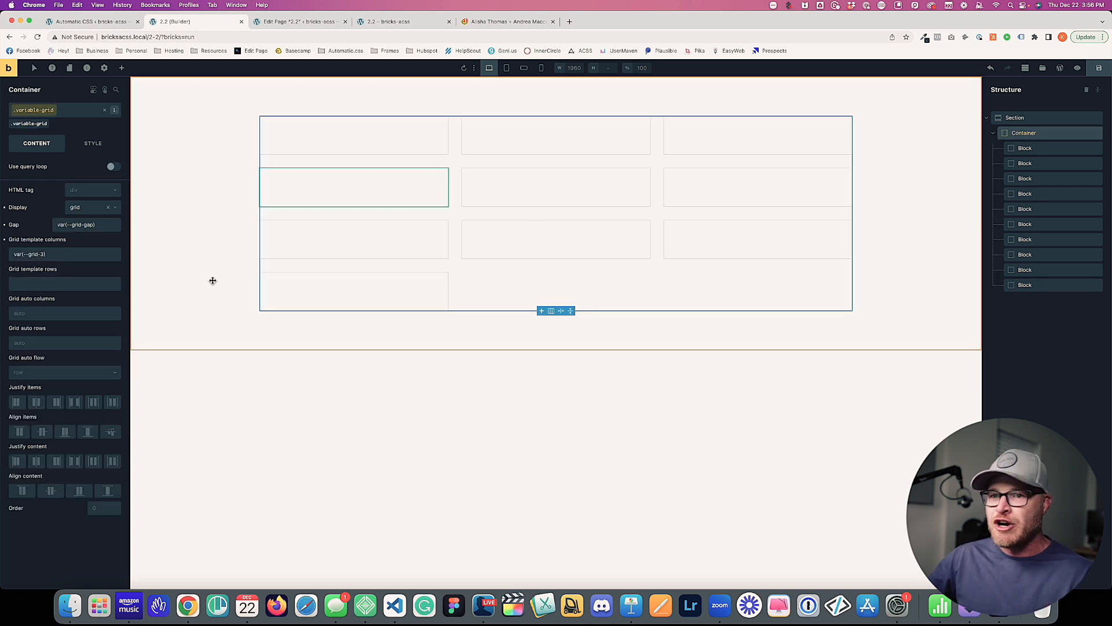
{"action": "left_click", "coordinate": [86, 256]}
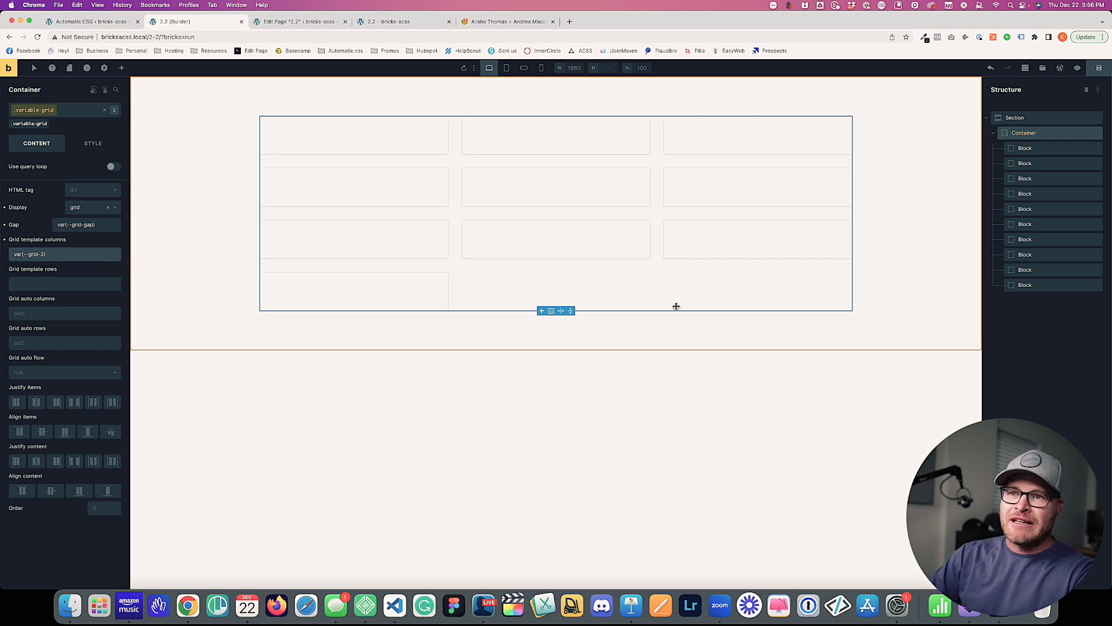
{"action": "key", "text": "BackSpace"}
{"action": "type", "text": "2"}
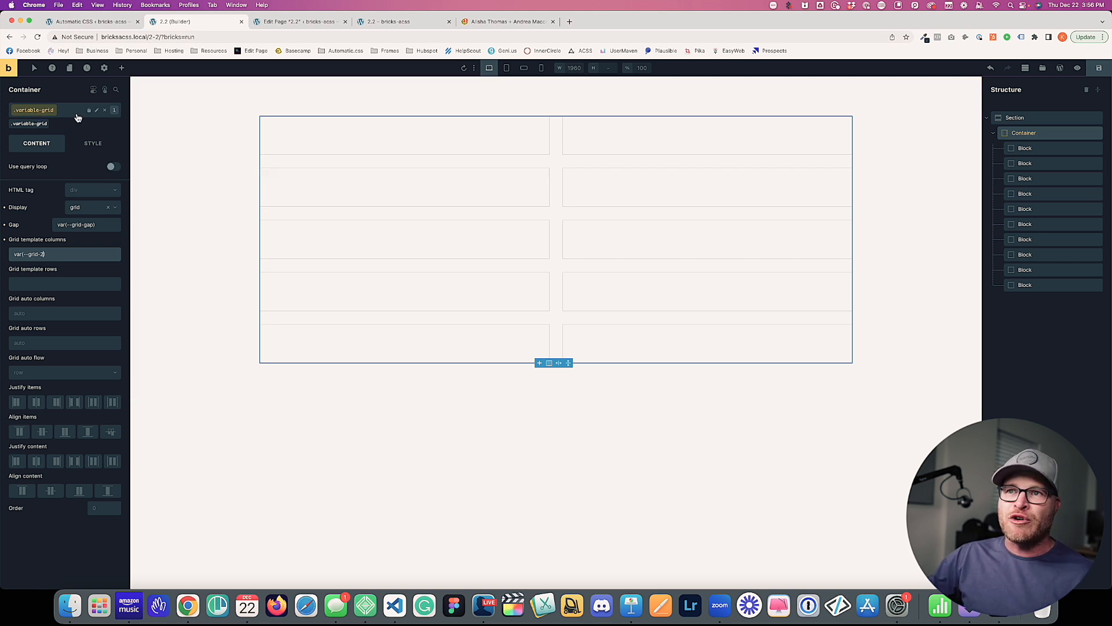
Rename the container's variable-grid class to service-grid.
{"action": "left_click", "coordinate": [97, 110]}
{"action": "double_click", "coordinate": [25, 112]}
{"action": "type", "text": "service"}
{"action": "key", "text": "Return"}
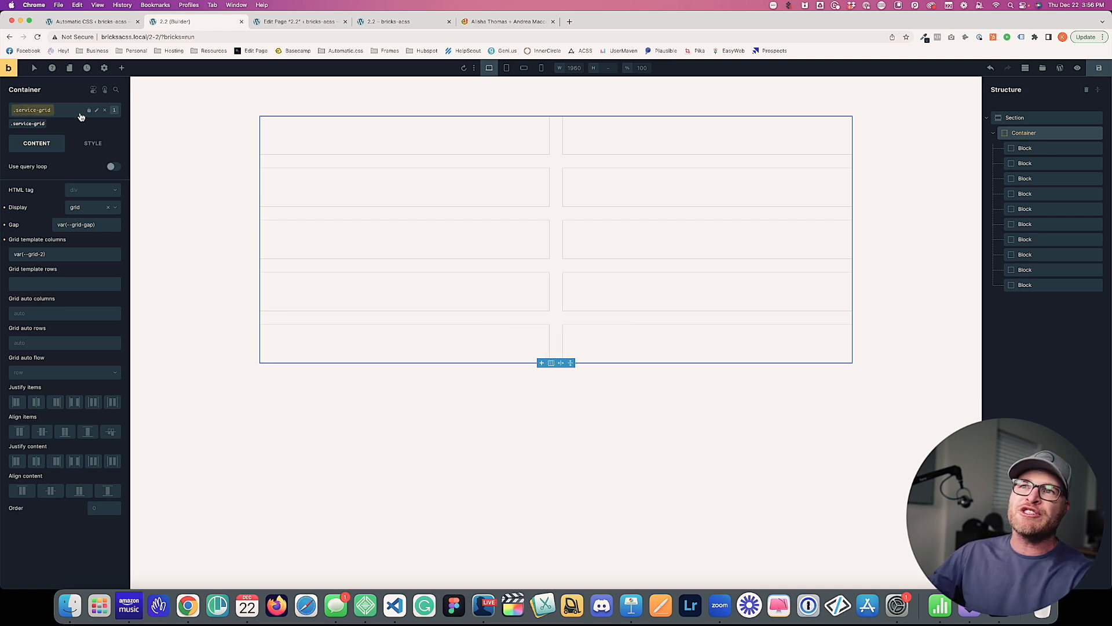
Rename the container's grid class to testimonial-grid and highlight its grid template columns variable.
{"action": "left_click", "coordinate": [96, 110]}
{"action": "double_click", "coordinate": [17, 111]}
{"action": "type", "text": "testimonial"}
{"action": "key", "text": "Return"}
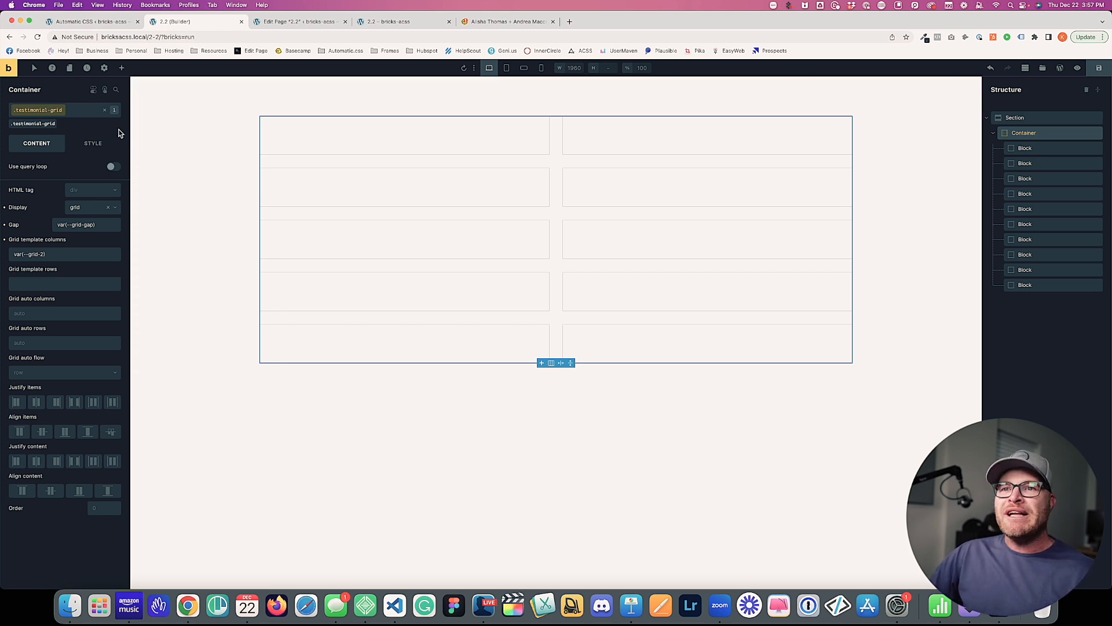
{"action": "left_click_drag", "start_coordinate": [46, 254], "coordinate": [25, 254]}
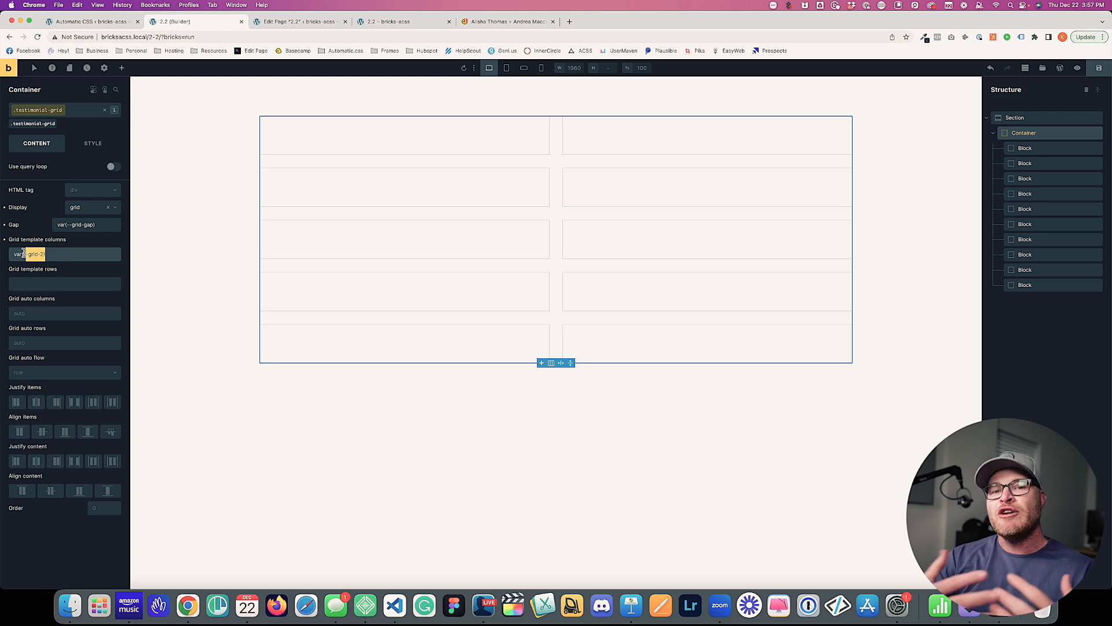